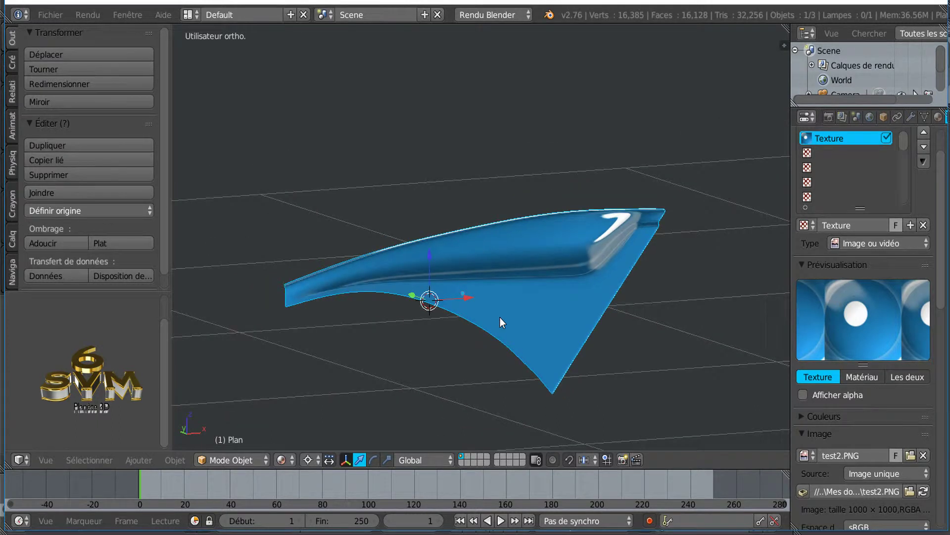
Switch from the finished blue panel to the second Blender window containing the dark, unfinished mesh
middle_click_drag(625, 312, 646, 328)
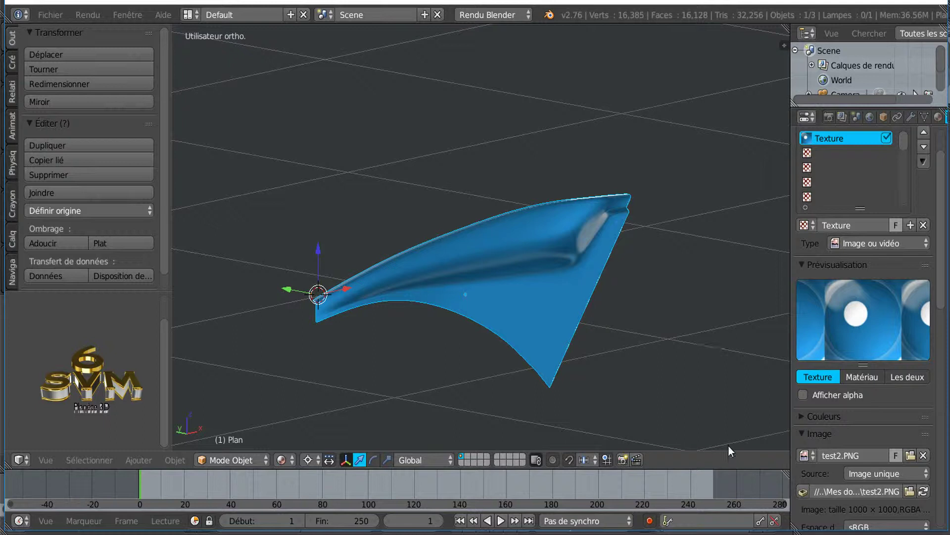
mouse_move(599, 528)
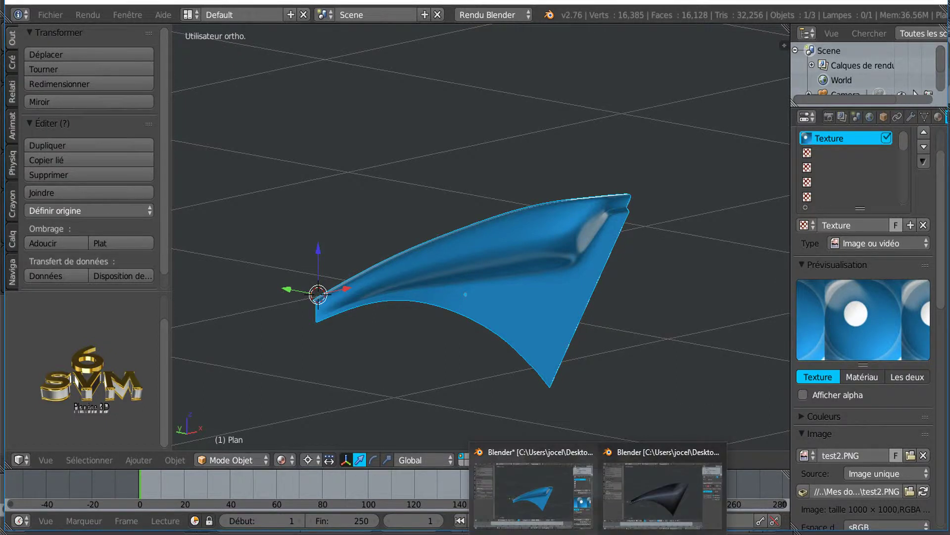
left_click(645, 501)
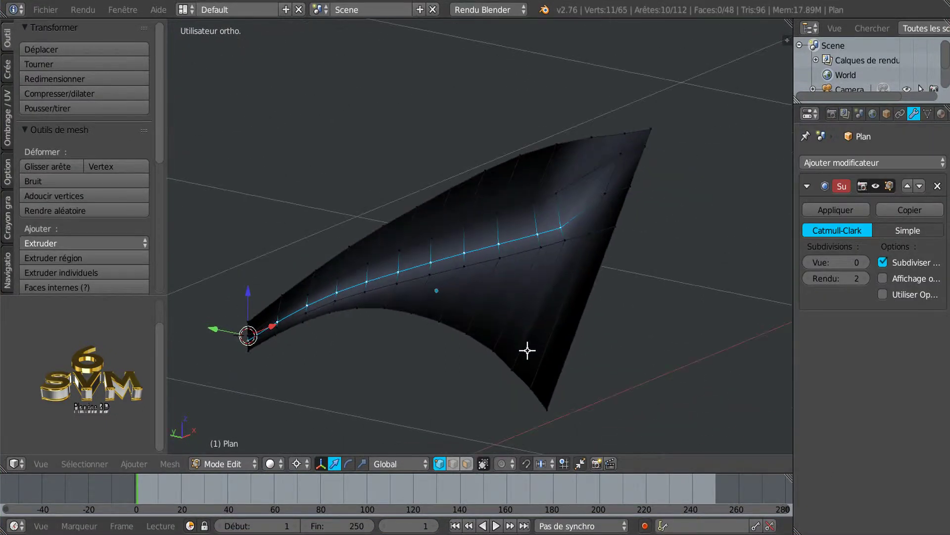
Insert one centred loop cut along the panel, just above the selected lengthwise edge line
middle_click_drag(539, 330, 552, 358)
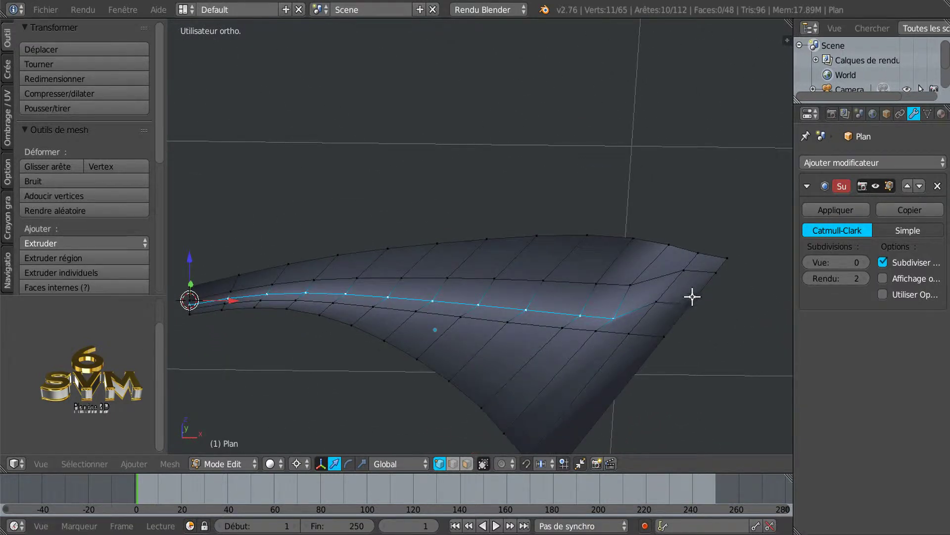
key("ctrl+r")
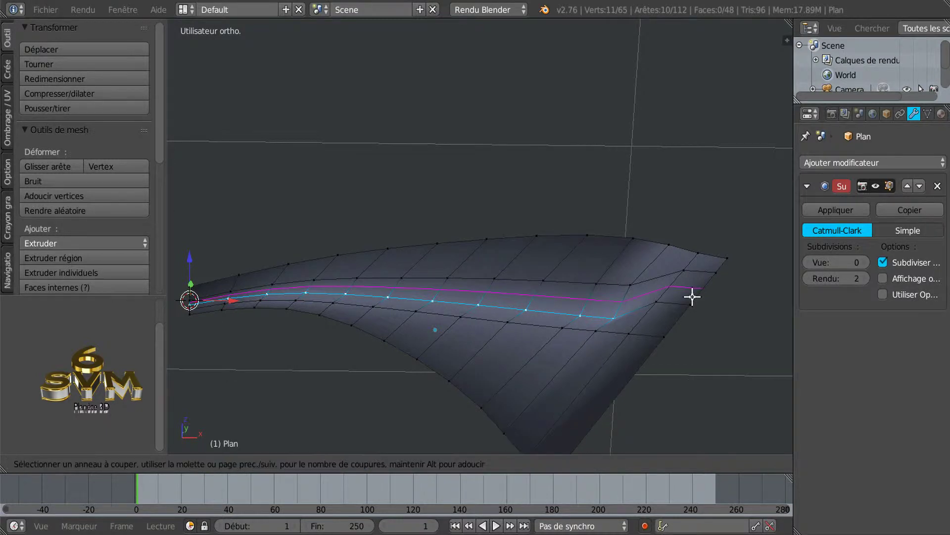
left_click(692, 296)
right_click(693, 297)
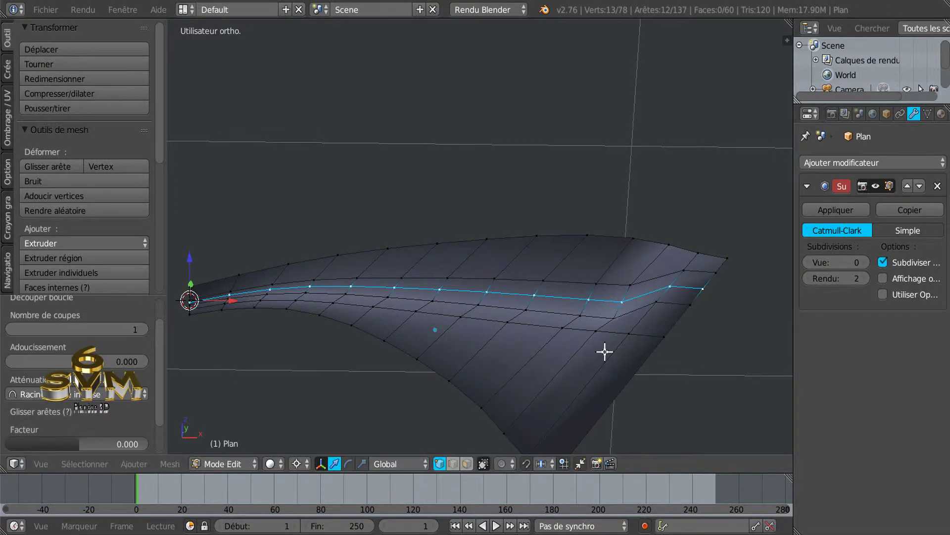
Deselect the new loop's two vertices at the wide end of the panel using circle select
middle_click_drag(631, 361, 650, 363)
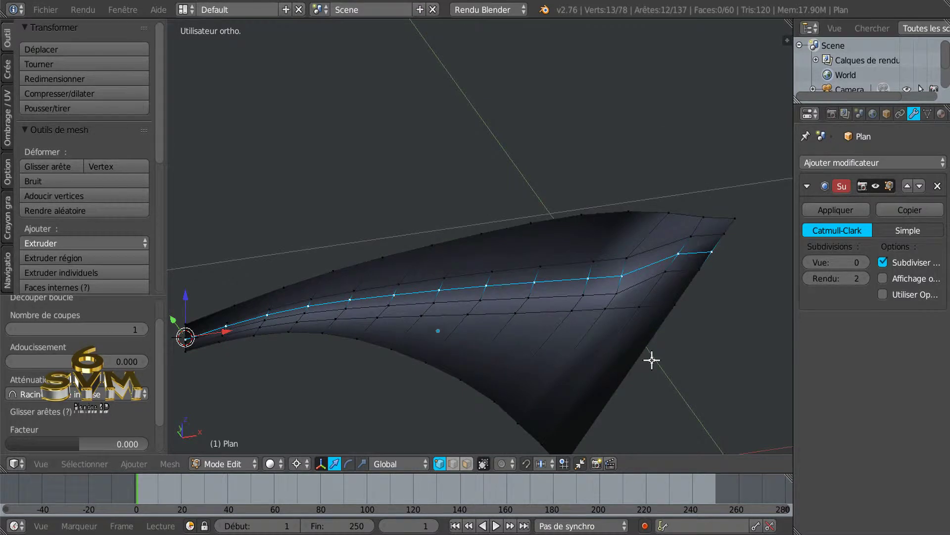
key("c")
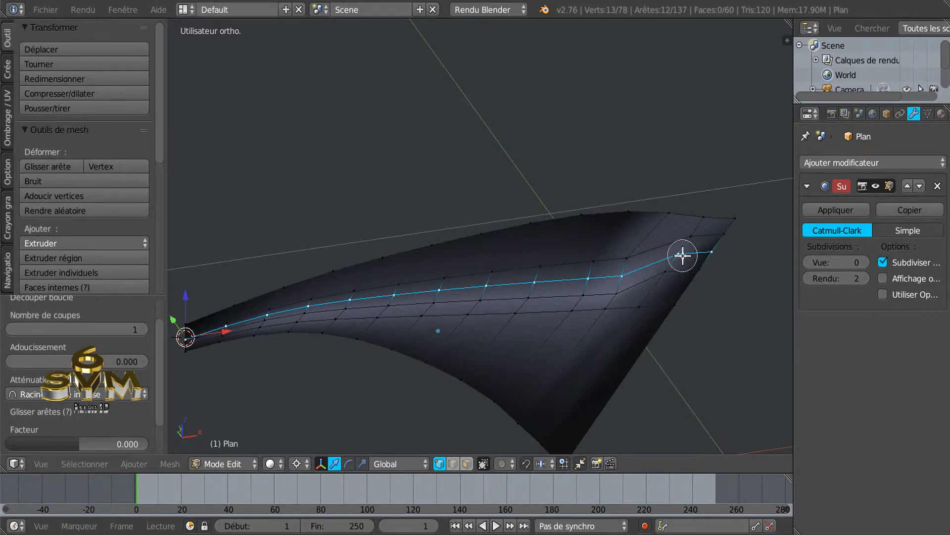
middle_click_drag(682, 255, 723, 257)
key("Escape")
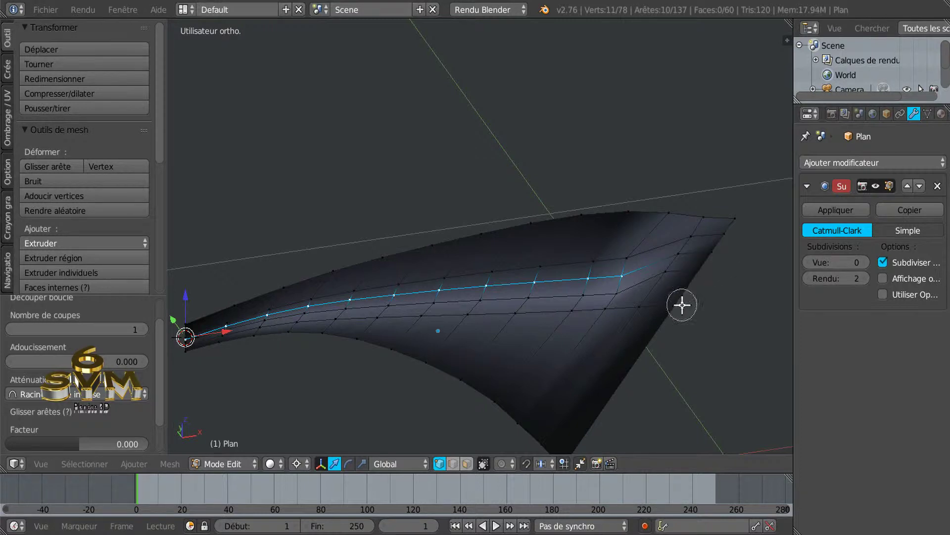
Rotate the remaining loop vertices by about -0.59° around the 3D cursor in top view
middle_click_drag(593, 358, 603, 359)
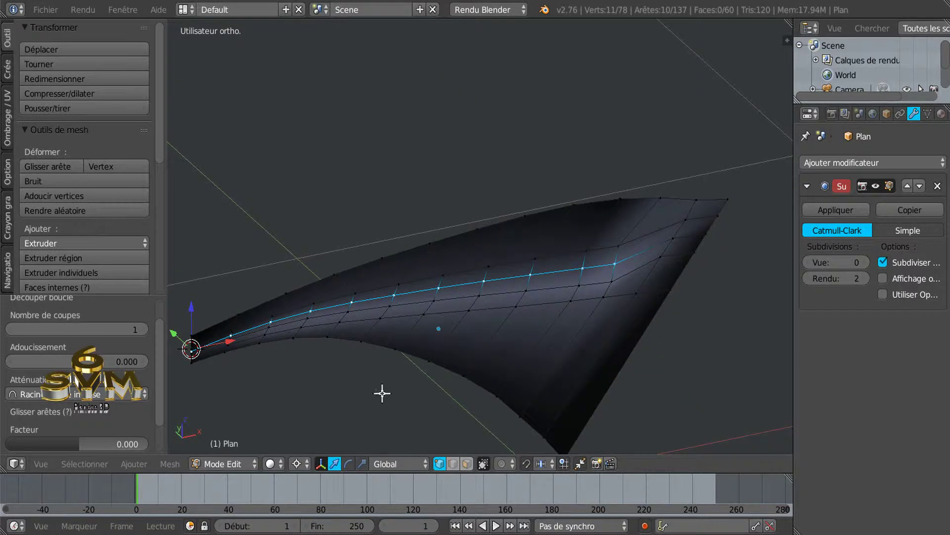
scroll(220, 385, "up", 2)
middle_click_drag(232, 379, 260, 375, "shift")
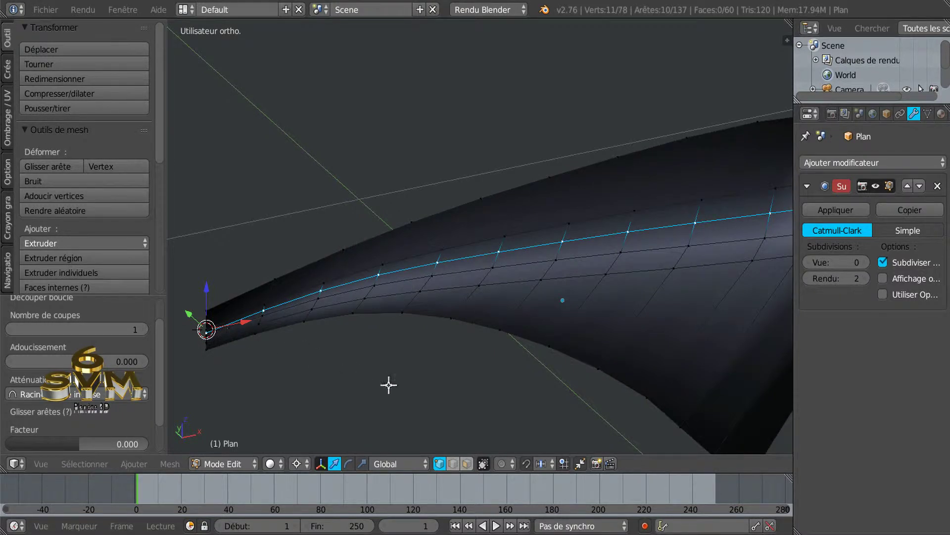
middle_click_drag(477, 373, 501, 376)
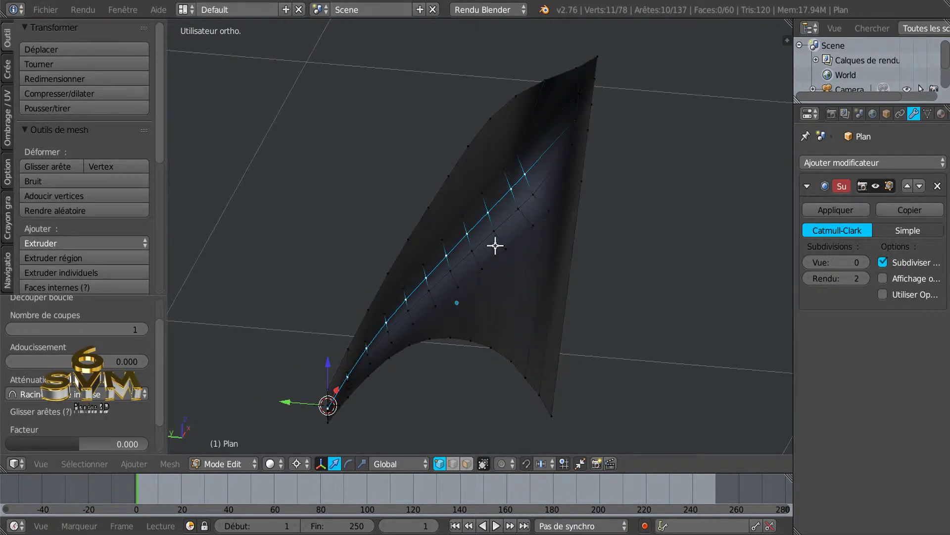
middle_click_drag(450, 352, 477, 335)
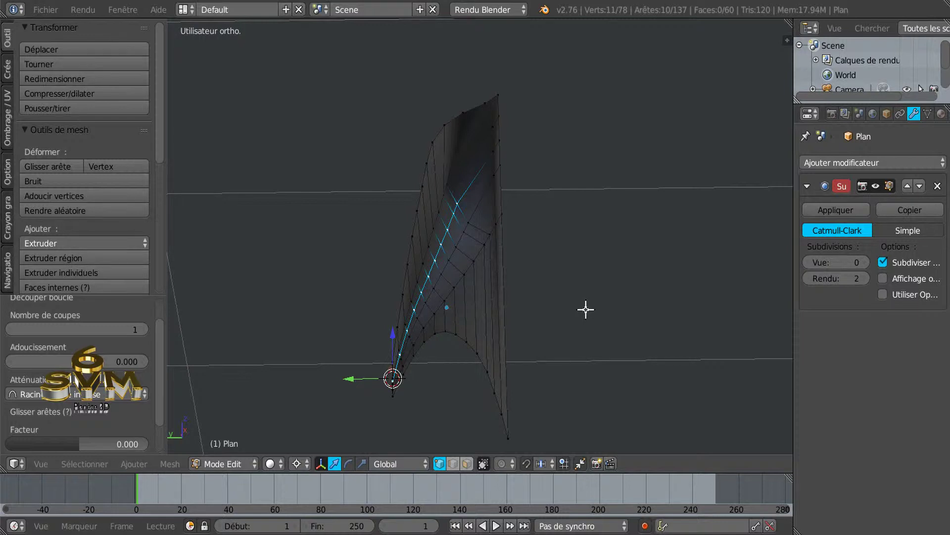
key("KP_7")
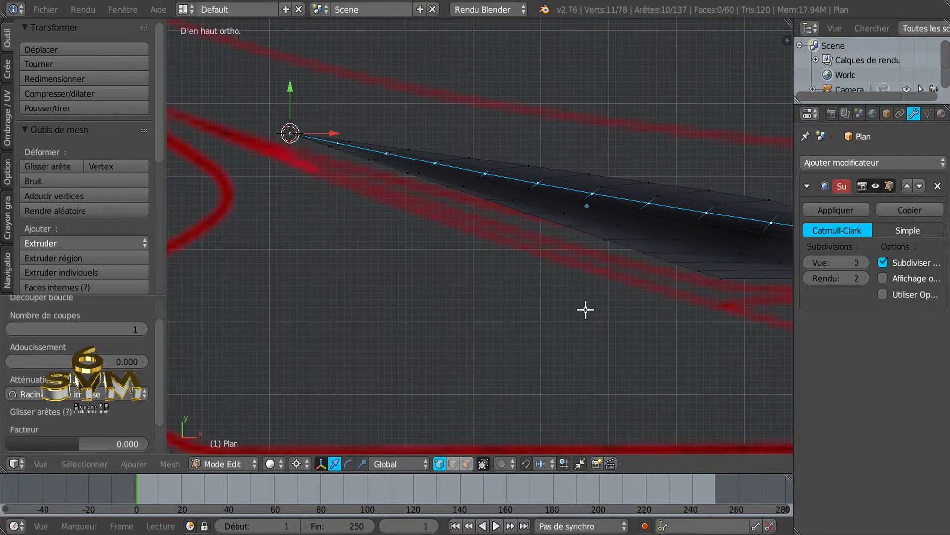
middle_click_drag(625, 318, 527, 311, "shift")
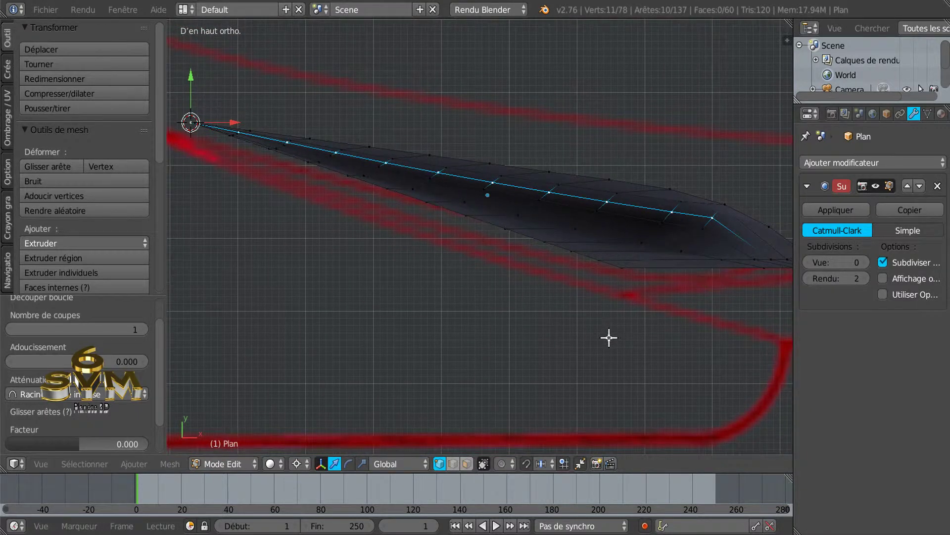
key("r")
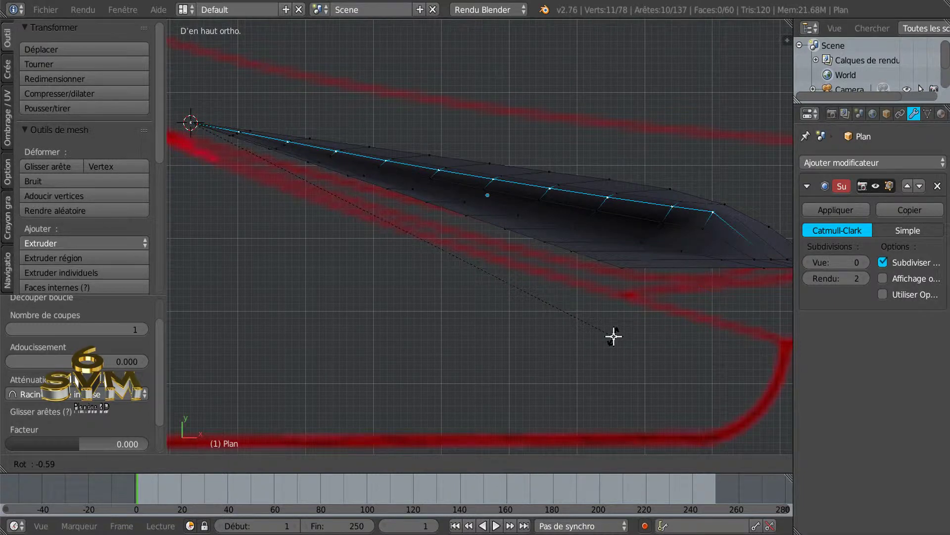
left_click(614, 337)
Slide the new loop's short end edge by a factor of 0.860 towards the edge above it, using edge selection
middle_click_drag(583, 364, 713, 236)
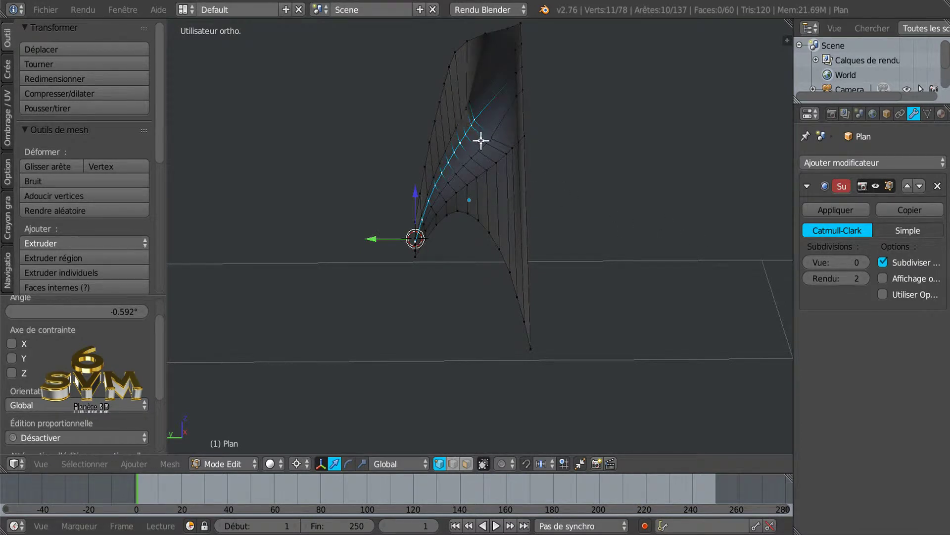
middle_click_drag(611, 210, 483, 291)
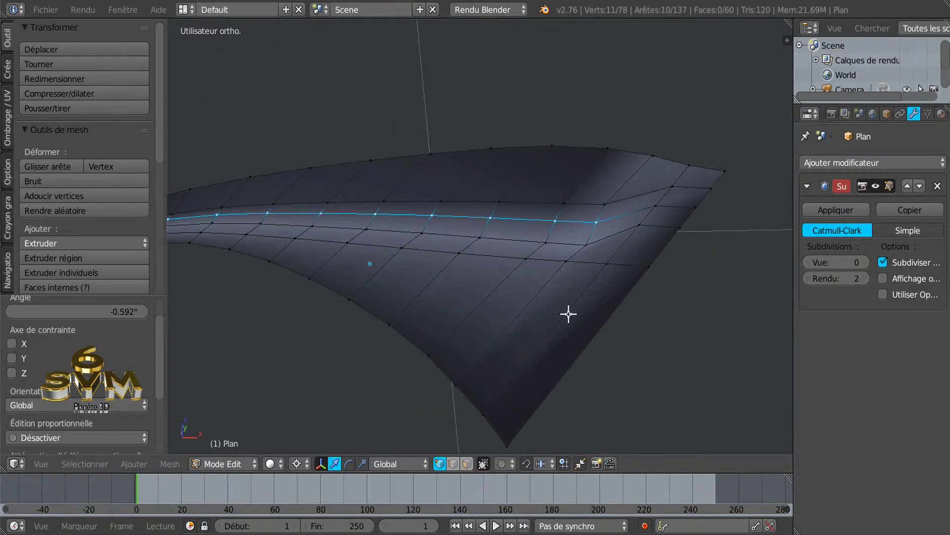
middle_click_drag(690, 269, 665, 314)
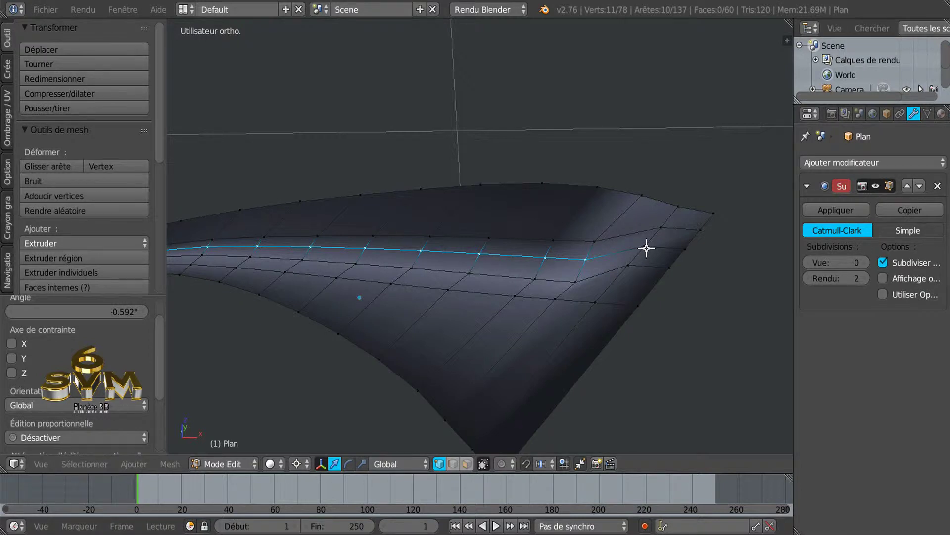
left_click(452, 464)
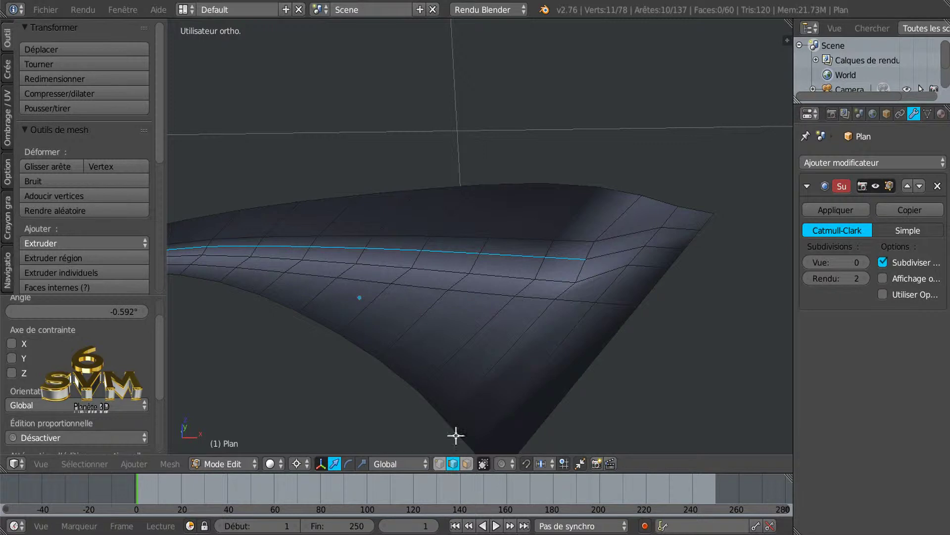
right_click(667, 246)
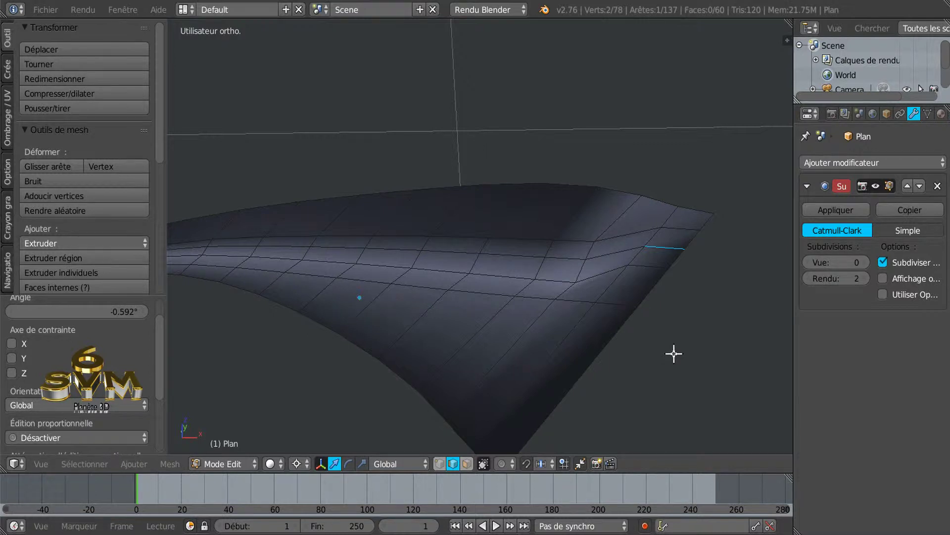
key("g")
key("g")
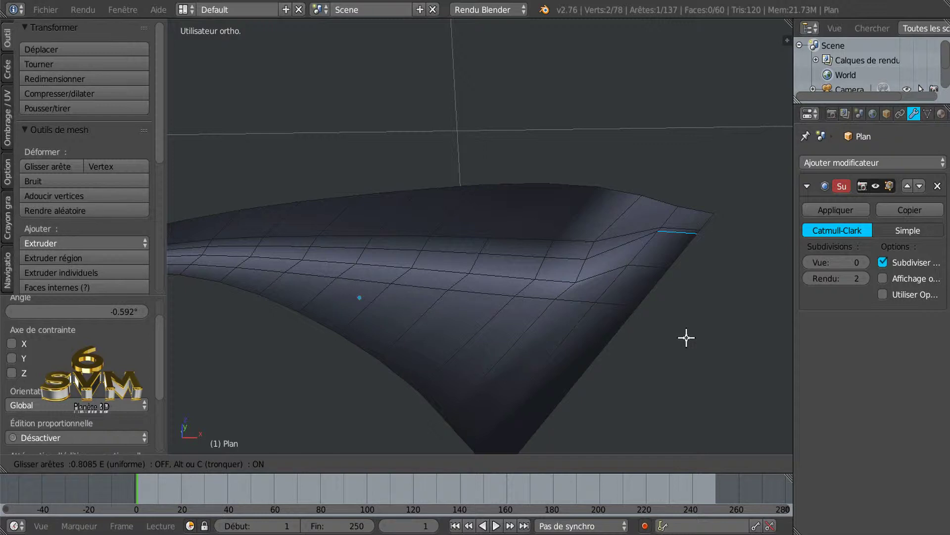
left_click(687, 337)
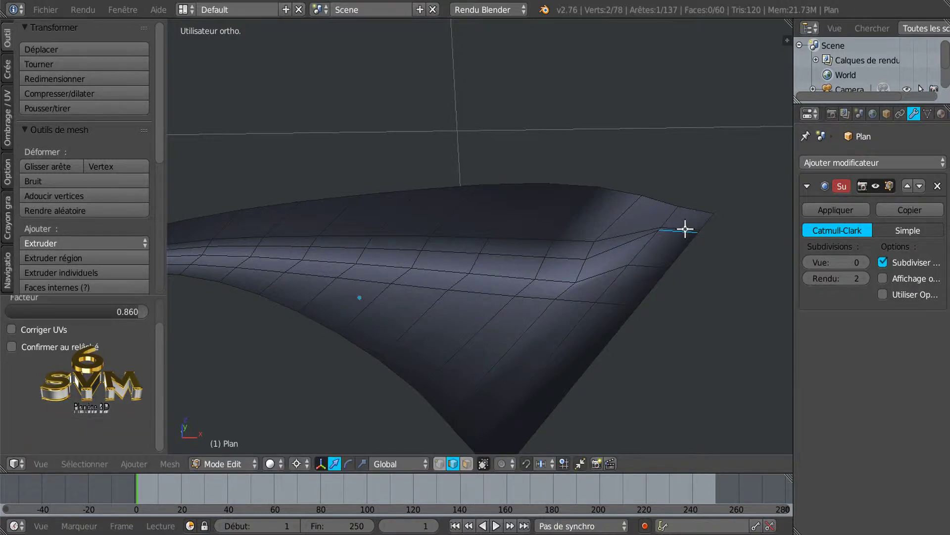
Select the corner face at the panel's upper tip and move it 0.014 along Y in top view
middle_click_drag(708, 290, 539, 344, "shift")
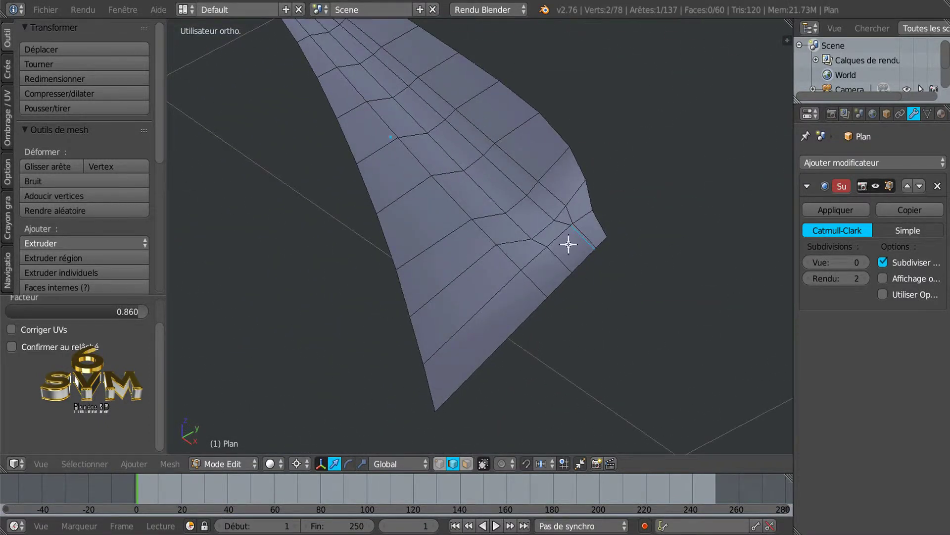
middle_click_drag(592, 242, 682, 232)
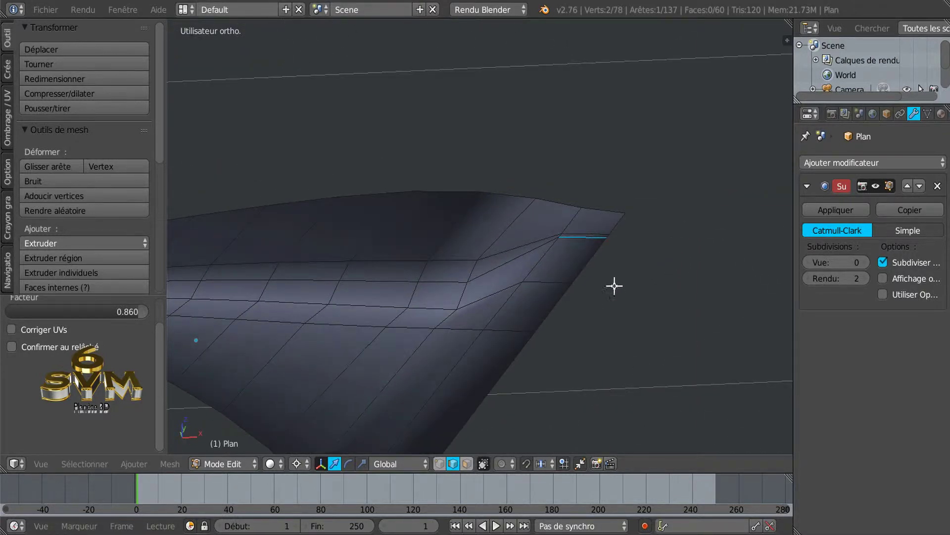
middle_click_drag(623, 297, 608, 320, "shift")
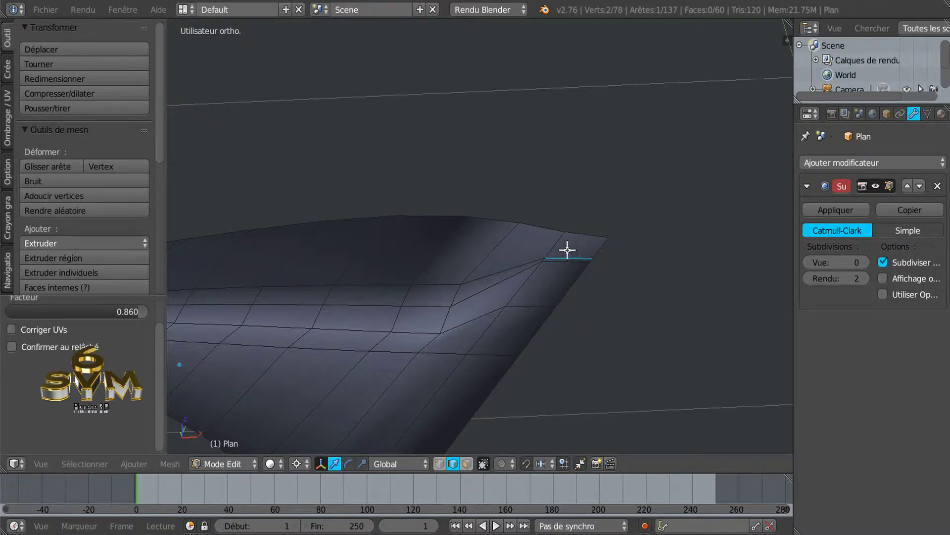
left_click(608, 239, "shift")
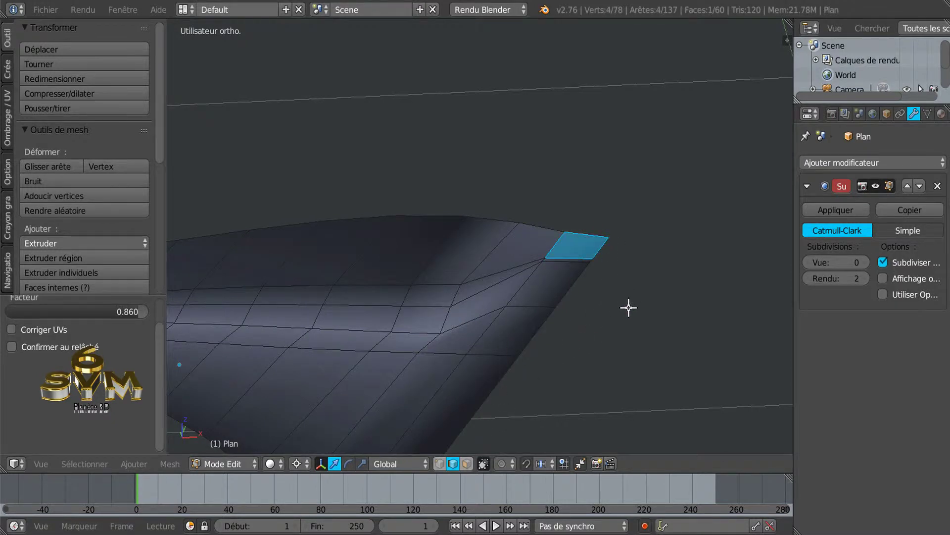
middle_click_drag(572, 299, 546, 314)
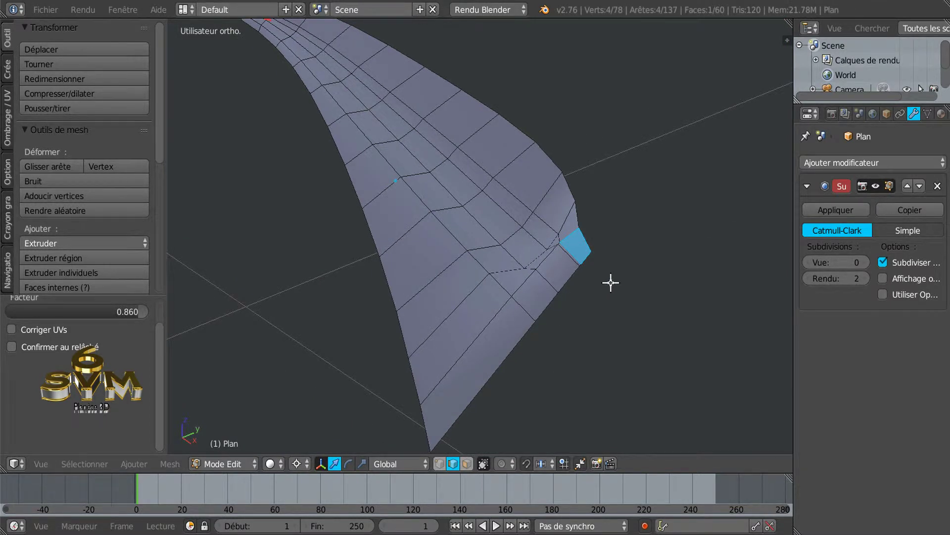
key("KP_7")
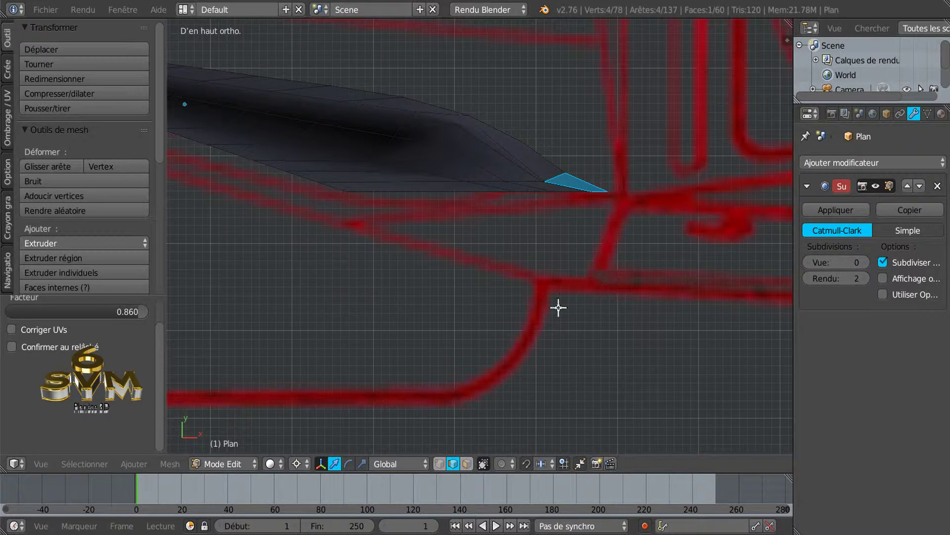
left_click(599, 240)
left_click_drag(600, 194, 605, 180)
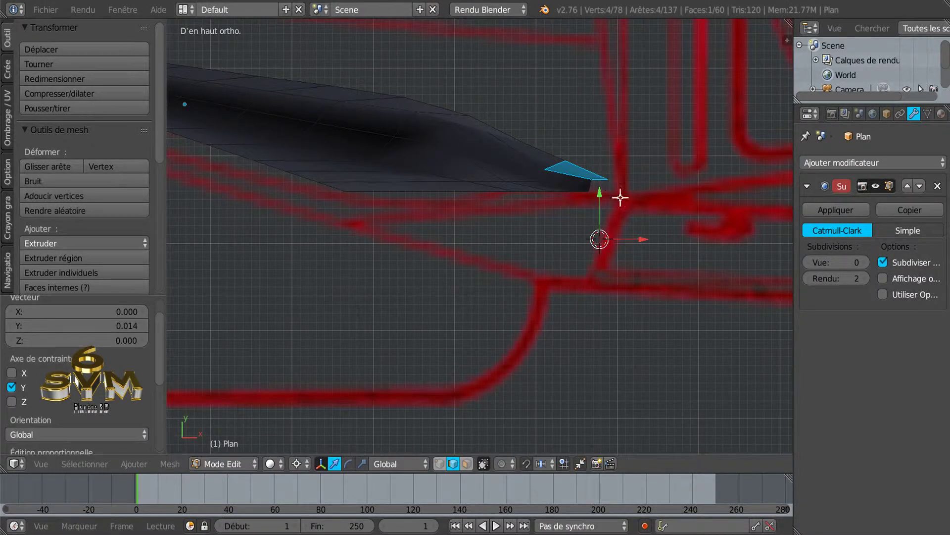
Return to Object Mode and set the subdivision modifier's view level to 3 to check the smoothed tip
key("Tab")
middle_click_drag(642, 240, 660, 350)
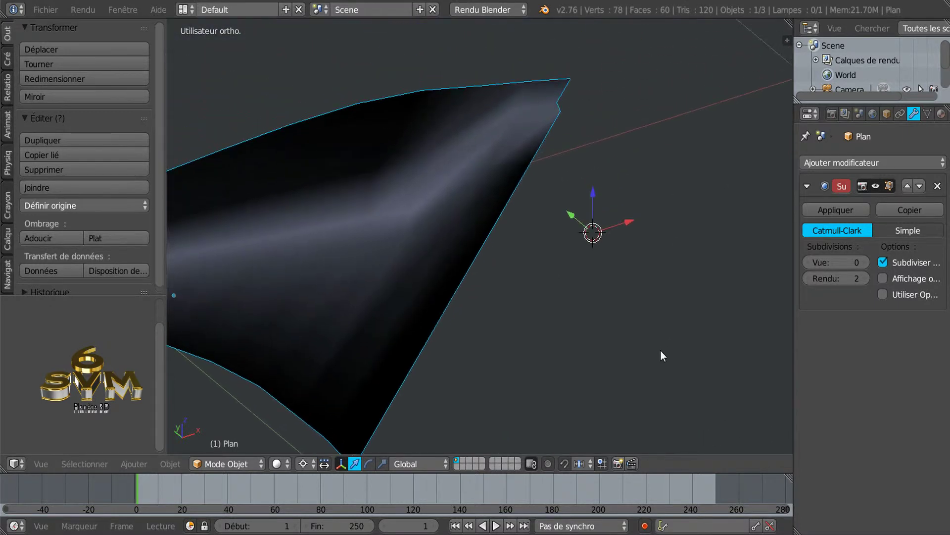
left_click(865, 264)
left_click(864, 263)
left_click(864, 263)
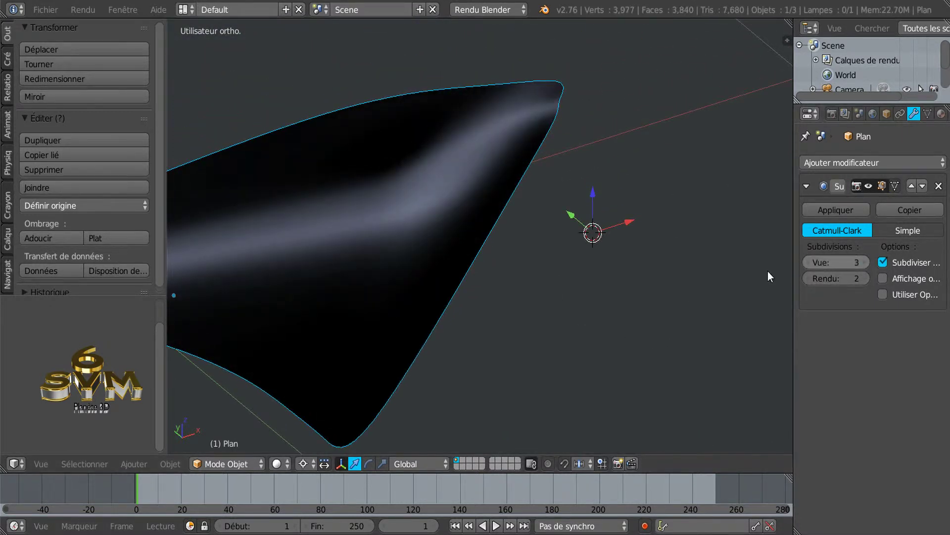
middle_click_drag(666, 252, 708, 221)
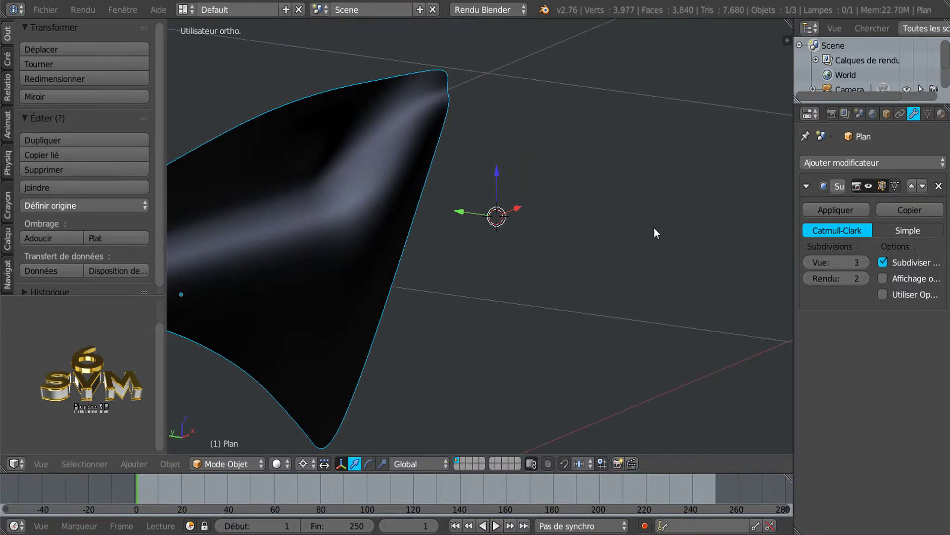
middle_click_drag(597, 240, 515, 317)
middle_click_drag(518, 351, 503, 333)
Examine the panel's tip from several angles, comparing the edge flow around the corner face with the smoothed surface
key("Tab")
middle_click_drag(543, 305, 565, 300)
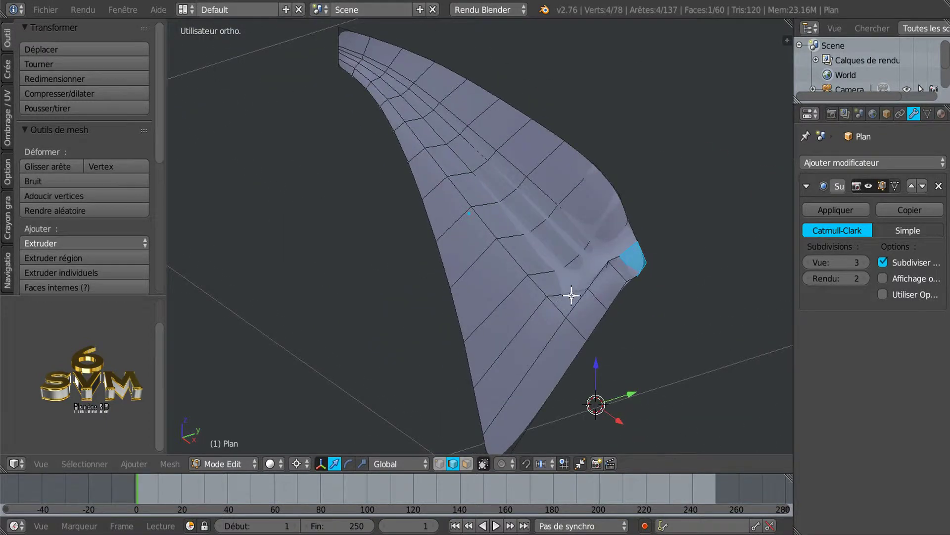
scroll(598, 291, "up", 3)
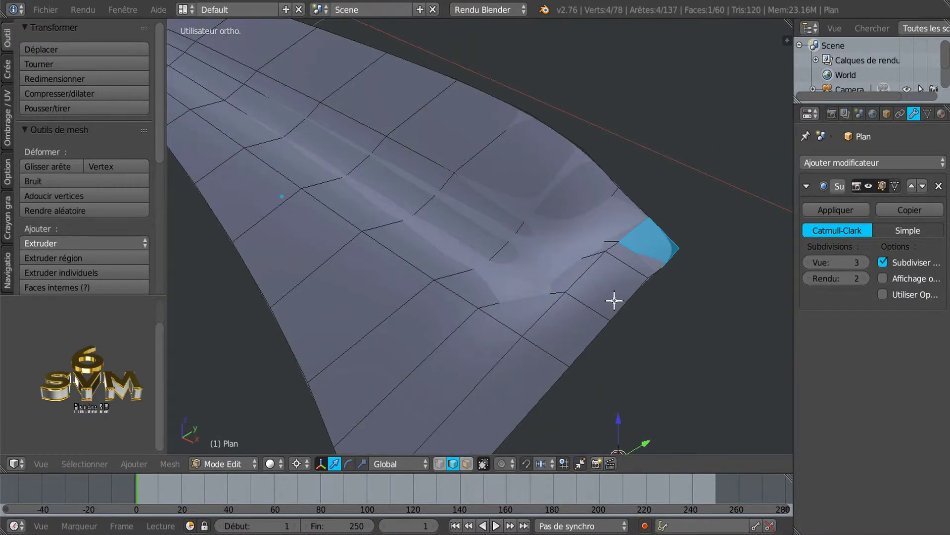
middle_click_drag(600, 318, 655, 325)
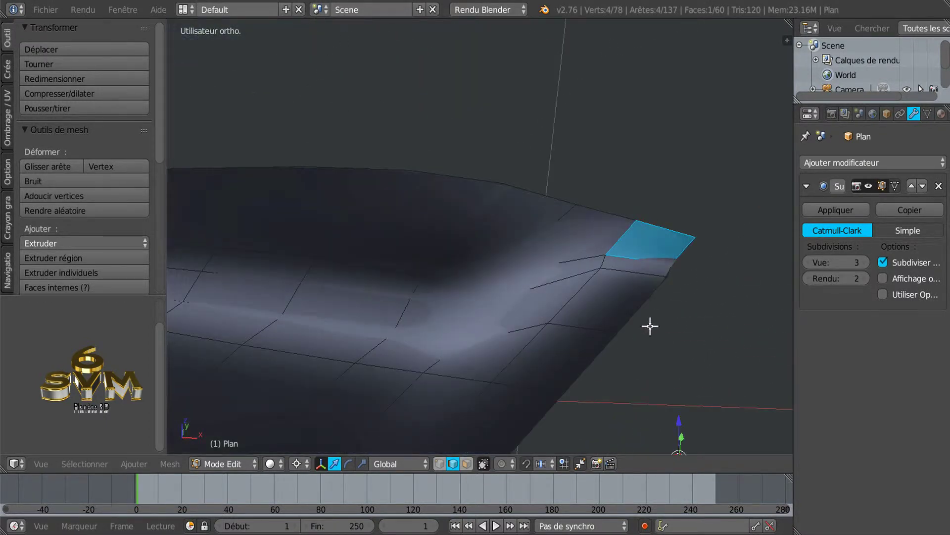
middle_click_drag(623, 352, 618, 308)
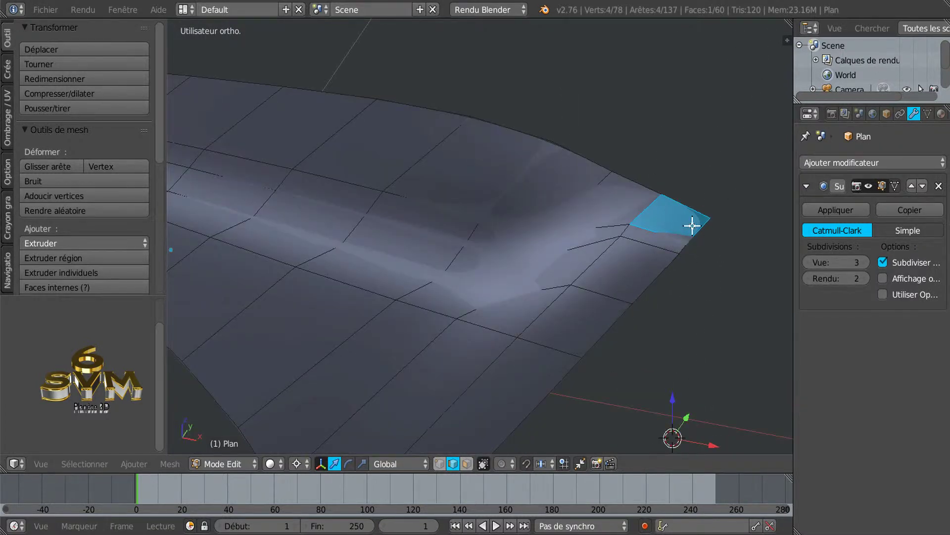
middle_click_drag(698, 257, 669, 240)
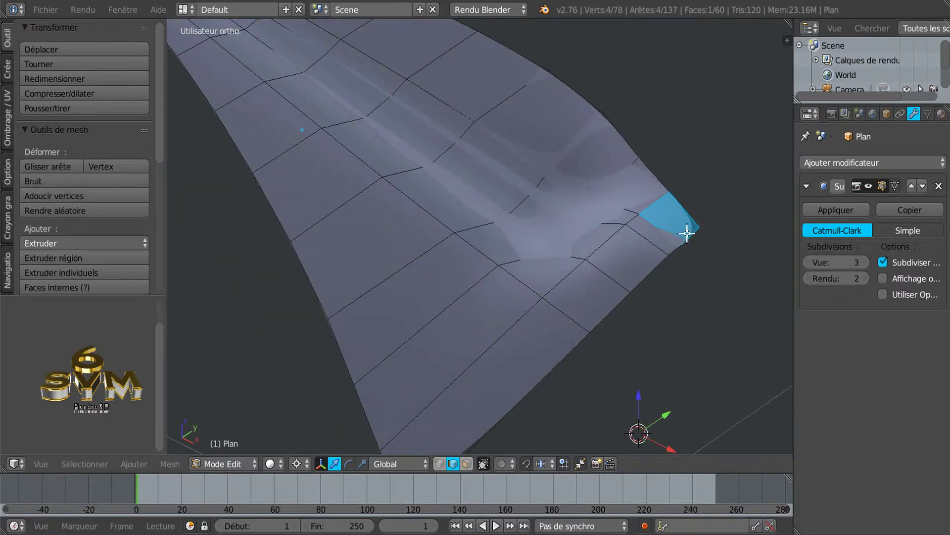
key("Tab")
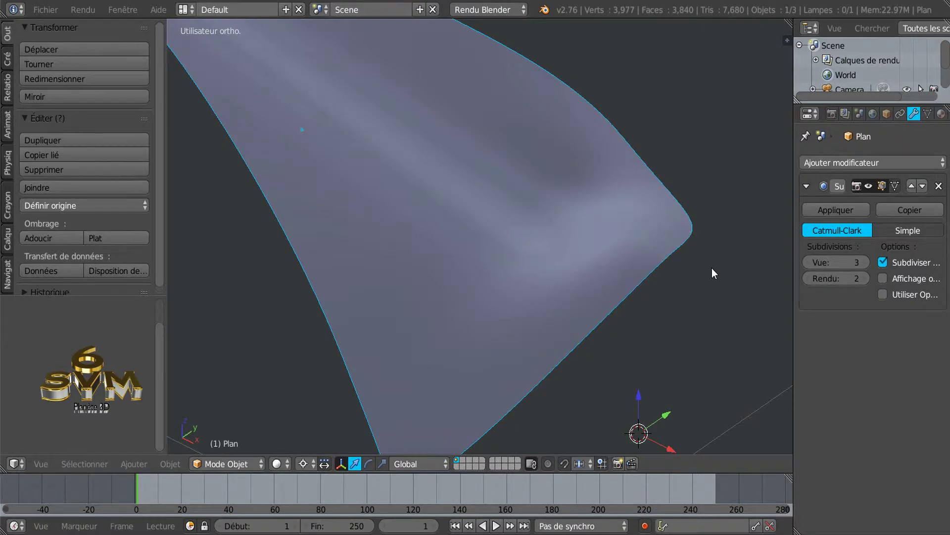
key("Tab")
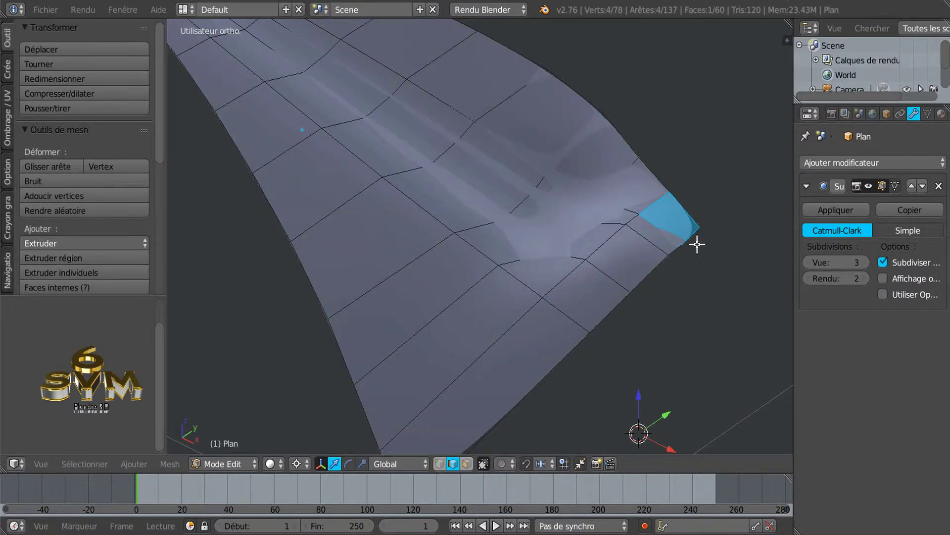
Cut a lengthwise edge loop through the tip's corner face, slid by a factor of -0.822, and check the smoothed tip in Object Mode
key("ctrl+r")
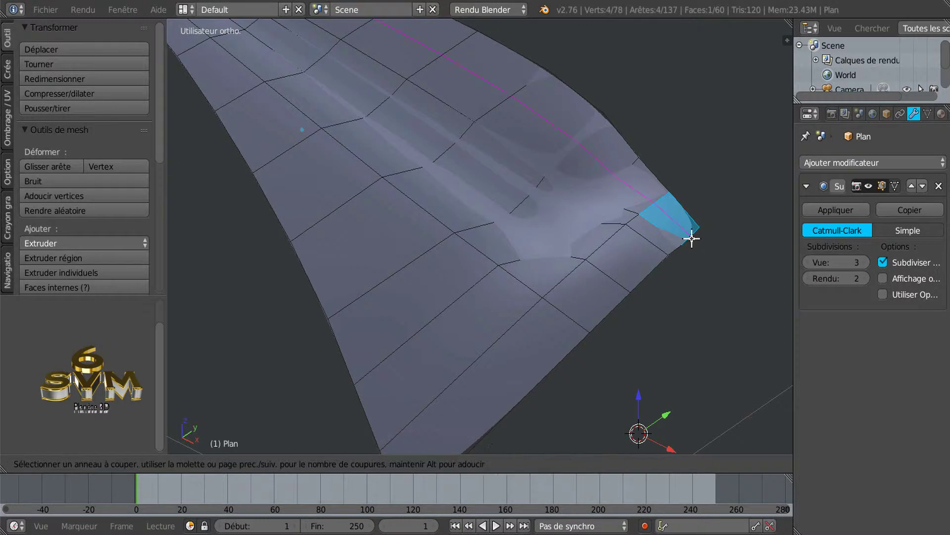
left_click(692, 238)
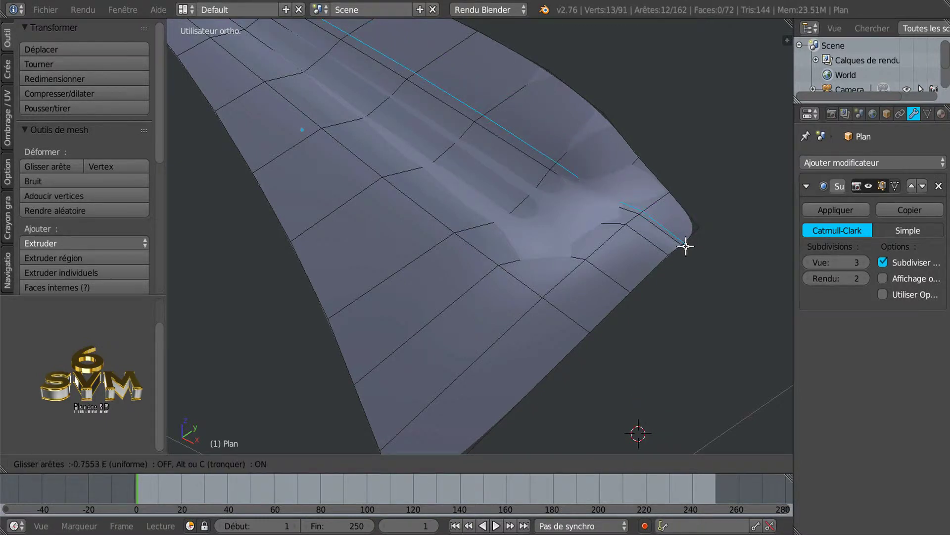
left_click(686, 248)
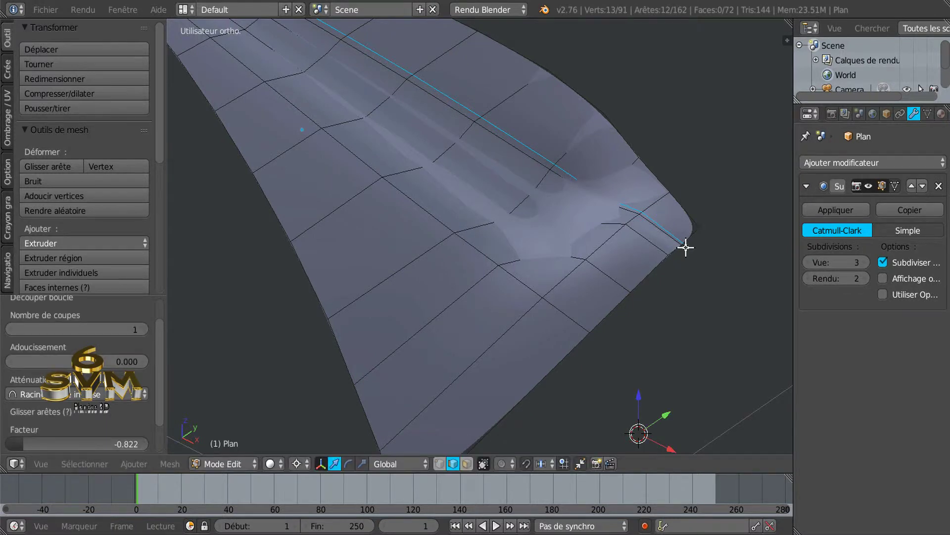
scroll(573, 260, "down", 2)
middle_click_drag(526, 270, 625, 229)
key("Tab")
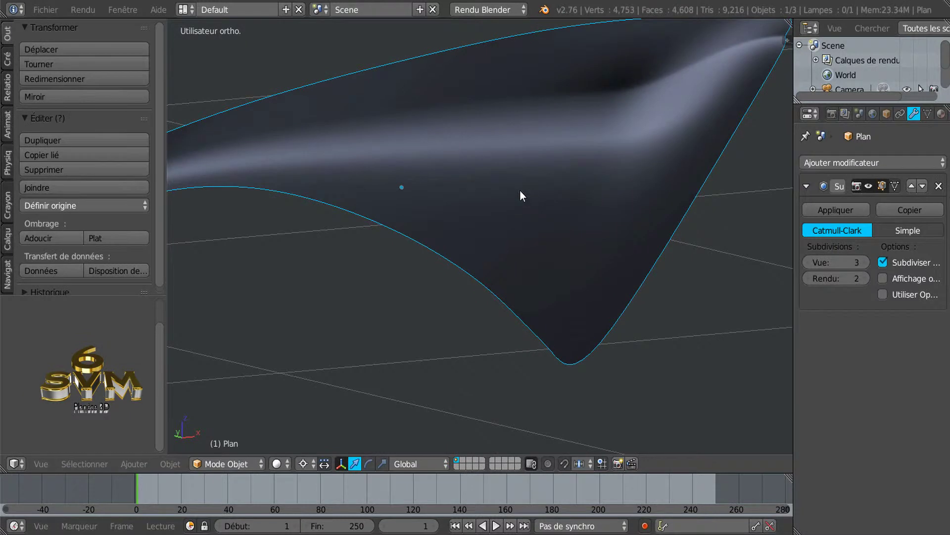
middle_click_drag(521, 191, 556, 162)
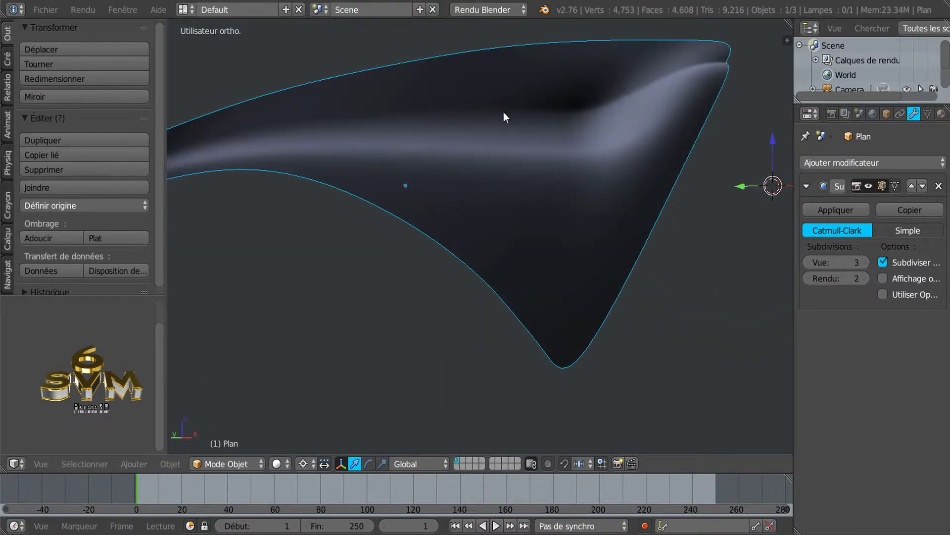
middle_click_drag(723, 167, 630, 225)
Slide the short outer edge below the tip close to the edge above it and check the smoothed result in Object Mode
key("Tab")
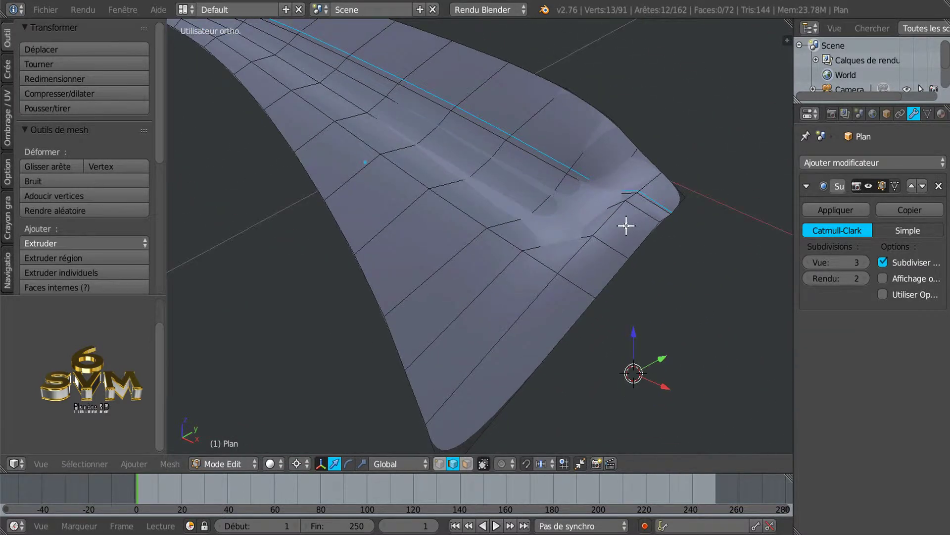
scroll(643, 231, "up", 1)
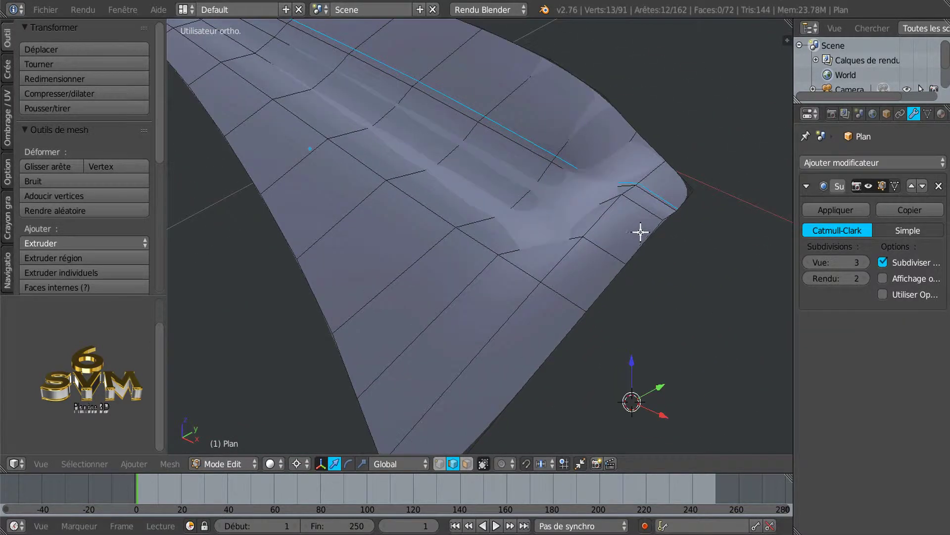
right_click(599, 248)
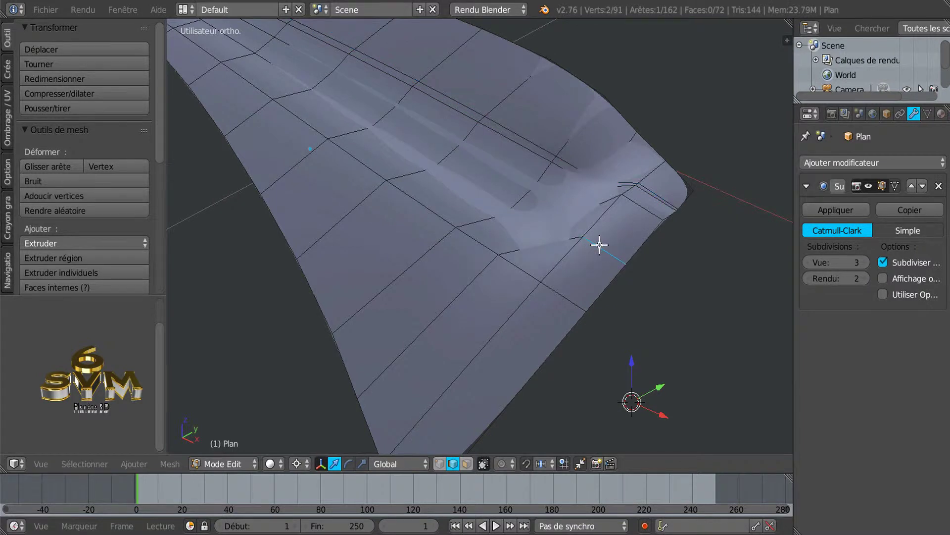
middle_click_drag(645, 261, 668, 257)
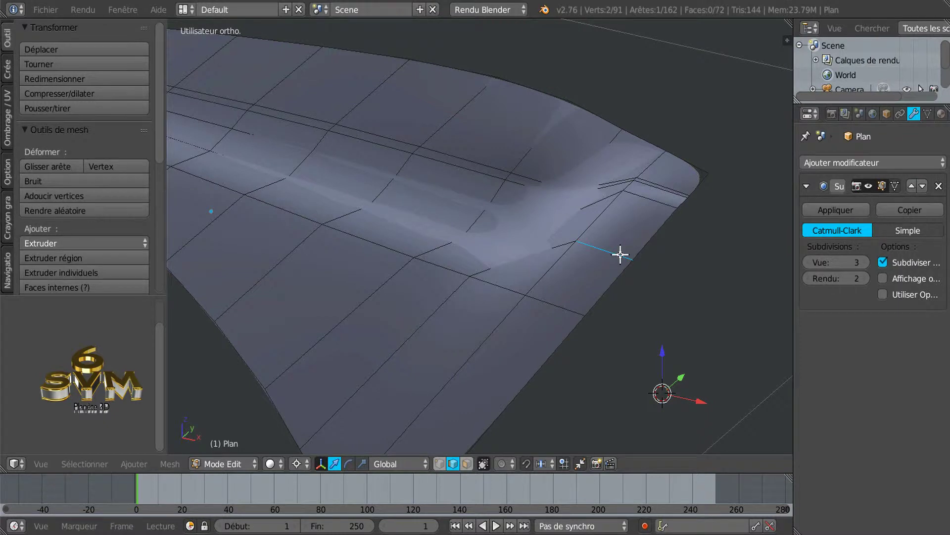
key("g")
key("g")
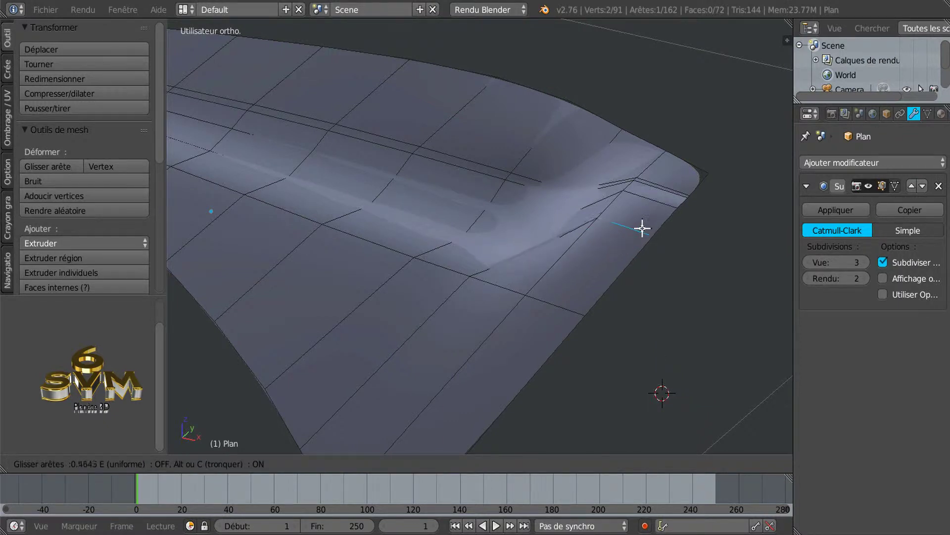
left_click(661, 203)
key("Tab")
middle_click_drag(651, 230, 648, 260, "shift")
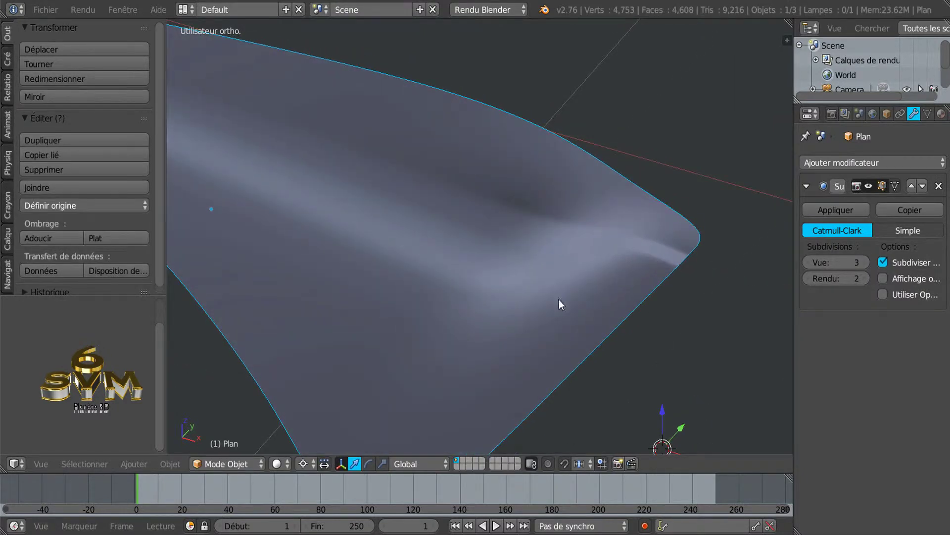
Set the subdivision modifier's view level to 1 and add a centred edge loop across the panel, parallel to its slanted end
key("Tab")
middle_click_drag(566, 307, 690, 286)
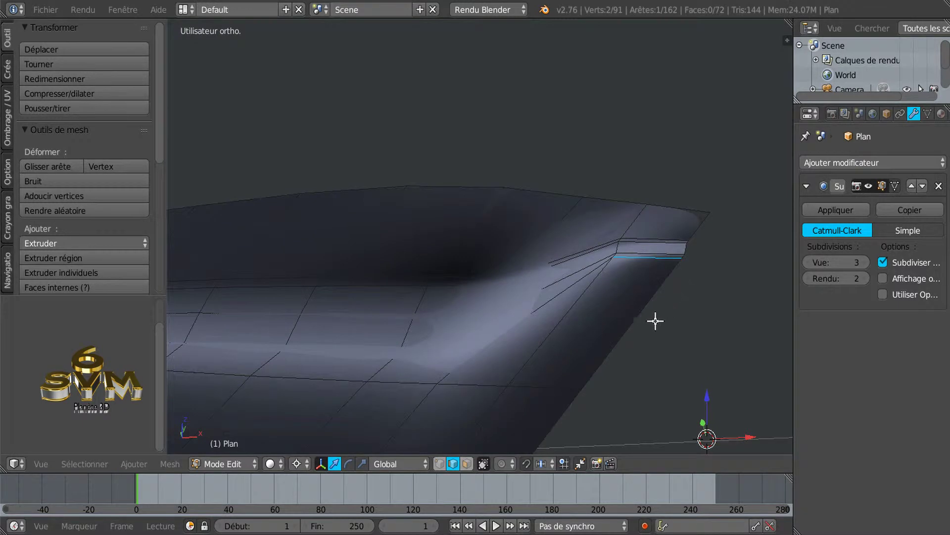
middle_click_drag(611, 333, 643, 231)
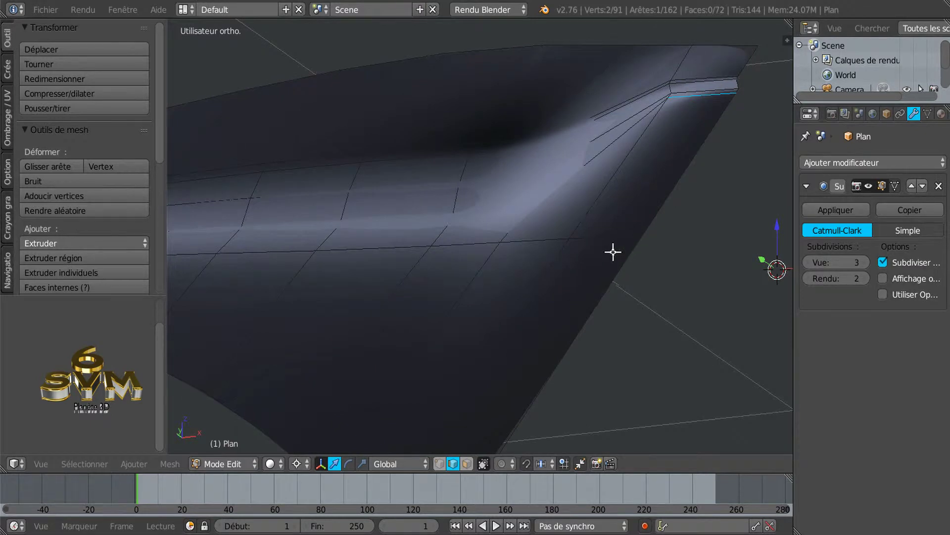
left_click(809, 263)
left_click(809, 264)
middle_click_drag(701, 258, 660, 236)
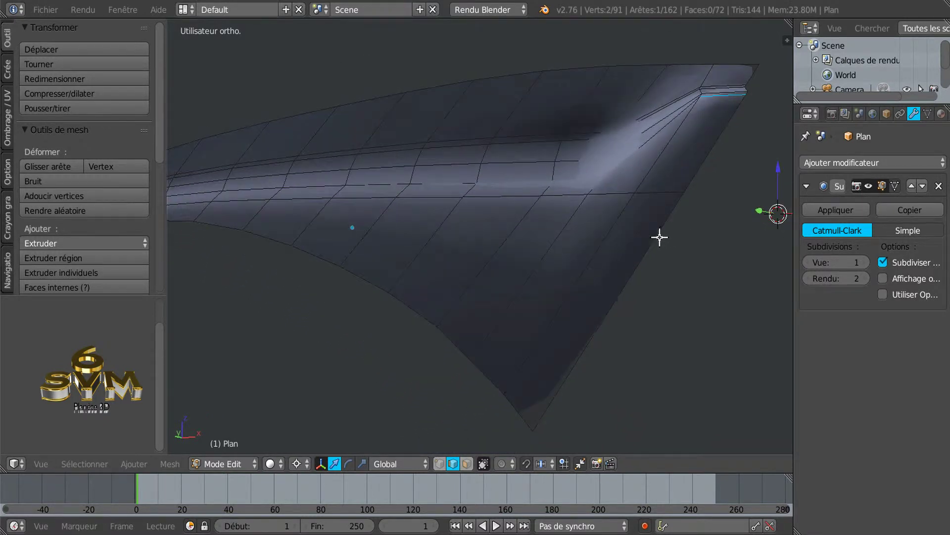
key("ctrl+r")
left_click(616, 193)
right_click(614, 197)
middle_click_drag(579, 263, 546, 273)
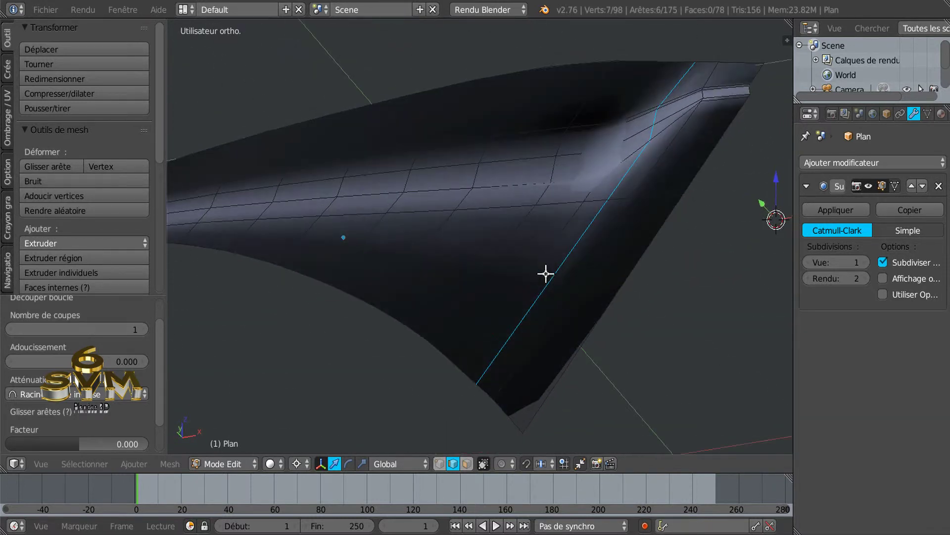
middle_click_drag(643, 252, 573, 251)
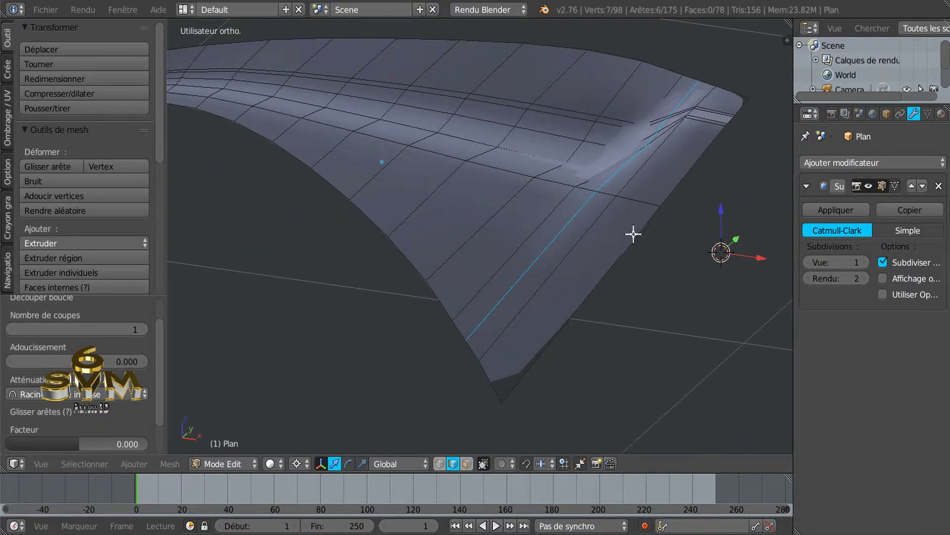
left_click(641, 222)
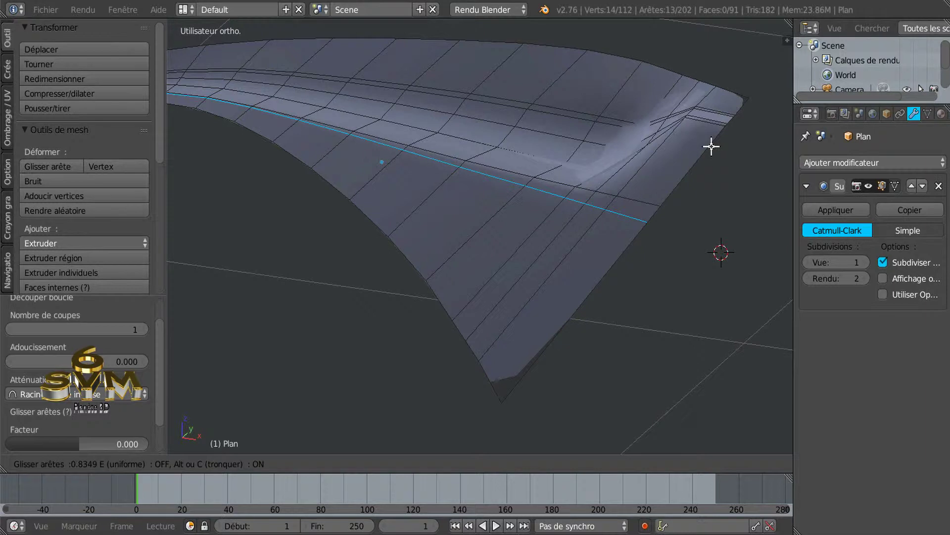
left_click(711, 146)
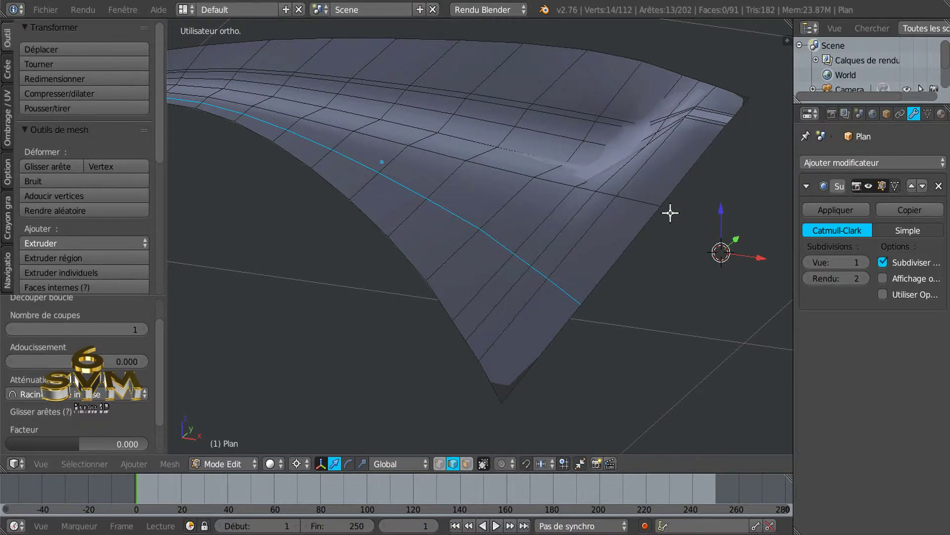
key("ctrl+z")
Add a lengthwise edge loop just above the crease line and slide it towards the crease
key("ctrl+r")
left_click(677, 186)
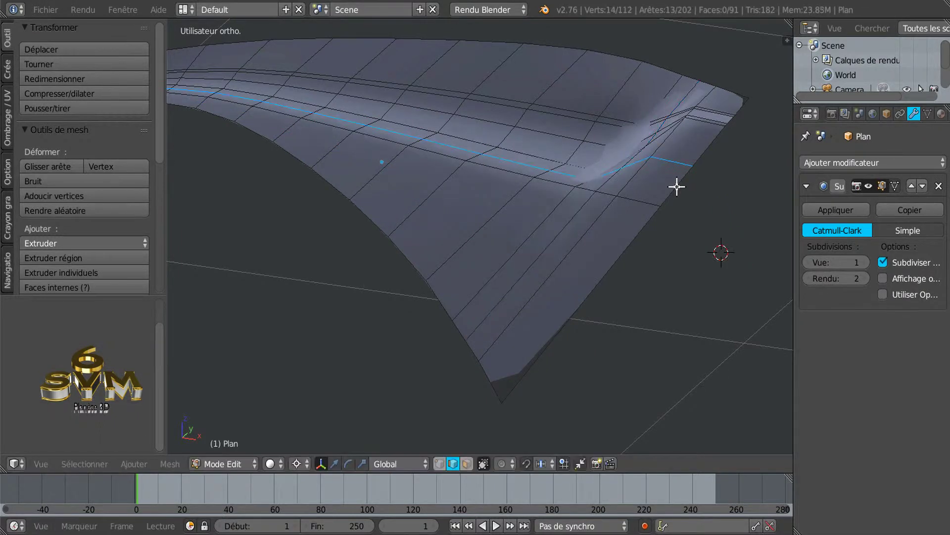
left_click(673, 219)
mouse_move(580, 254)
middle_mouse_down()
mouse_move(556, 254)
mouse_move(574, 265)
mouse_move(694, 194)
middle_mouse_up()
Inspect the smoothed crease and tip at subdivision view level 3, alternating between Object Mode and the mesh wireframe
key("Tab")
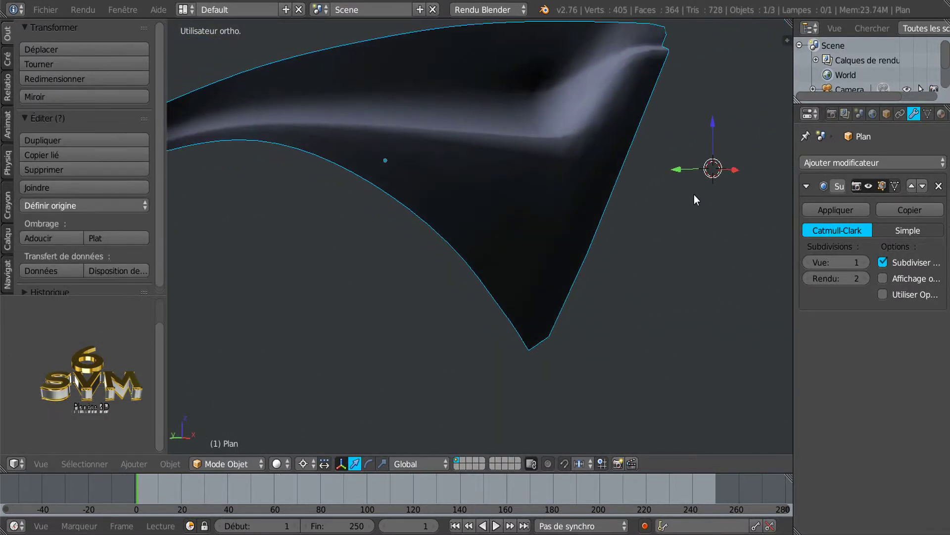
left_click(864, 260)
left_click(863, 261)
mouse_move(774, 257)
middle_mouse_down()
mouse_move(630, 271)
mouse_move(660, 242)
mouse_move(548, 253)
mouse_move(519, 280)
middle_mouse_up()
key("Tab")
middle_click_drag(559, 255, 494, 202)
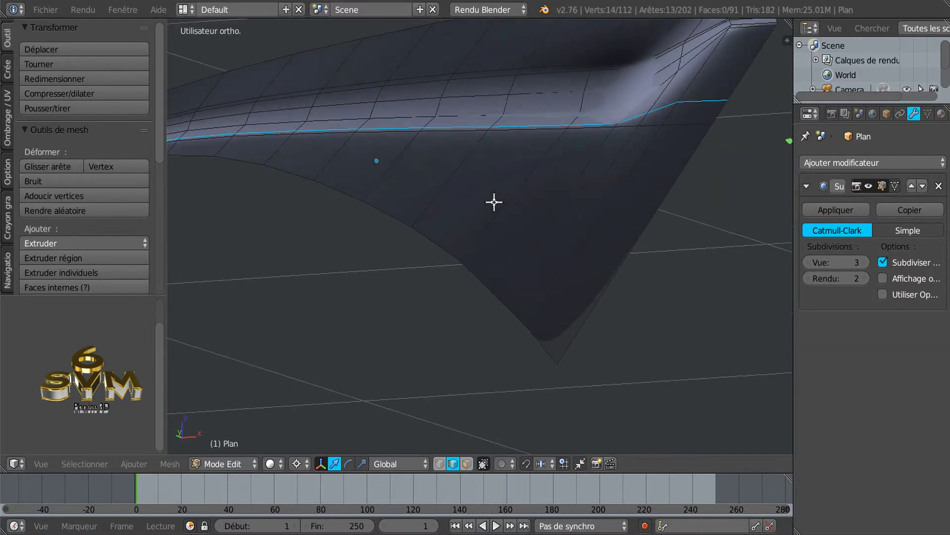
key("Tab")
middle_click_drag(634, 154, 552, 247)
Set the subdivision view level to 0 and add a centred lengthwise edge loop directly above the last added loop
key("Tab")
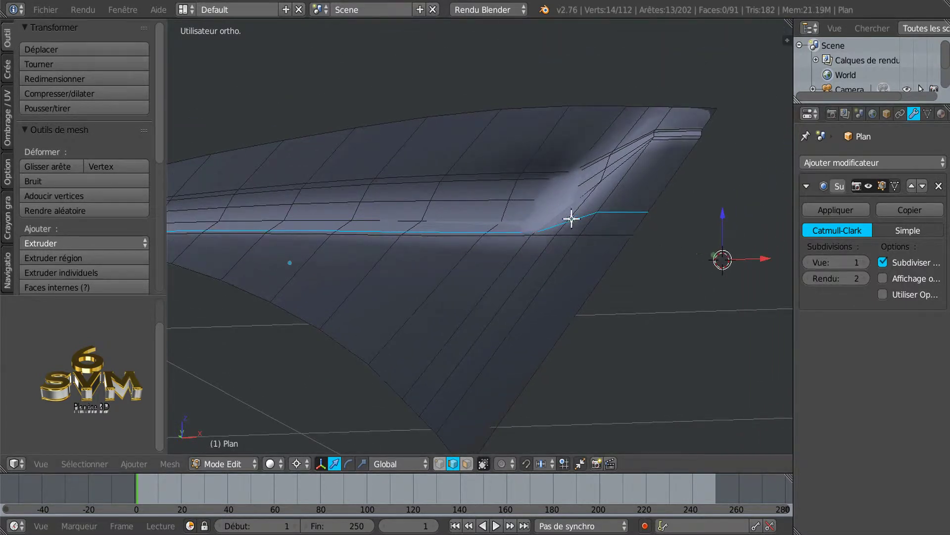
left_click(810, 265)
left_click(810, 265)
middle_click_drag(594, 242, 581, 268)
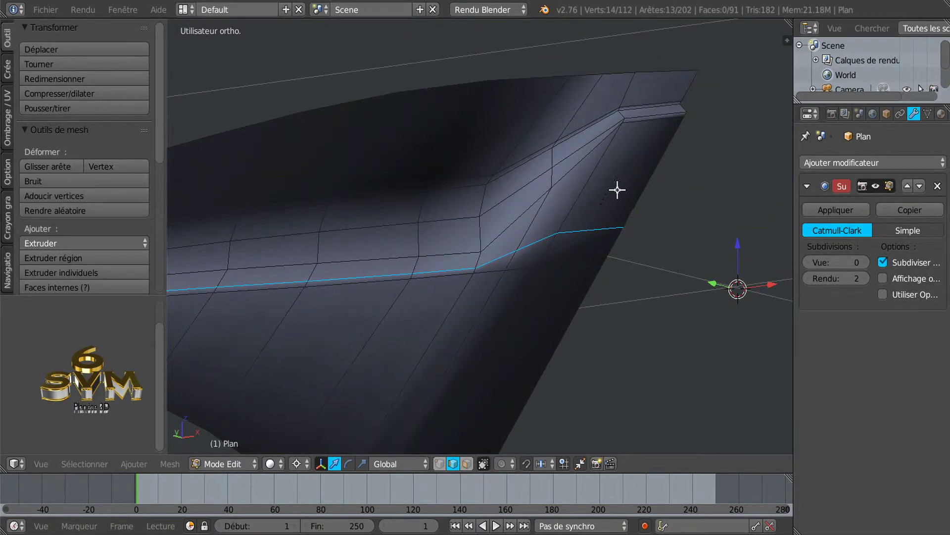
middle_click_drag(615, 194, 604, 219)
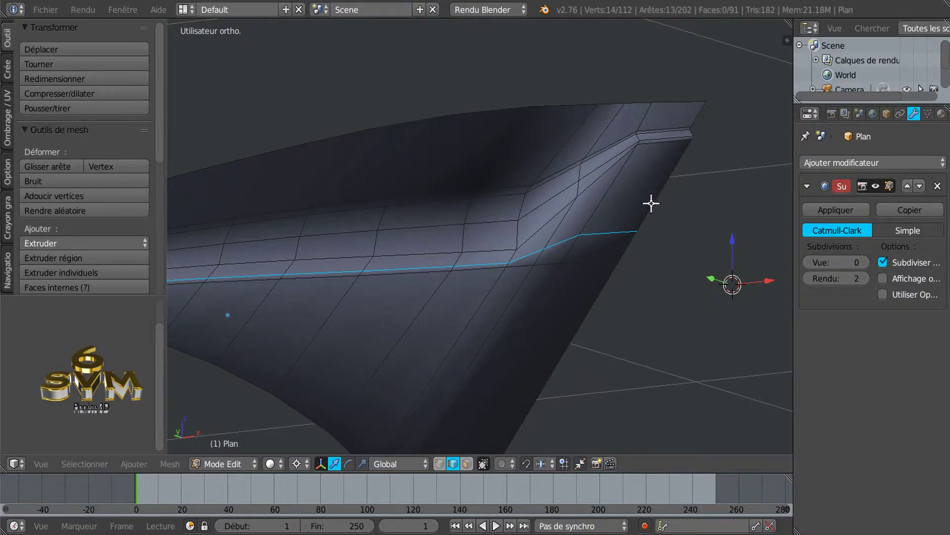
key("ctrl+r")
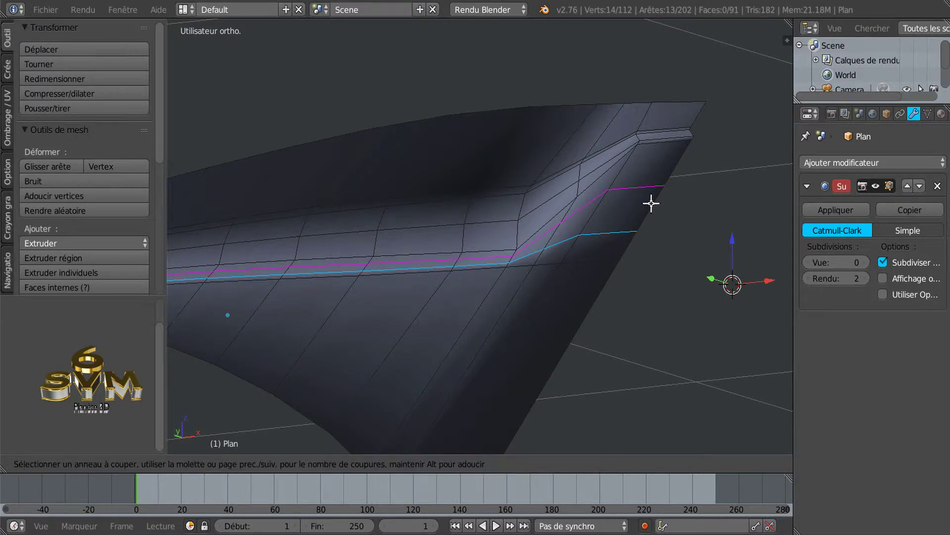
left_click(652, 204)
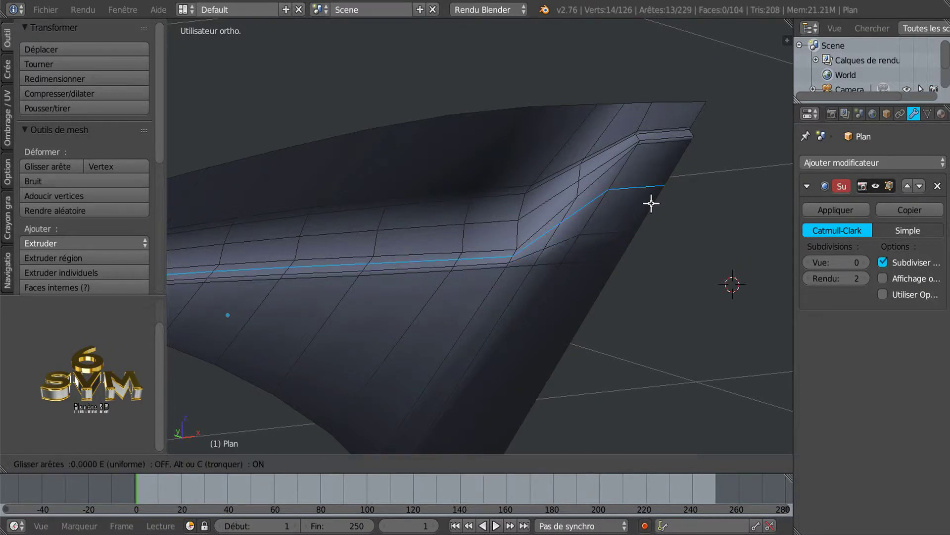
right_click(651, 204)
middle_click_drag(576, 268, 594, 277)
Inspect the smoothed crease at subdivision view level 2 in Object Mode and against the mesh wireframe
key("Tab")
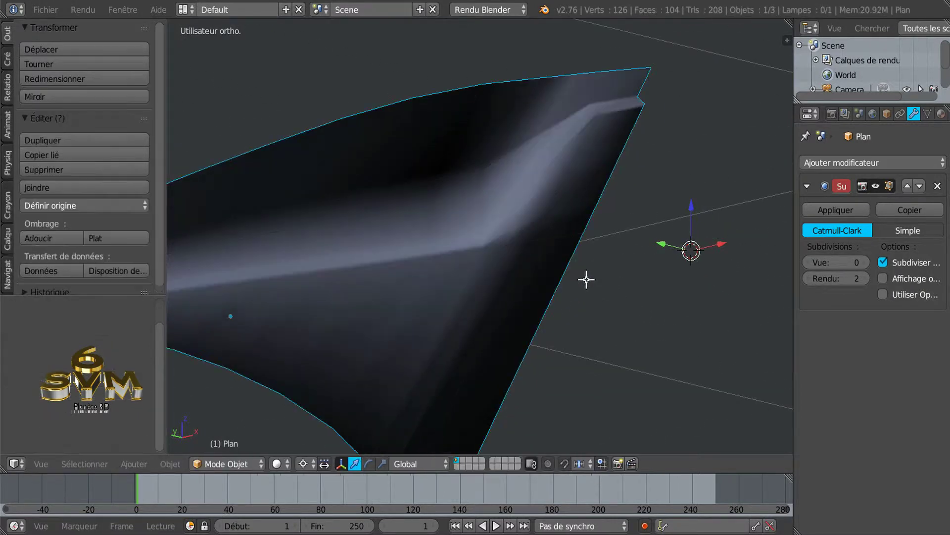
left_click(865, 263)
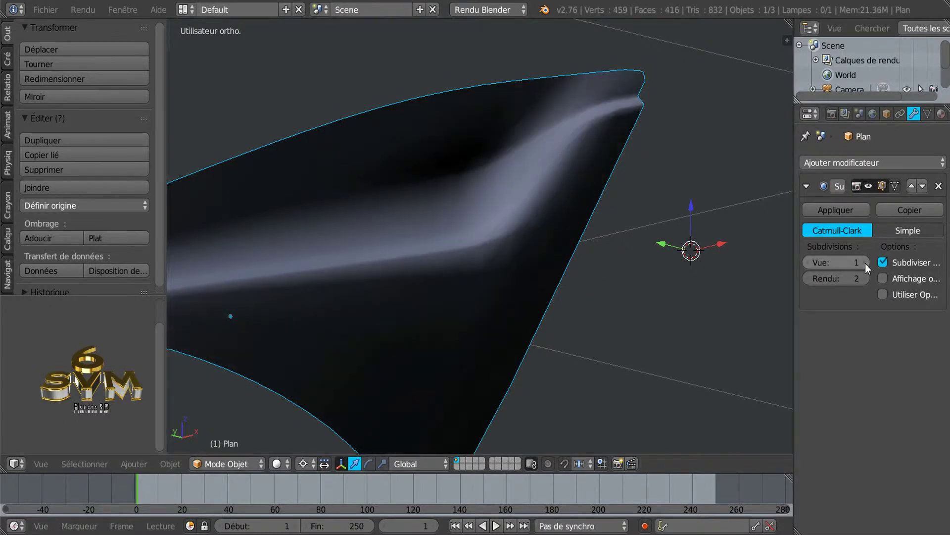
left_click(866, 264)
key("Tab")
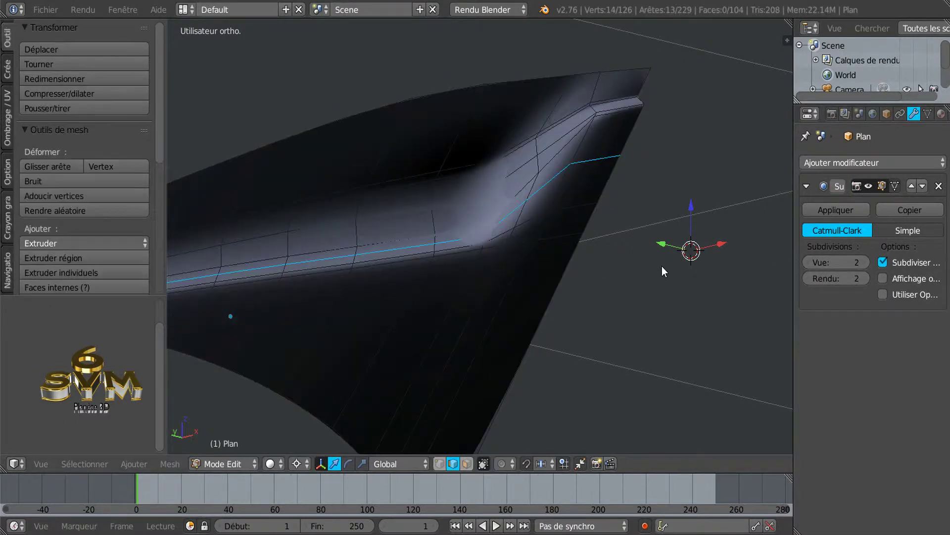
scroll(593, 263, "down", 1)
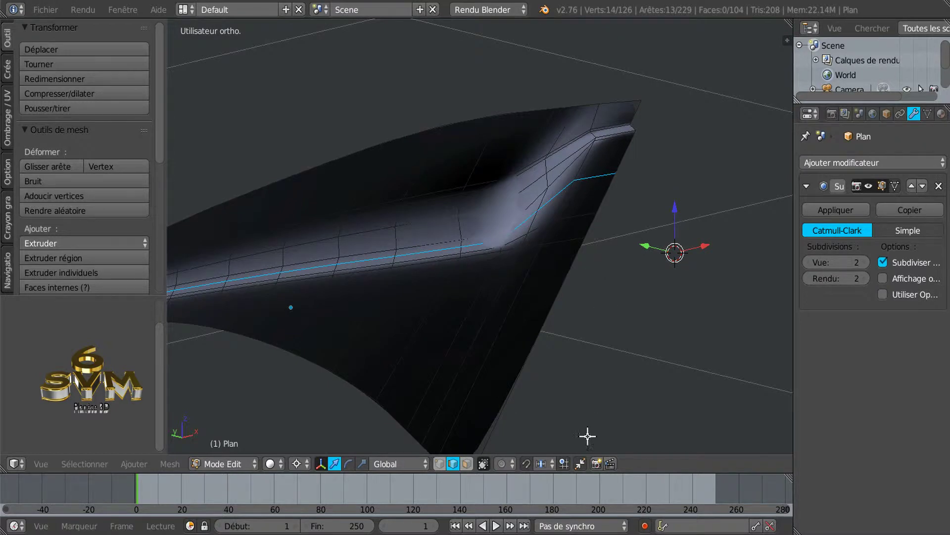
Switch the mesh to vertex selection and set the subdivision modifier's view level to 0
left_click(439, 464)
middle_click_drag(560, 313, 558, 313)
key("Tab")
key("Tab")
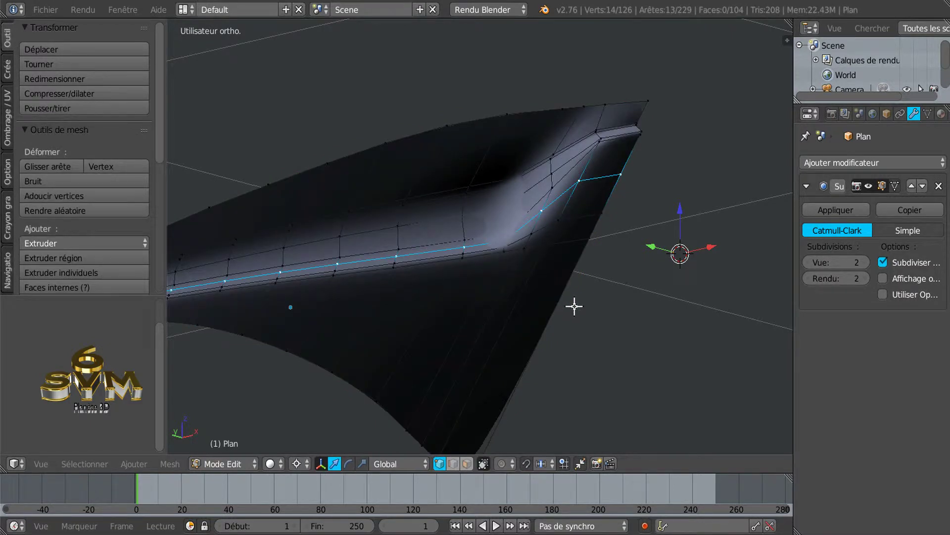
left_click(809, 262)
left_click(809, 262)
middle_click_drag(619, 300, 631, 304)
middle_click_drag(570, 302, 605, 343, "shift")
middle_click_drag(583, 297, 580, 295)
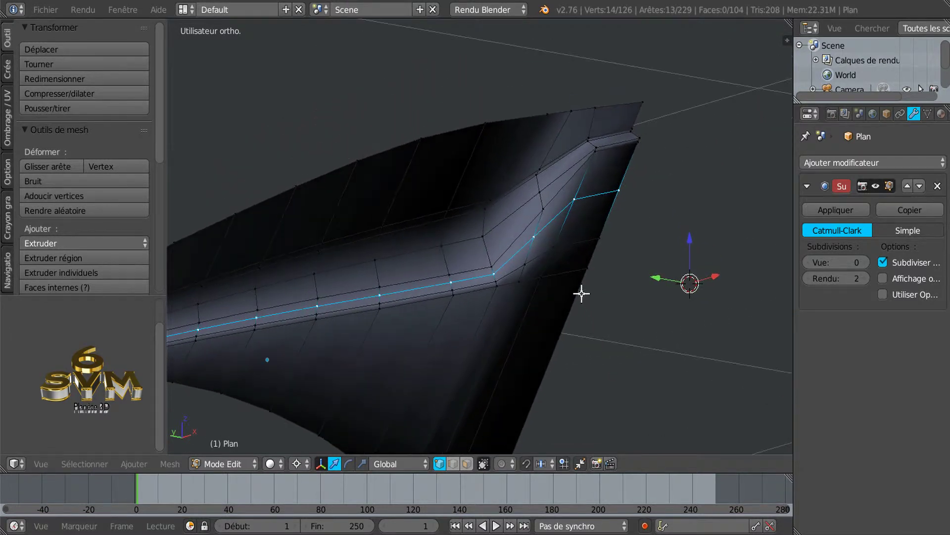
Select the six vertices across the crease midway between its bend and the tip, and apply LoopTools Space and Relax to them
right_click(542, 169)
right_click(537, 175, "shift")
right_click(540, 192, "shift")
right_click(543, 208, "shift")
right_click(537, 234, "shift")
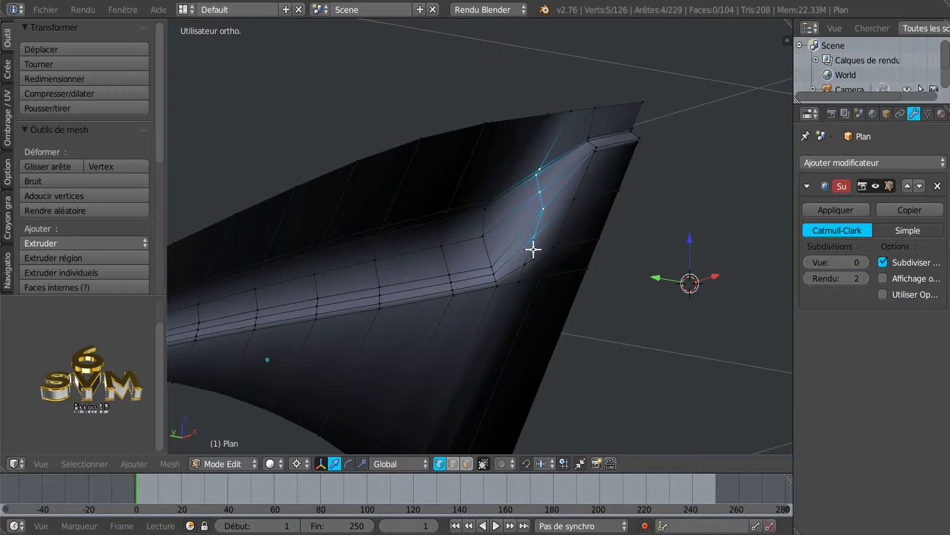
scroll(542, 287, "up", 2)
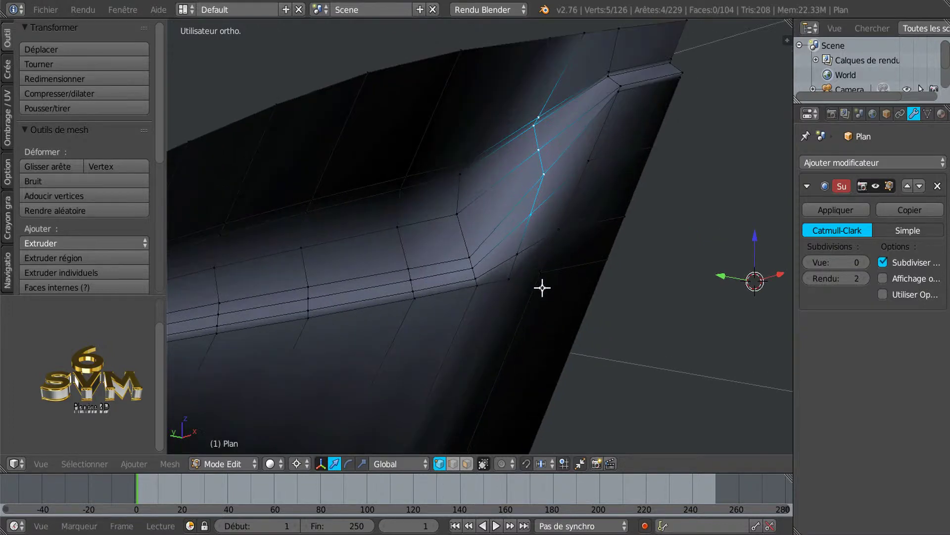
right_click(519, 249, "shift")
key("w")
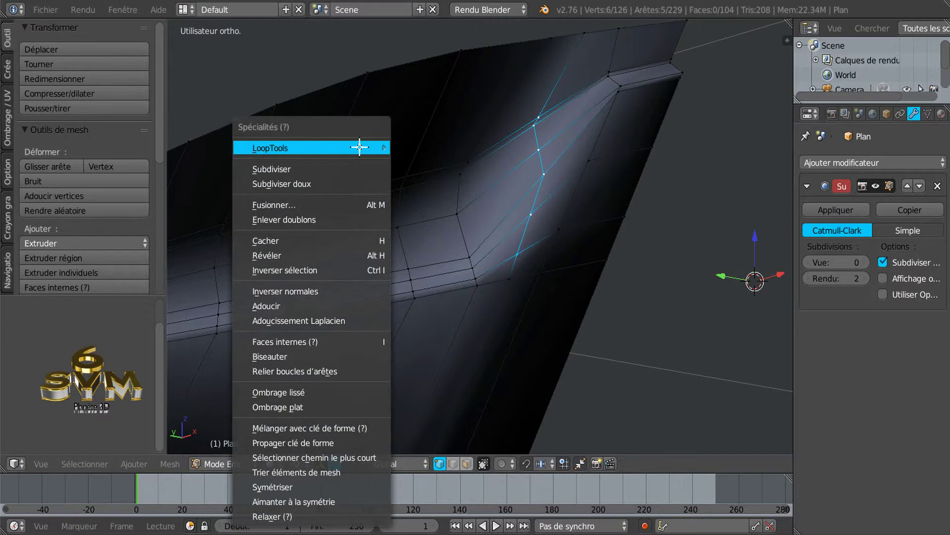
mouse_move(361, 146)
left_click(420, 250)
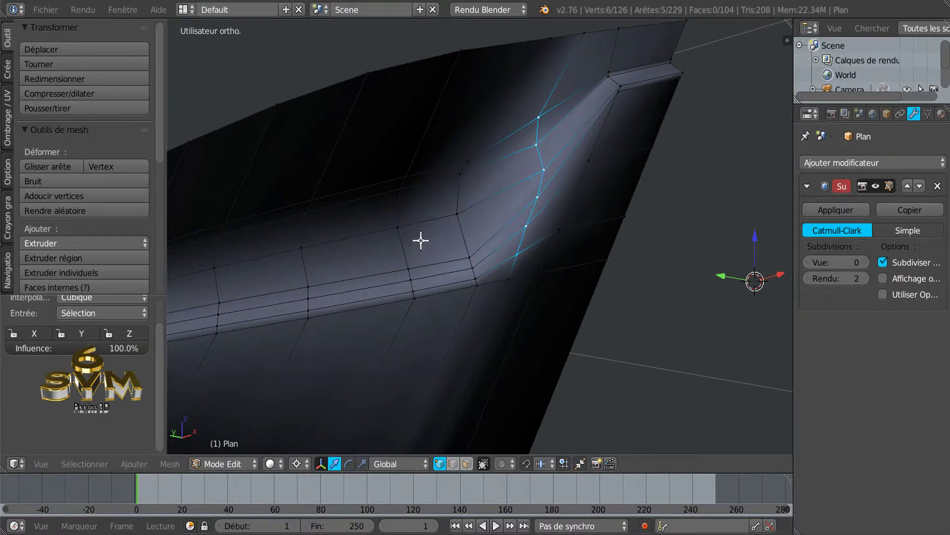
key("w")
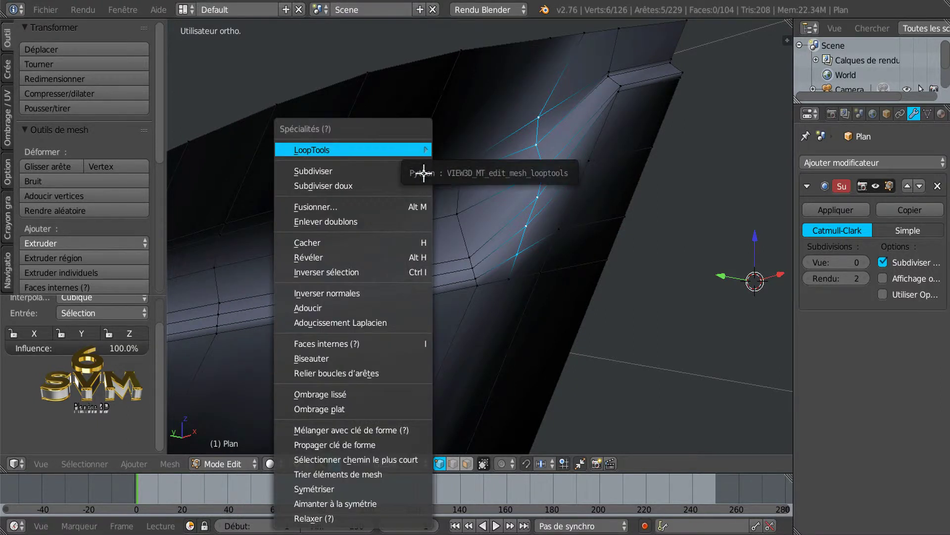
mouse_move(374, 150)
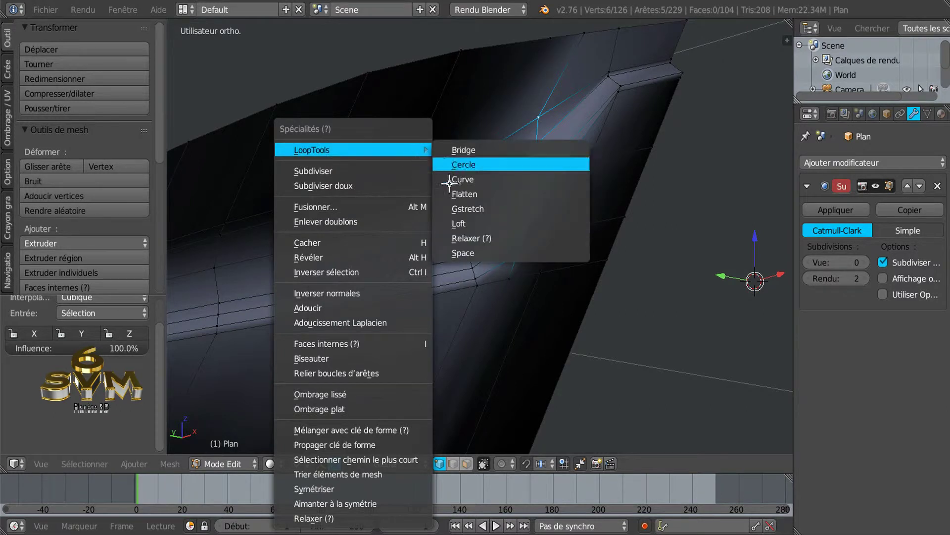
left_click(463, 241)
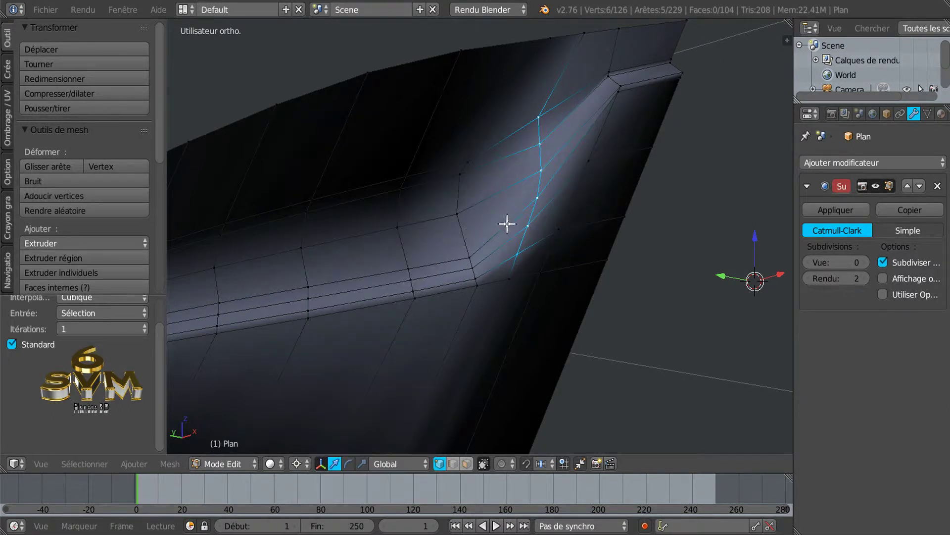
Inspect the smoothed crease bend at subdivision view level 2, and return the level to 0 in Edit Mode
key("Tab")
key("Tab")
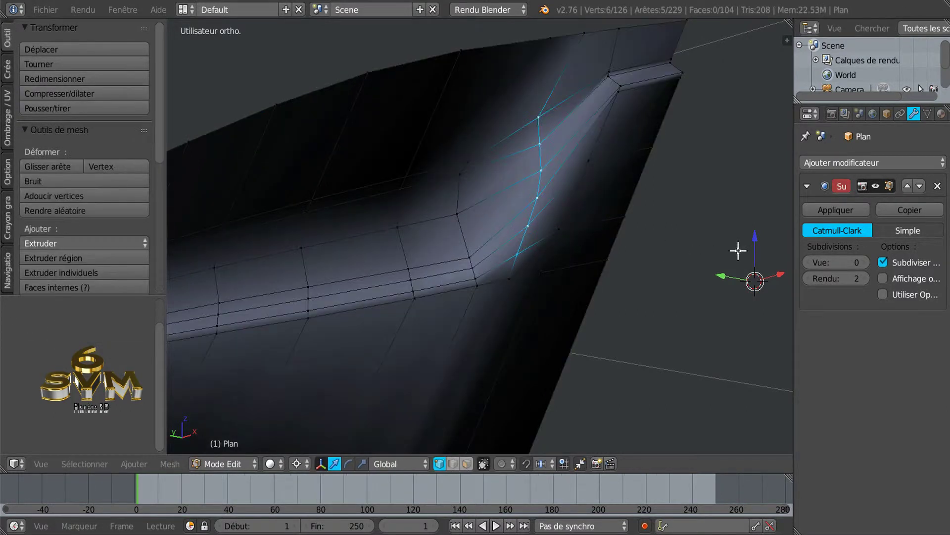
left_click(866, 260)
left_click(866, 260)
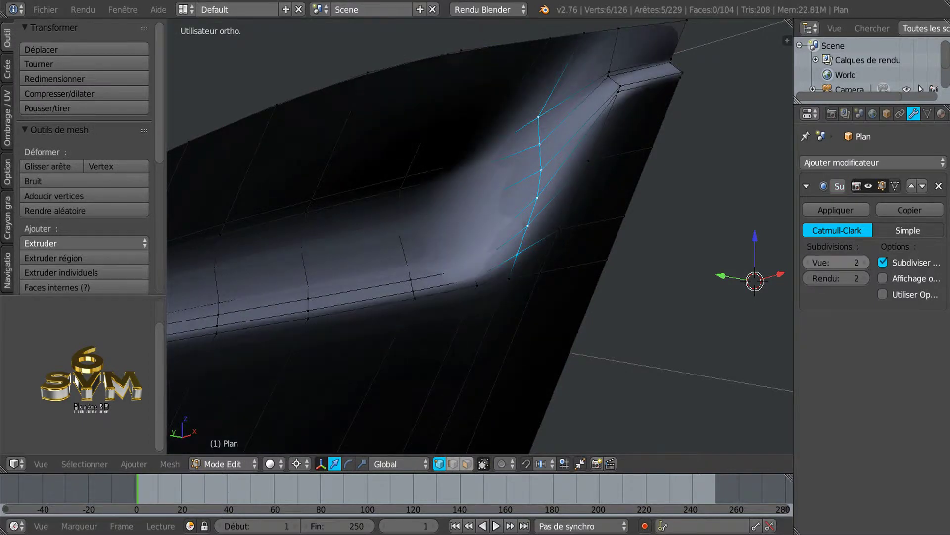
key("Tab")
key("Tab")
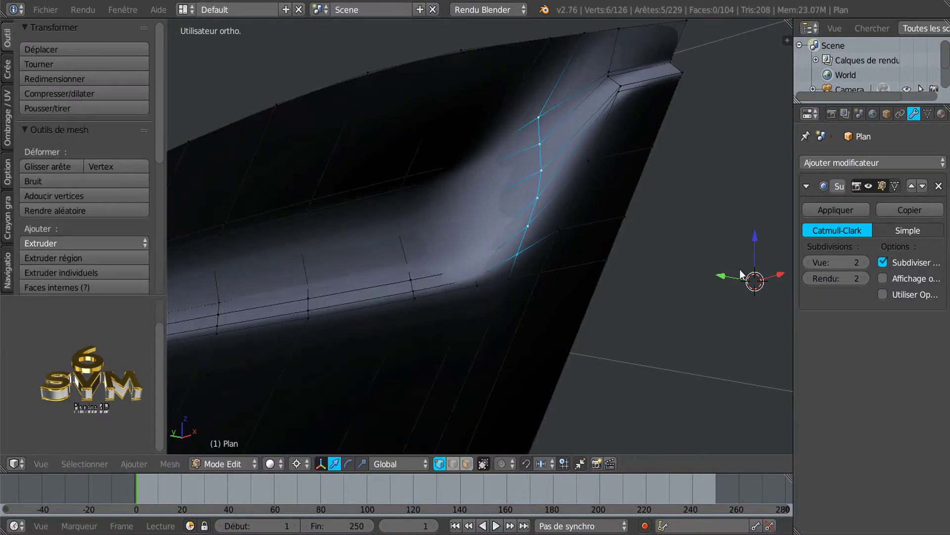
key("Tab")
left_click(809, 263)
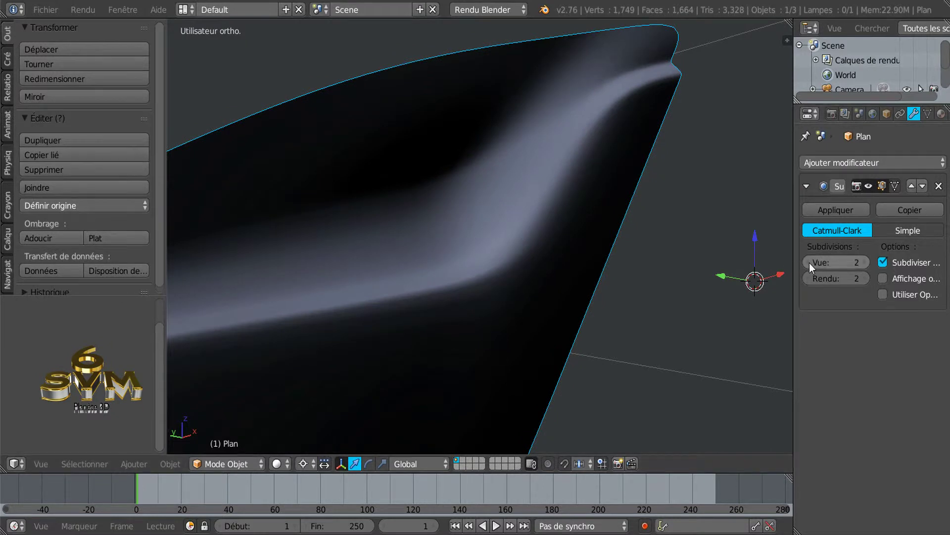
left_click(809, 262)
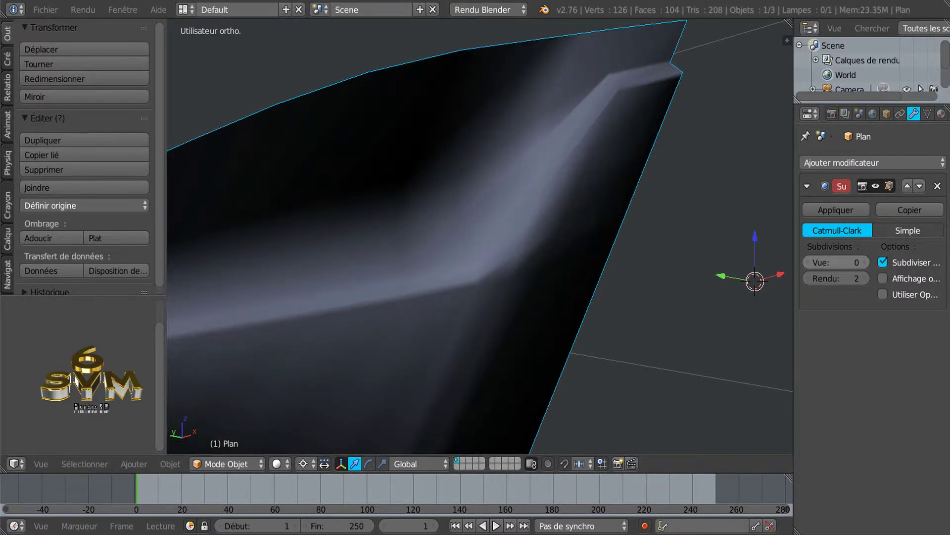
key("Tab")
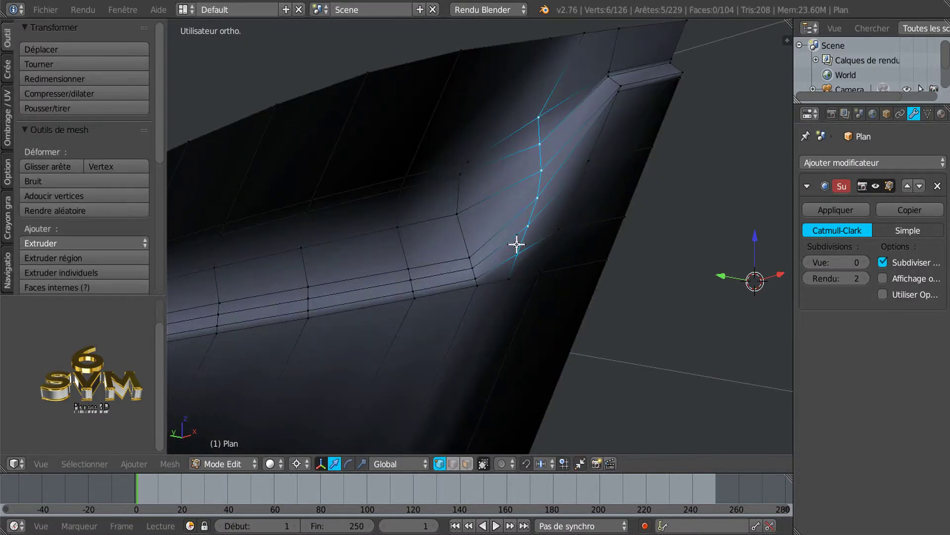
Select the six vertices across the crease at its bend, and apply LoopTools Relax and Space to them
middle_click_drag(516, 244, 520, 240)
right_click(464, 169)
right_click(459, 177, "shift")
right_click(457, 214, "shift")
right_click(475, 259, "shift")
right_click(476, 259, "shift")
right_click(478, 270, "shift")
right_click(479, 278, "shift")
right_click(472, 255, "shift")
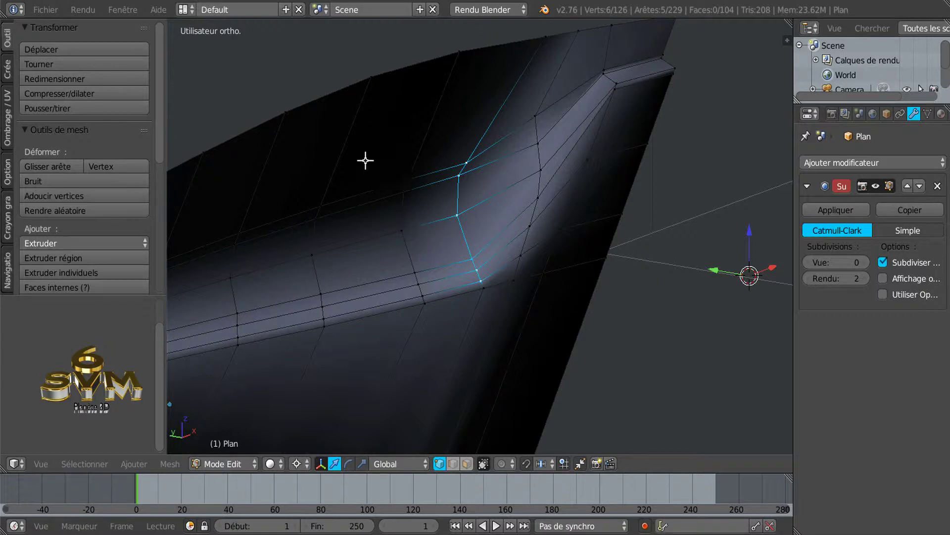
key("w")
mouse_move(291, 82)
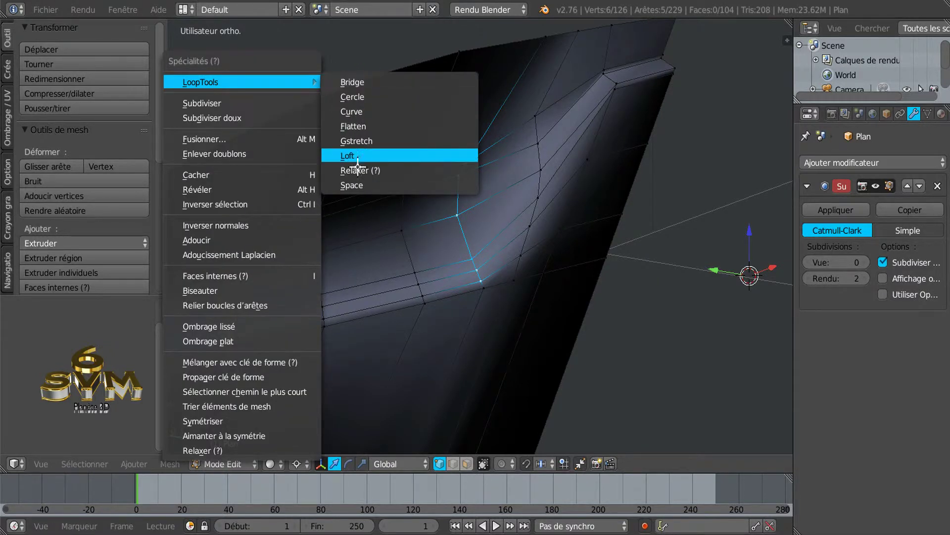
left_click(357, 170)
key("w")
mouse_move(326, 86)
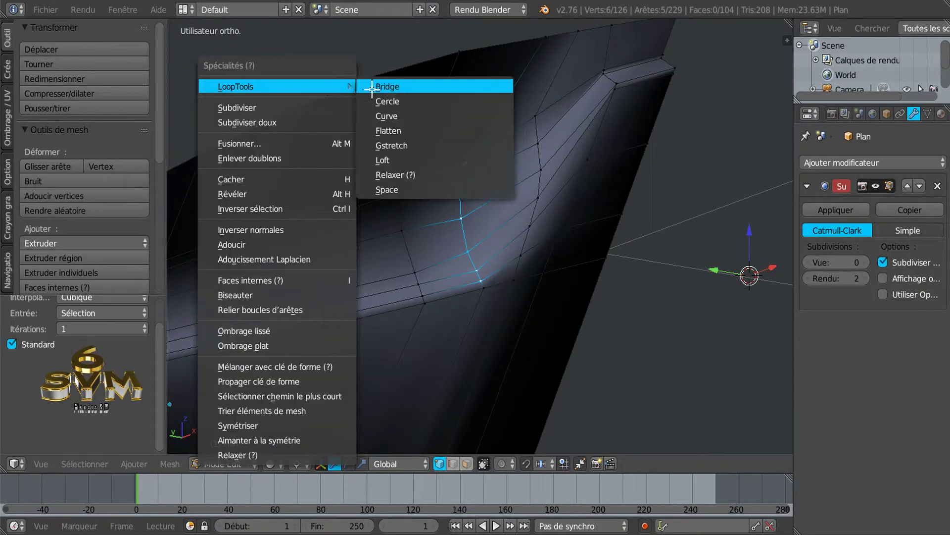
left_click(388, 190)
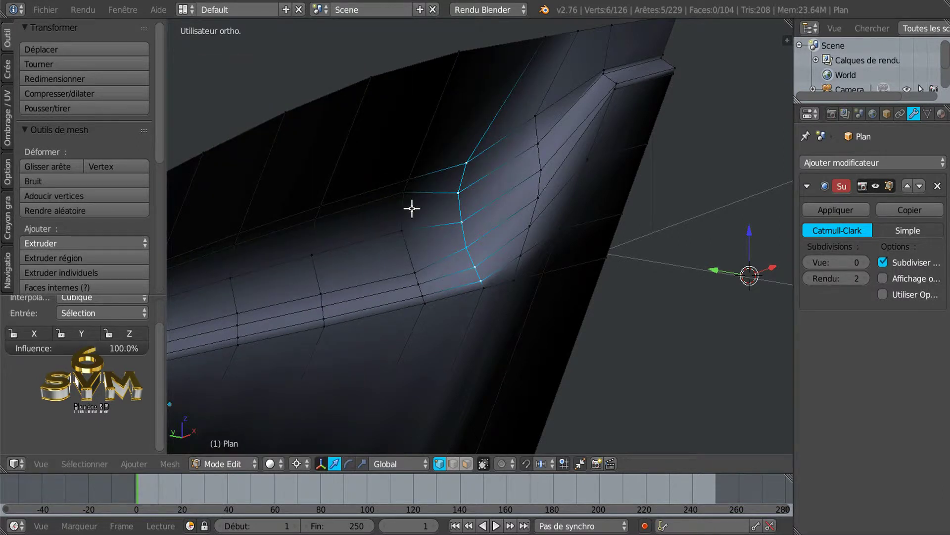
Relax and evenly space the six crease vertices of the first cross edge beyond the bend, away from the tip, with LoopTools
key("a")
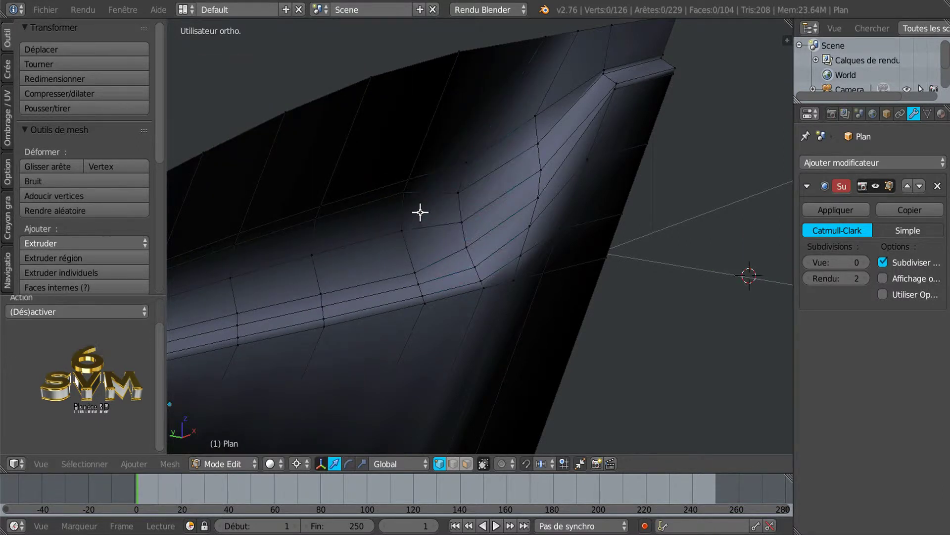
key("c")
left_click_drag(416, 281, 410, 183)
right_click(413, 179)
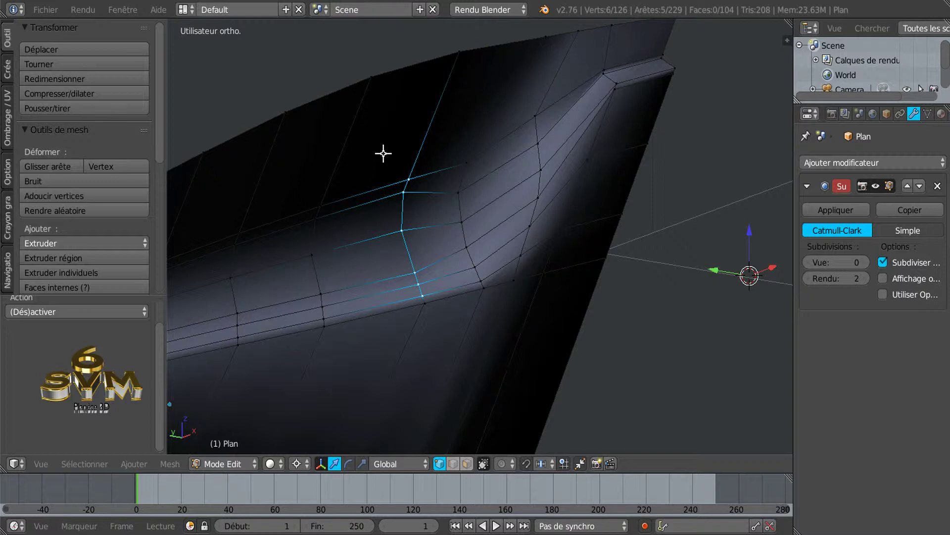
key("w")
mouse_move(369, 142)
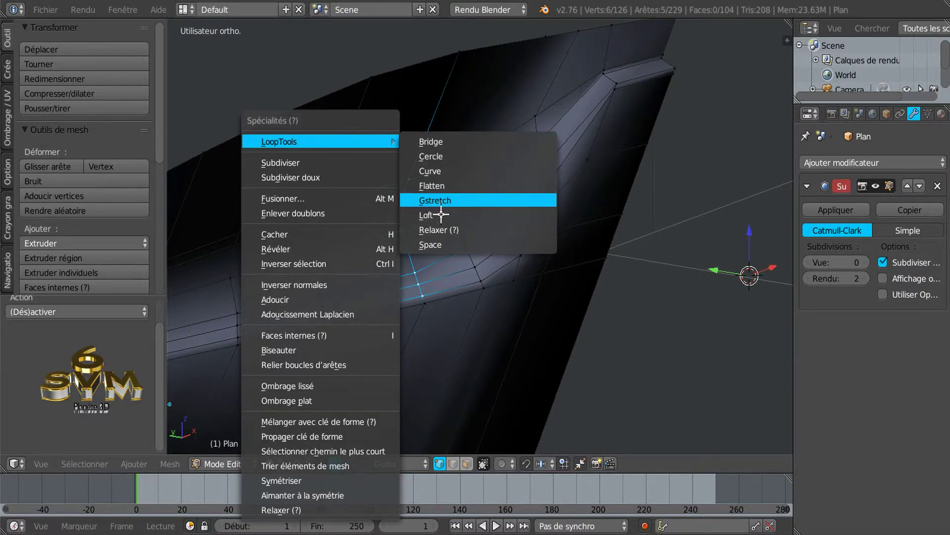
left_click(436, 230)
key("w")
mouse_move(370, 135)
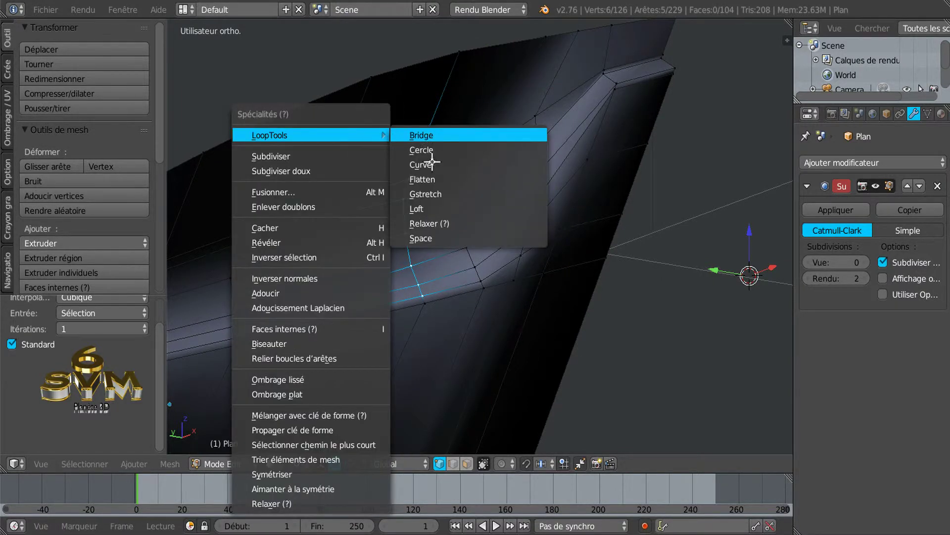
left_click(428, 234)
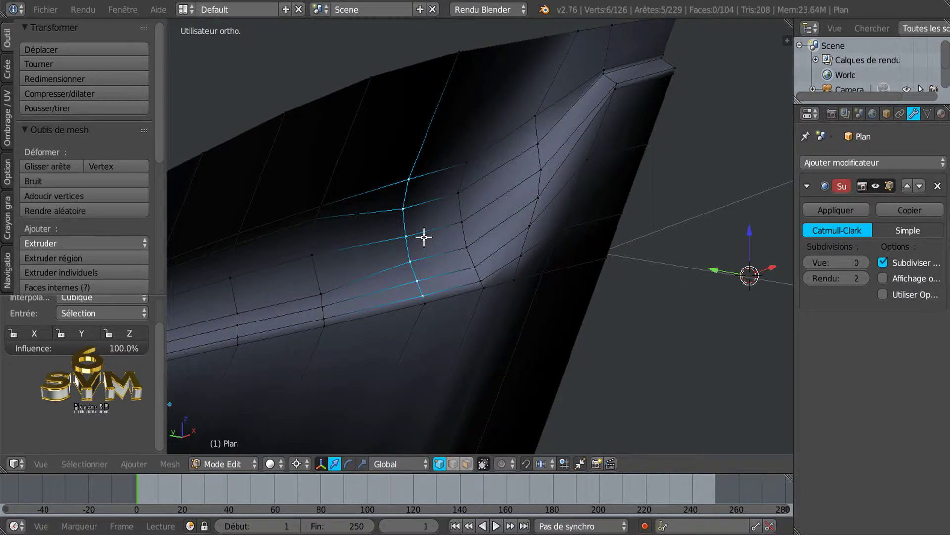
Relax and evenly space the six crease vertices of the second cross edge beyond the bend with LoopTools
key("a")
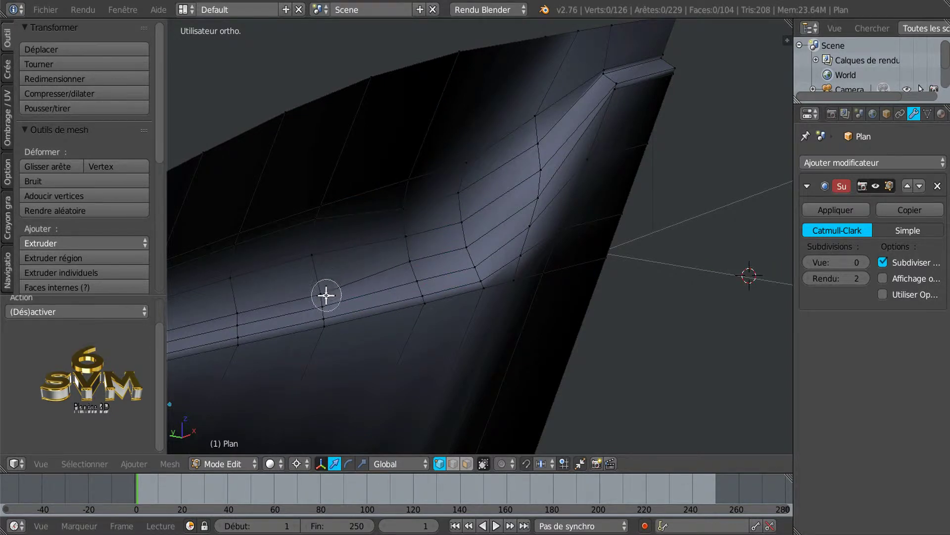
key("c")
mouse_move(321, 305)
left_mouse_down()
mouse_move(320, 198)
mouse_move(342, 194)
left_mouse_up()
right_click(369, 185)
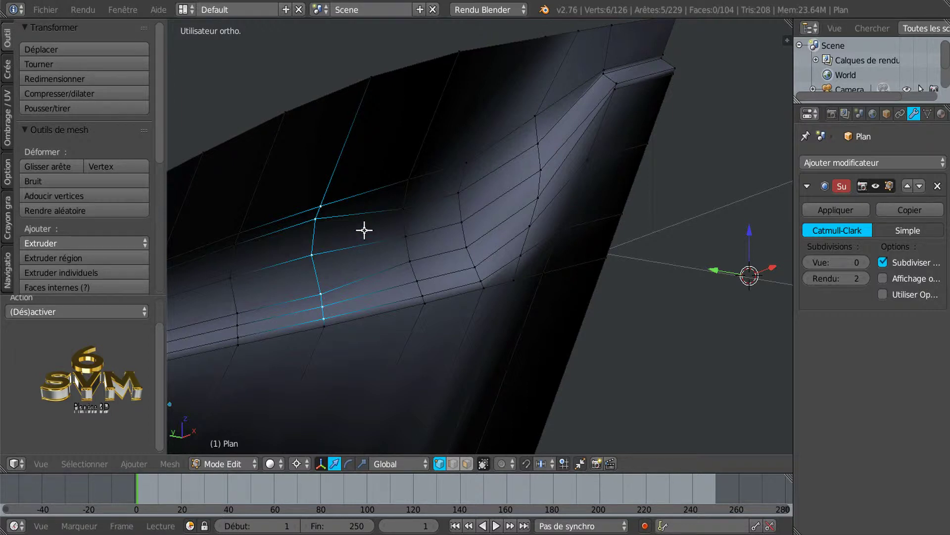
key("w")
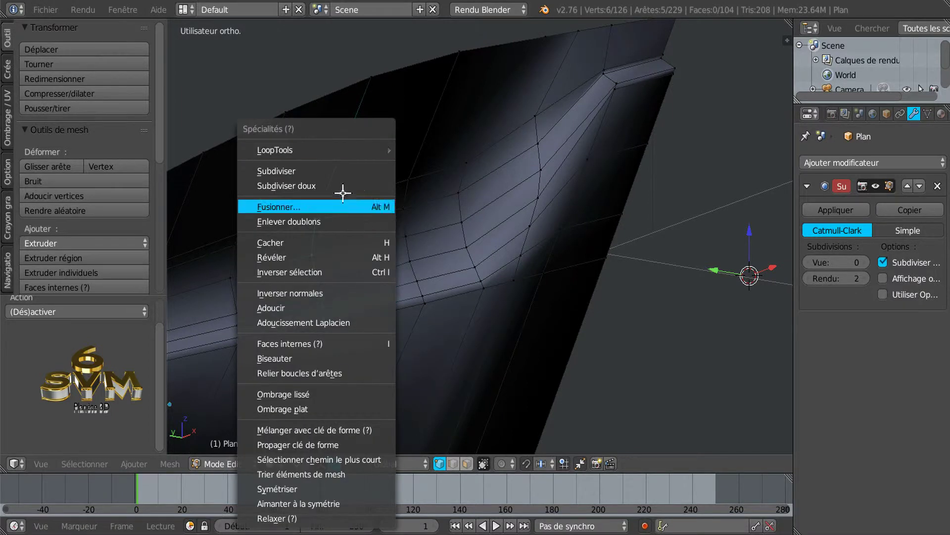
mouse_move(313, 151)
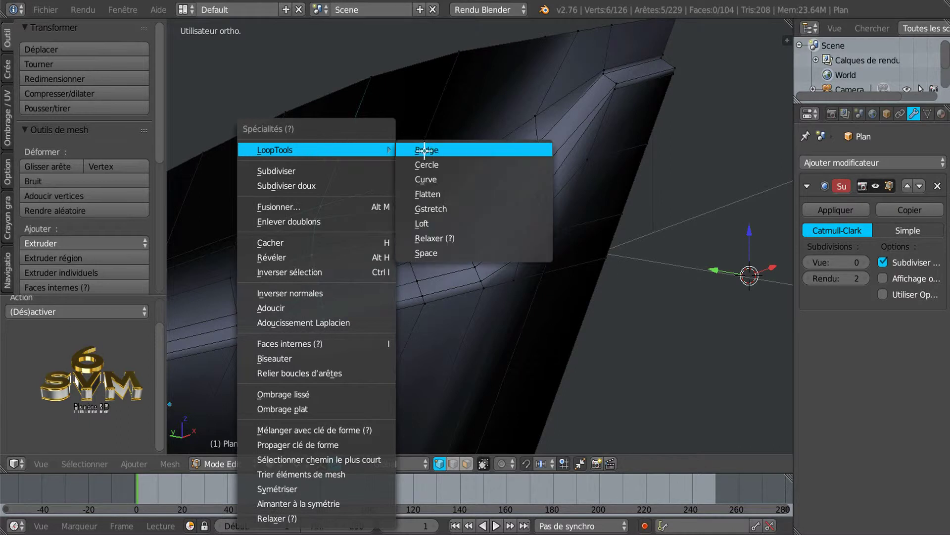
left_click(437, 224)
key("w")
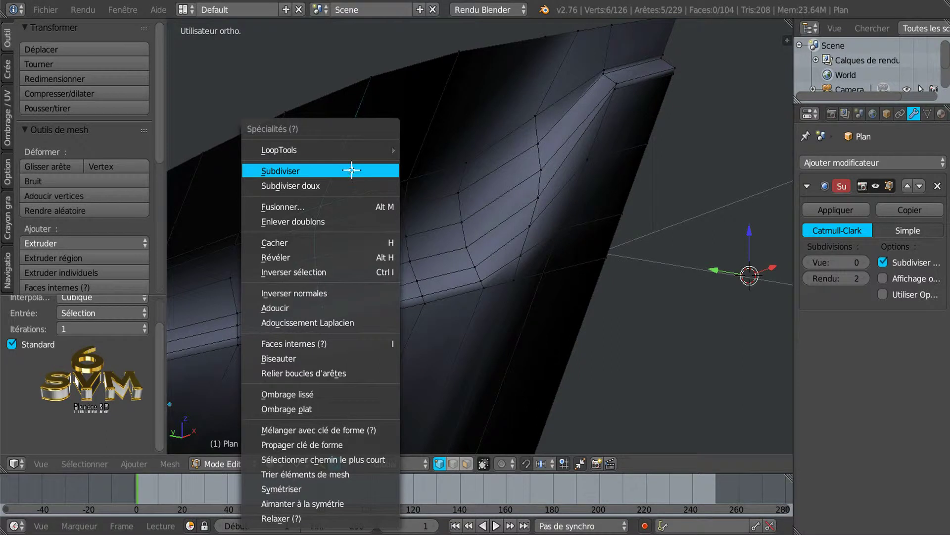
mouse_move(395, 149)
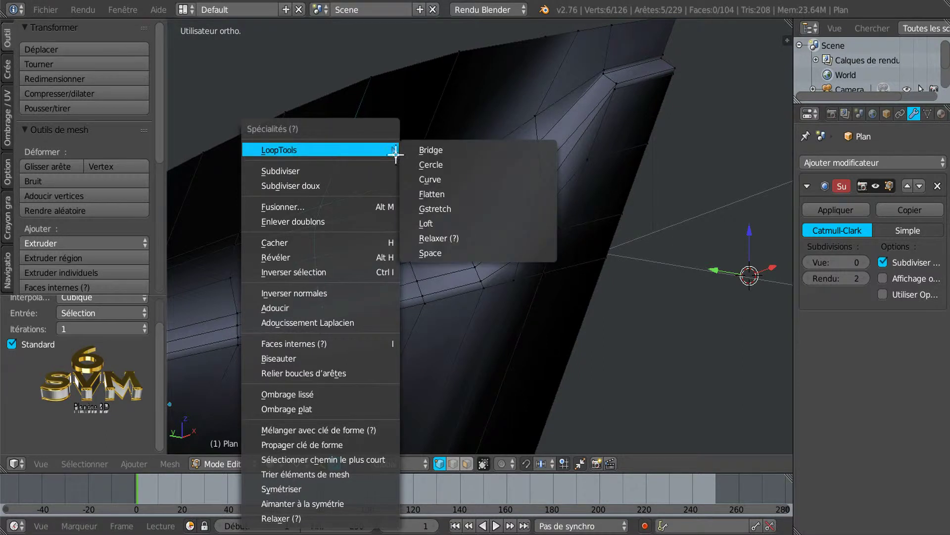
left_click(433, 252)
middle_click_drag(343, 284, 476, 252, "shift")
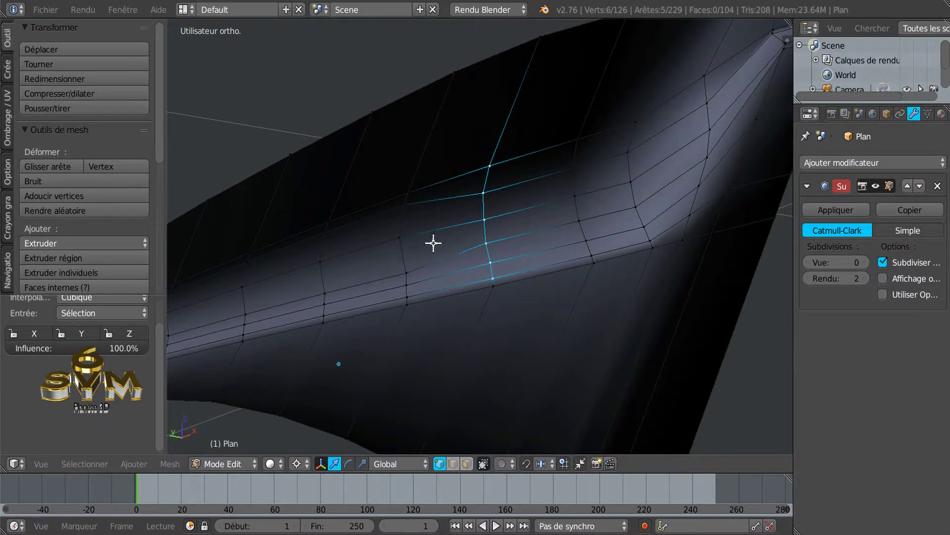
Relax and evenly space the six crease vertices of the third cross edge beyond the bend with LoopTools
key("a")
key("c")
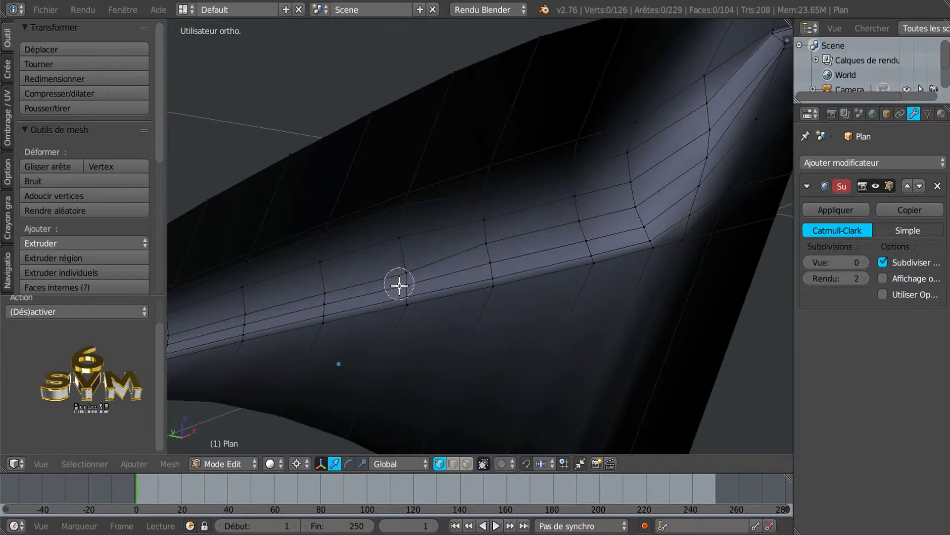
left_click_drag(403, 284, 409, 189)
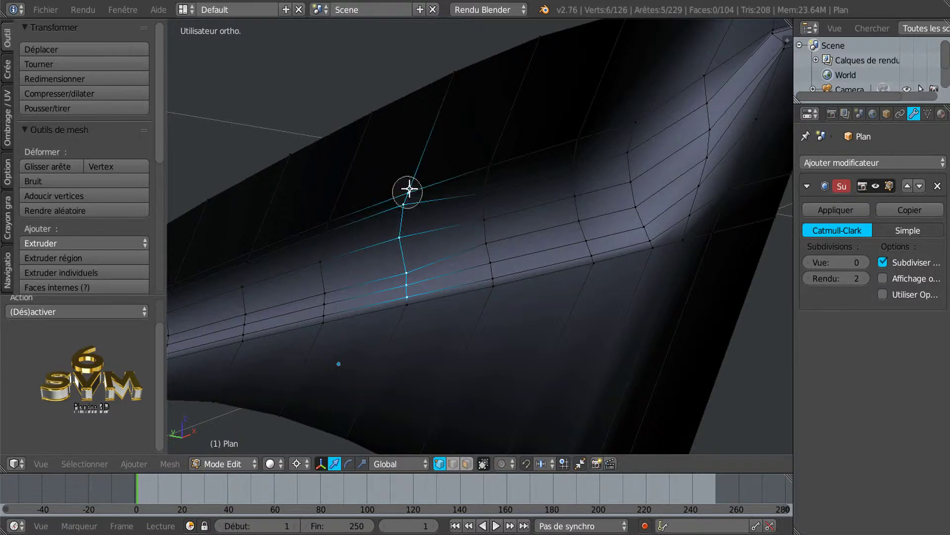
right_click(444, 217)
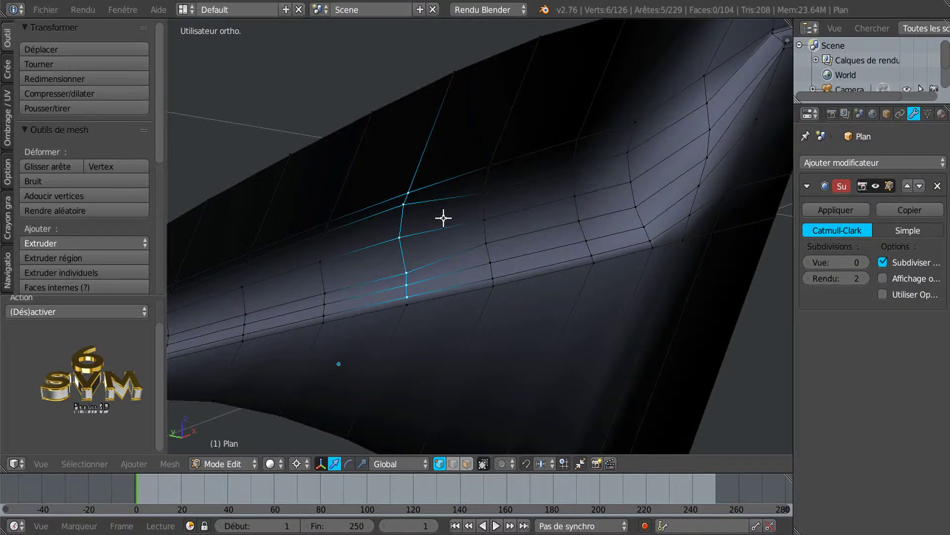
key("w")
mouse_move(379, 151)
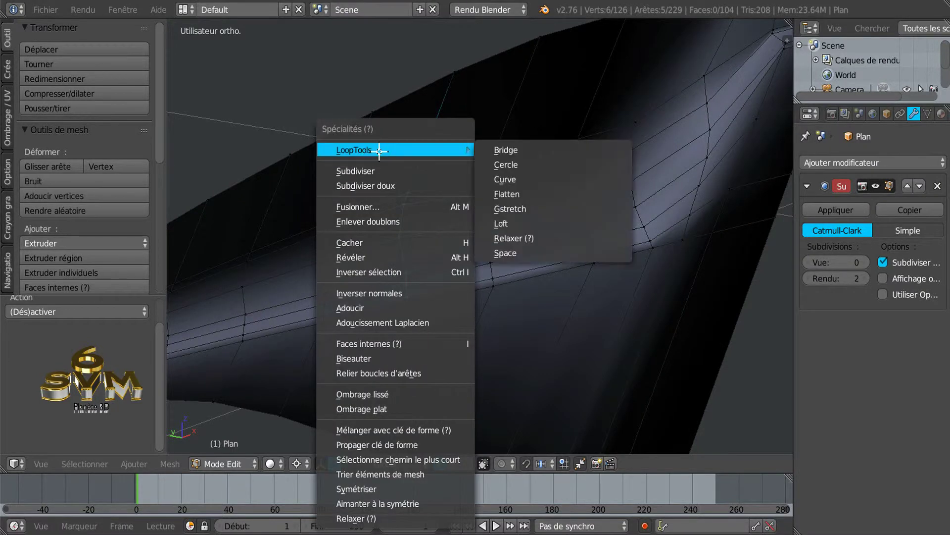
left_click(511, 237)
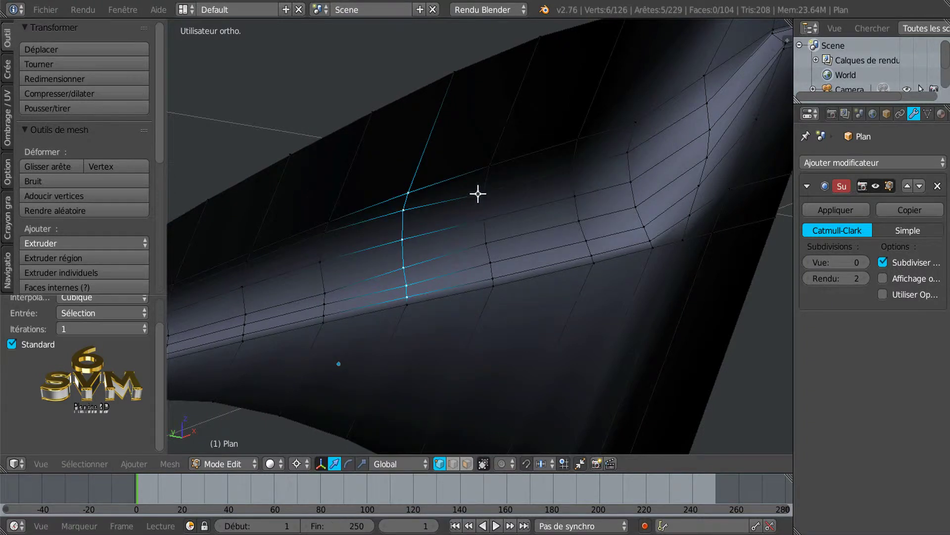
key("w")
mouse_move(471, 145)
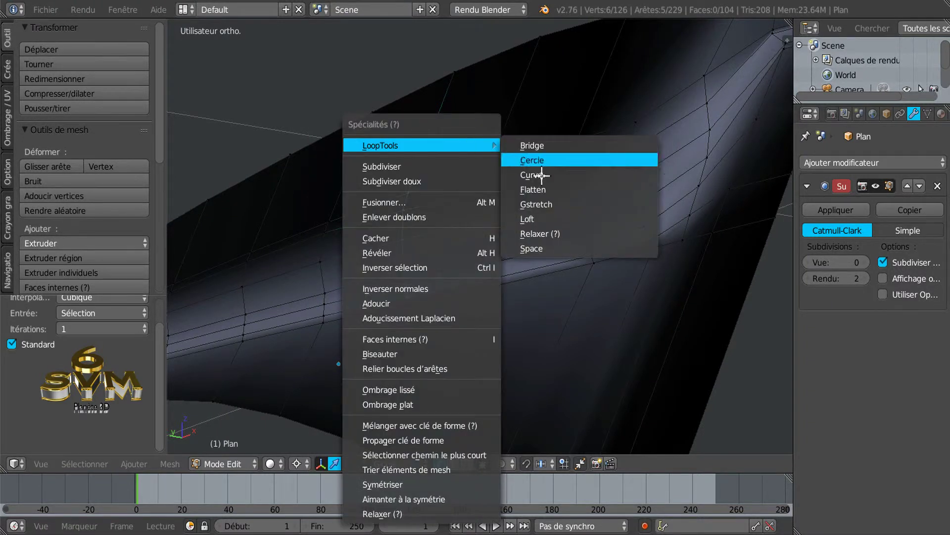
left_click(542, 245)
Apply LoopTools Relax and Space to the six crease vertices of the fourth cross edge beyond the bend
middle_click_drag(454, 288, 484, 243, "shift")
key("a")
key("c")
left_click_drag(371, 252, 380, 178)
right_click(381, 178)
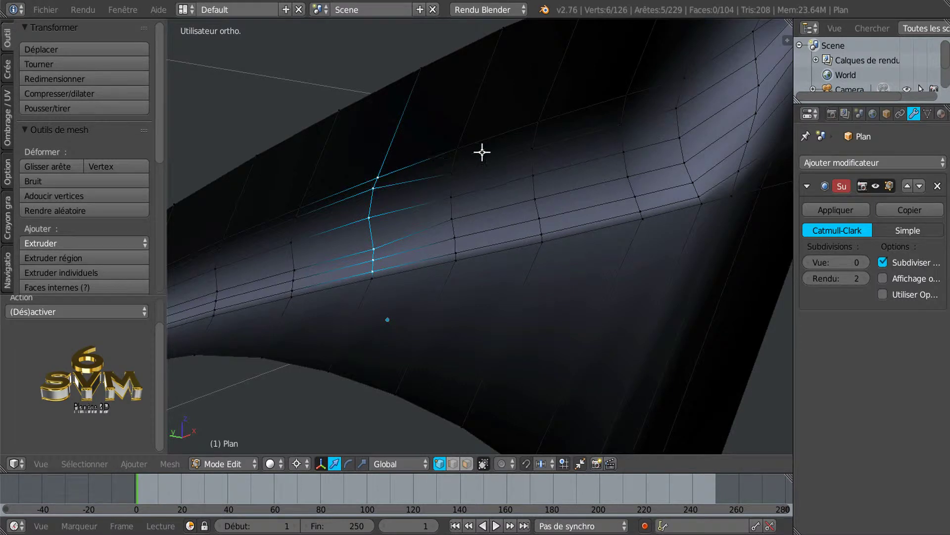
key("w")
mouse_move(503, 147)
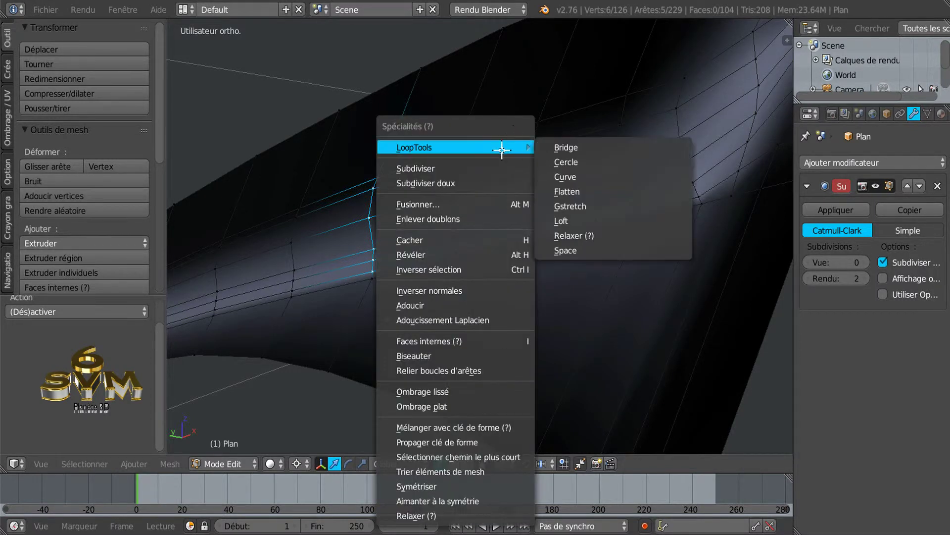
left_click(581, 235)
key("w")
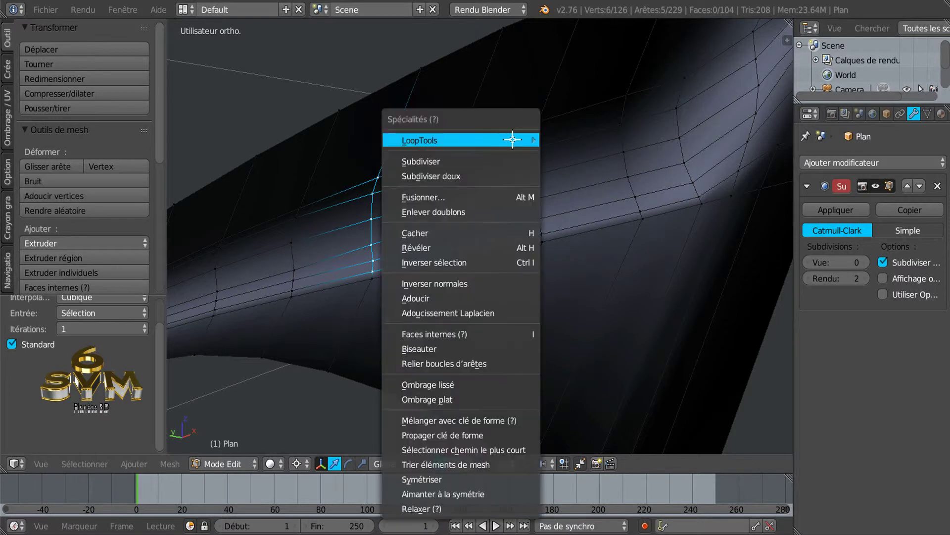
left_click(581, 242)
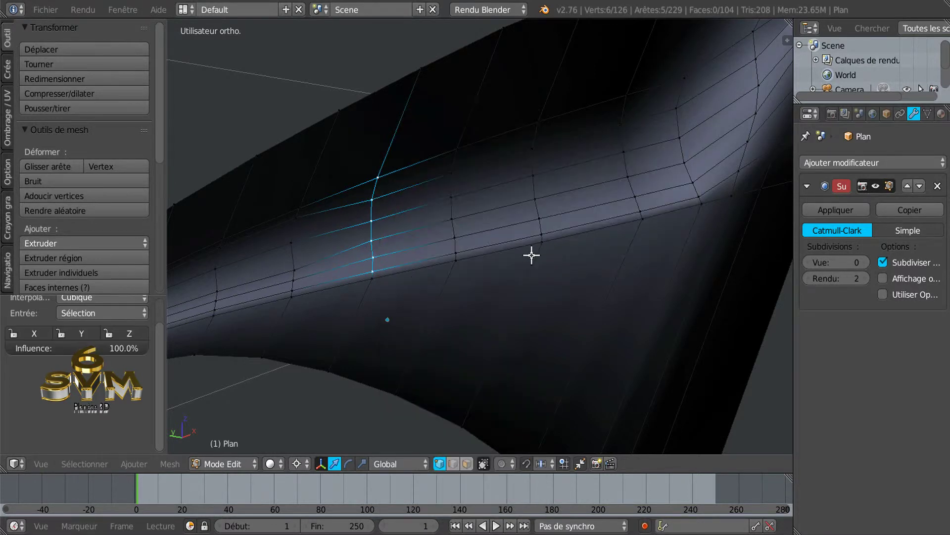
Select the six crease vertices of the fifth cross edge beyond the bend, and relax and space them with LoopTools
middle_click_drag(400, 277, 482, 272, "shift")
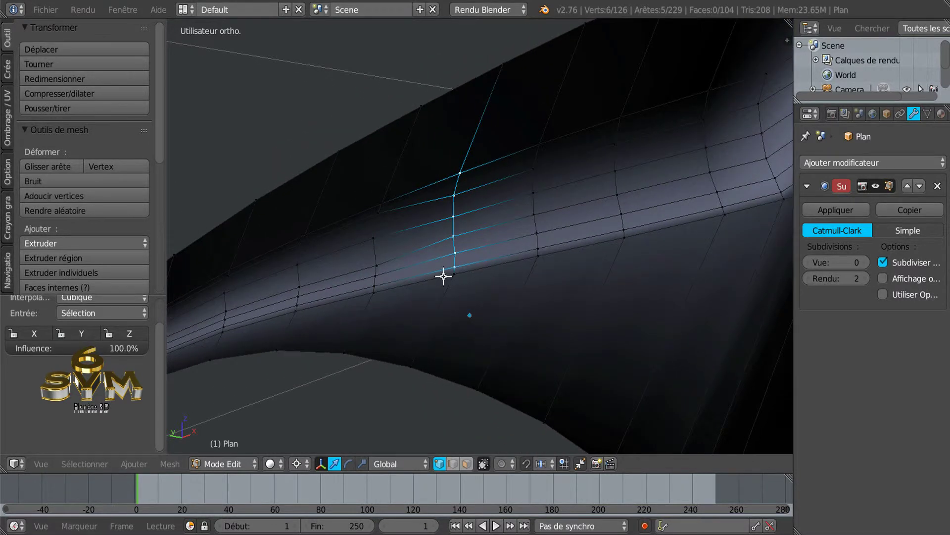
key("a")
key("c")
left_click(373, 272)
left_click_drag(373, 271, 386, 201)
right_click(405, 200)
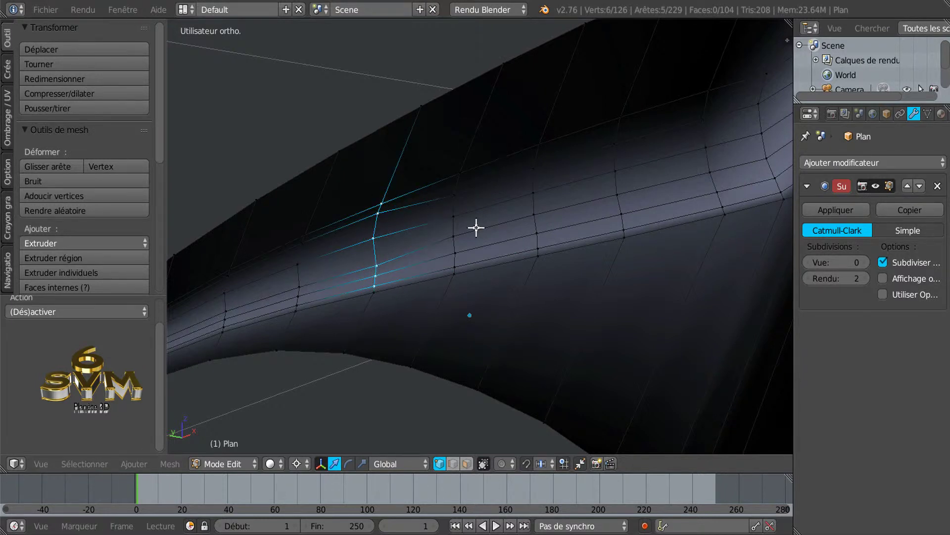
key("w")
mouse_move(467, 150)
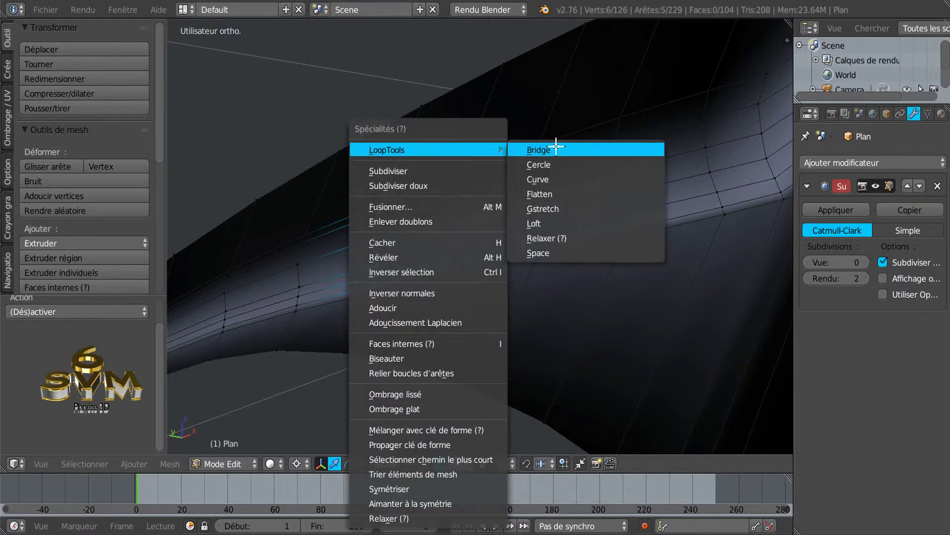
left_click(558, 238)
key("w")
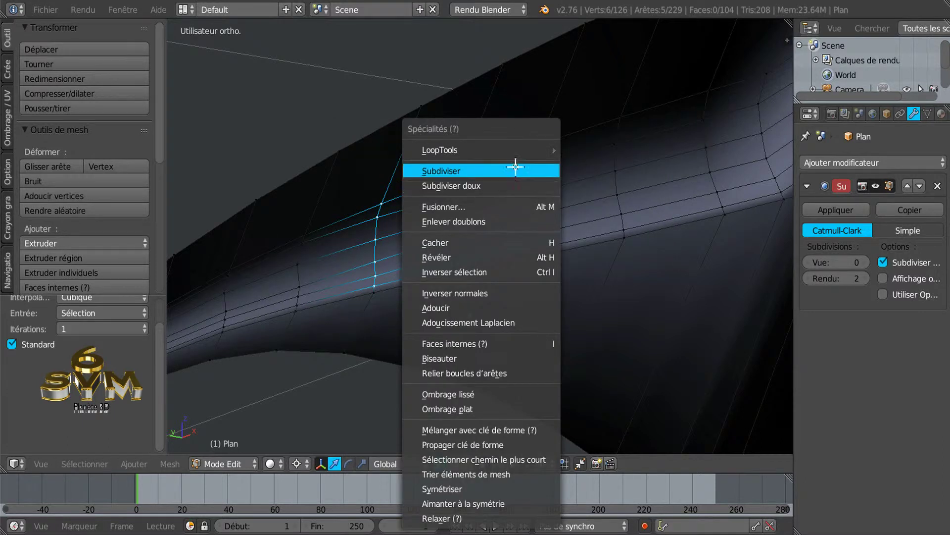
mouse_move(512, 151)
left_click(598, 253)
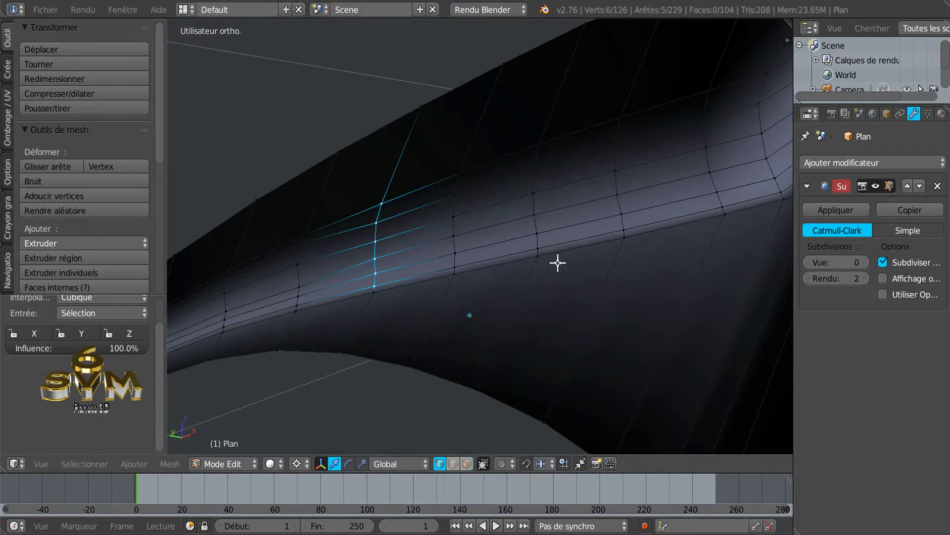
Relax and evenly space the six crease vertices of the sixth cross edge beyond the bend with LoopTools
middle_click_drag(493, 287, 551, 261)
key("a")
key("c")
left_click_drag(397, 237, 406, 190)
right_click(409, 189)
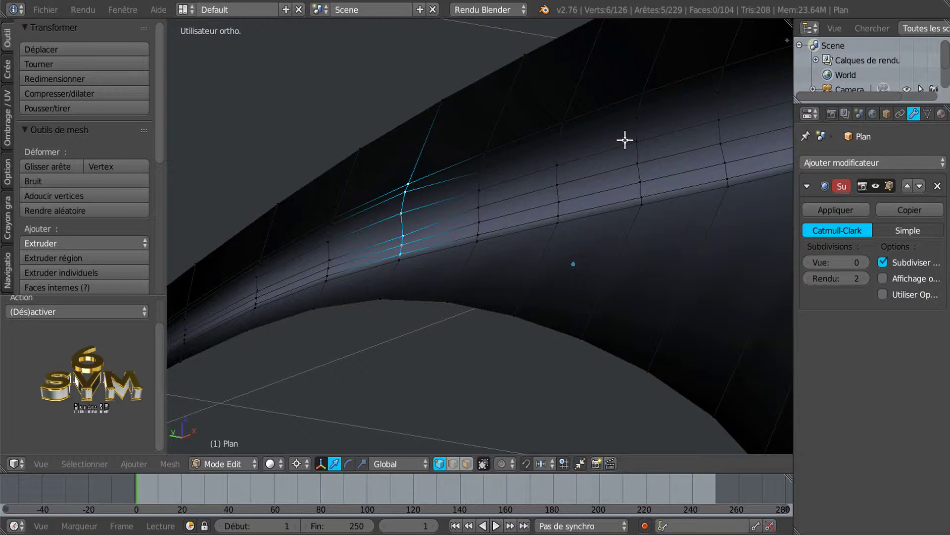
key("w")
mouse_move(626, 139)
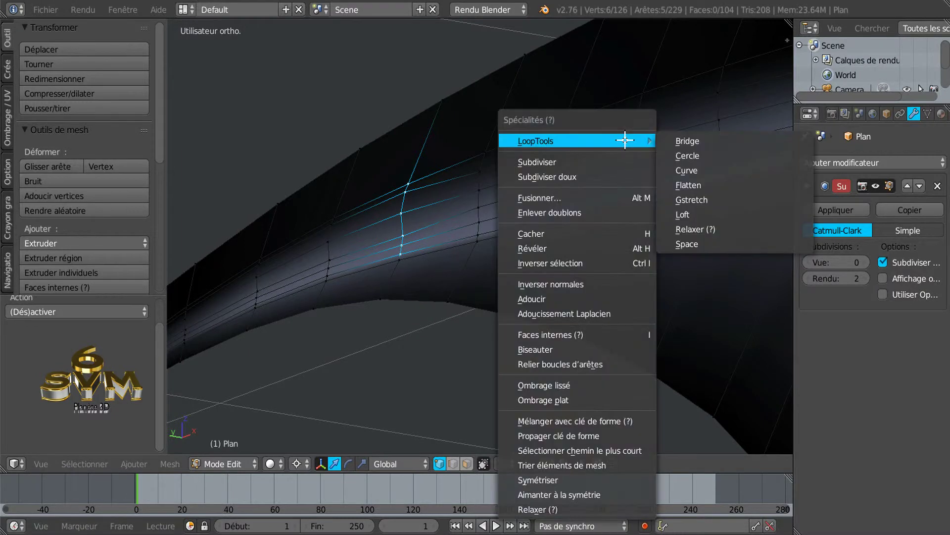
left_click(693, 229)
key("w")
mouse_move(599, 131)
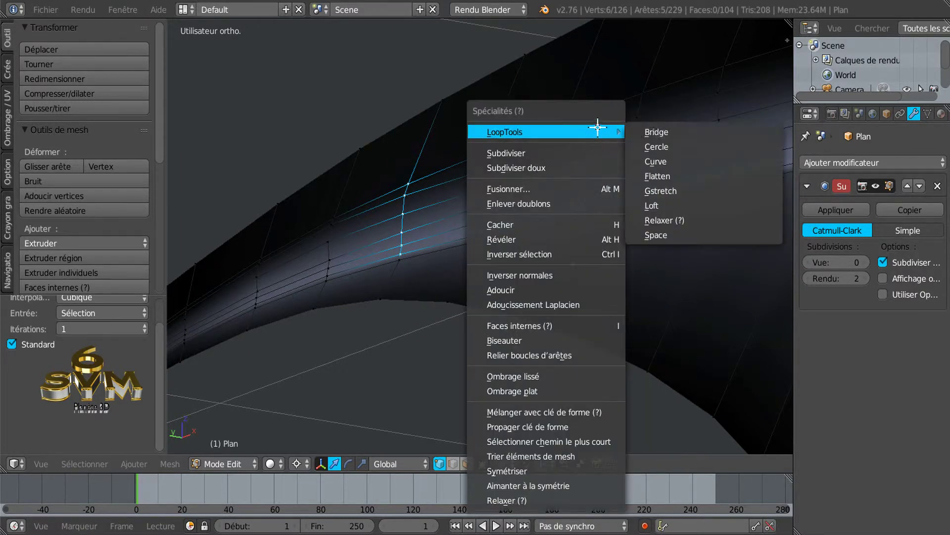
left_click(696, 233)
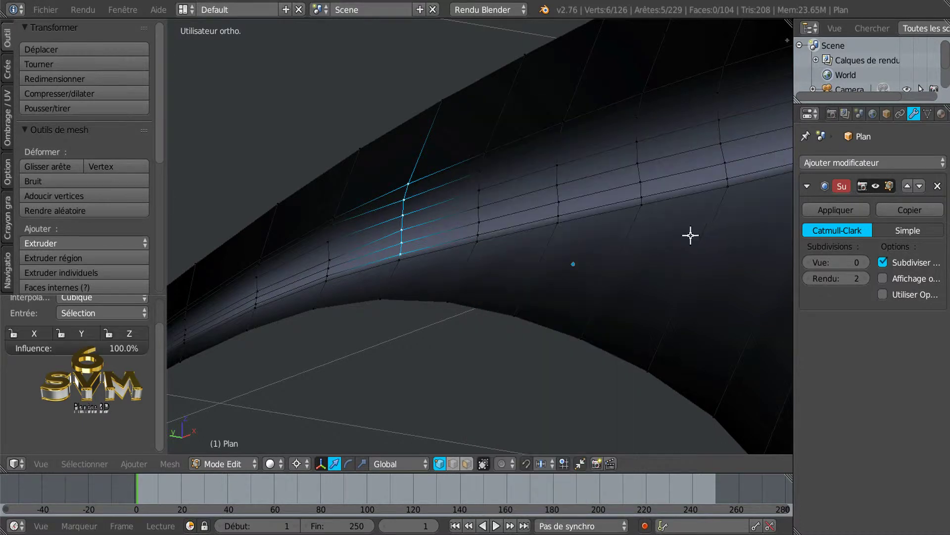
Apply LoopTools Relax and Space to the crease vertices of the seventh cross edge, three edges before the panel's narrow open end
middle_click_drag(498, 257, 649, 248, "shift")
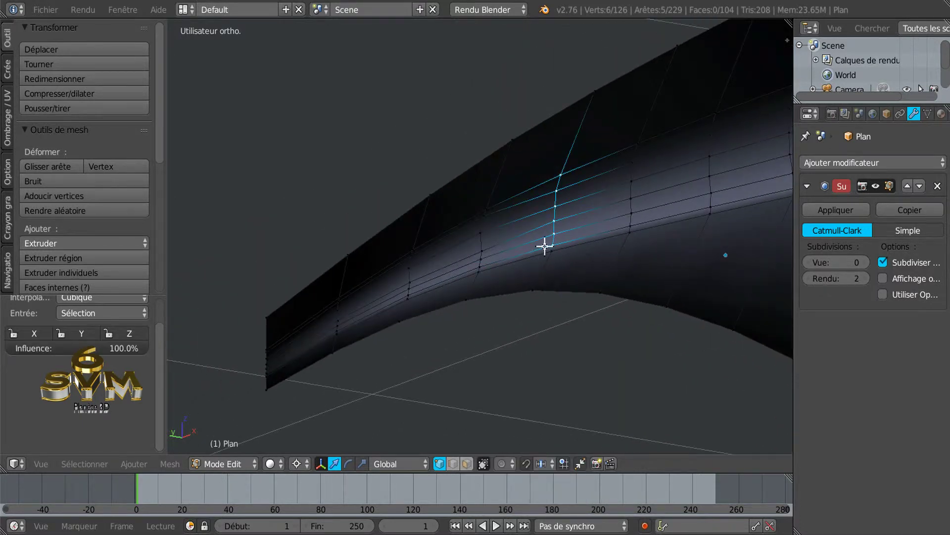
middle_click_drag(545, 246, 534, 231)
key("a")
key("c")
left_click_drag(463, 234, 477, 198)
right_click(501, 191)
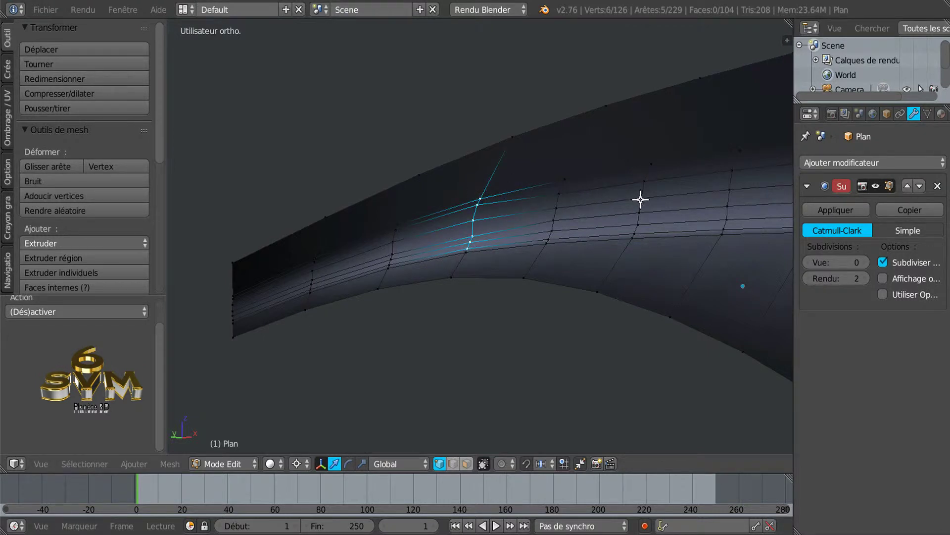
key("w")
mouse_move(663, 148)
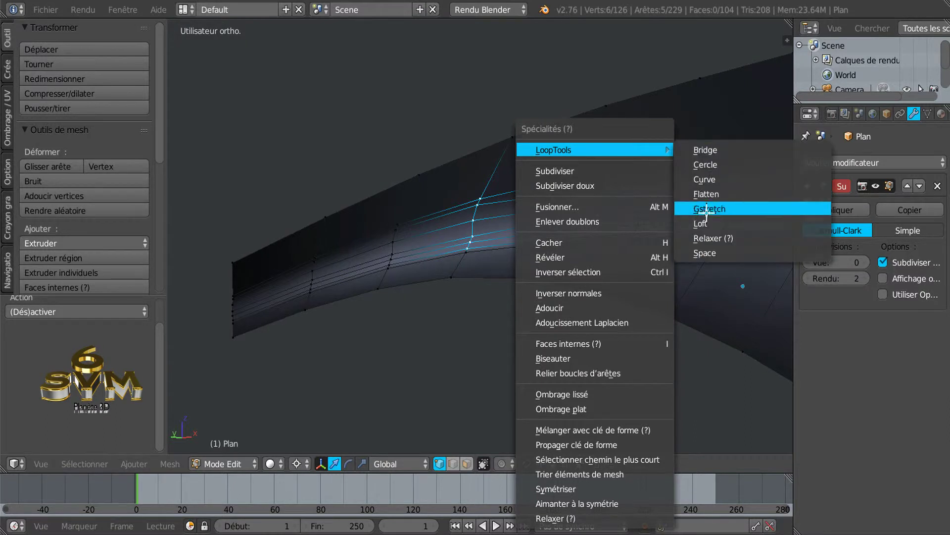
left_click(705, 238)
key("w")
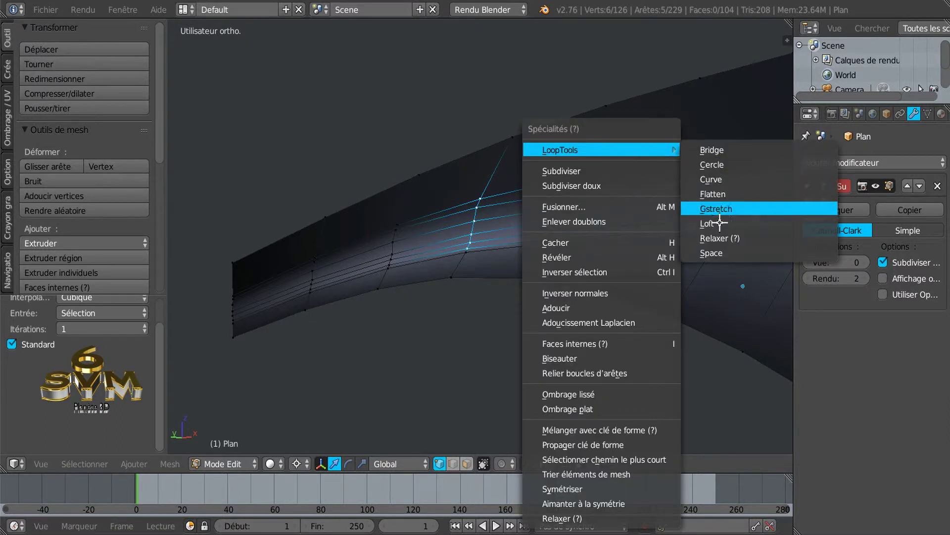
left_click(714, 252)
Relax and evenly space the crease vertices of the eighth cross edge, two edges before the panel's narrow open end, with LoopTools
key("a")
key("c")
left_click_drag(388, 251, 396, 223)
right_click(397, 223)
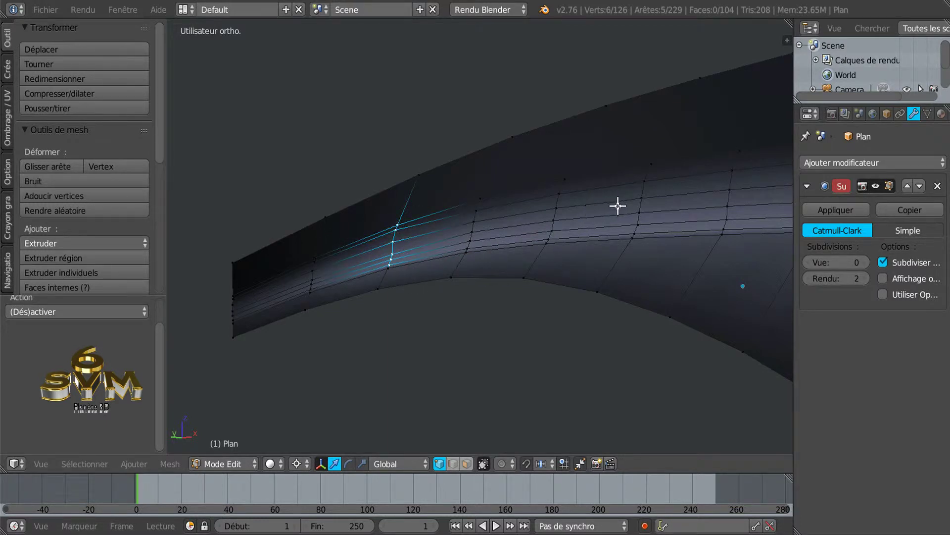
key("w")
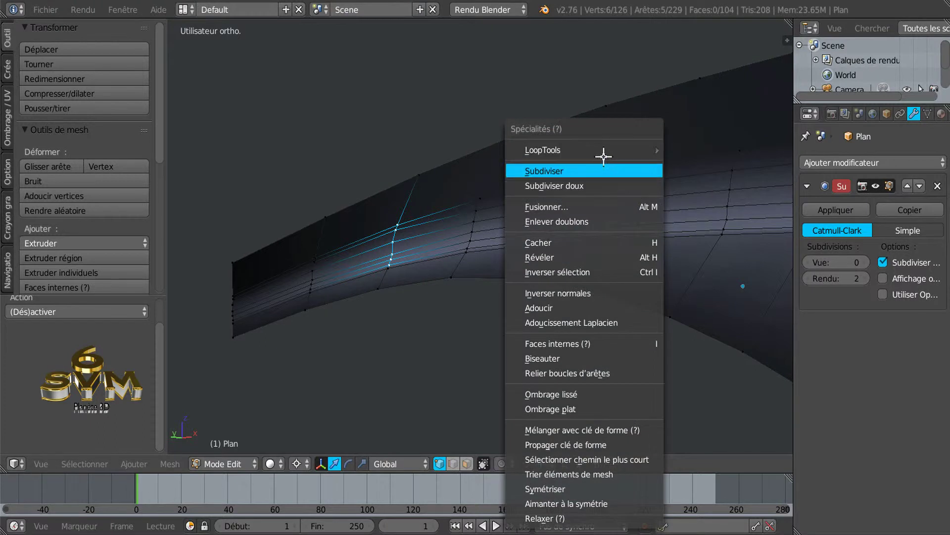
mouse_move(643, 149)
left_click(698, 238)
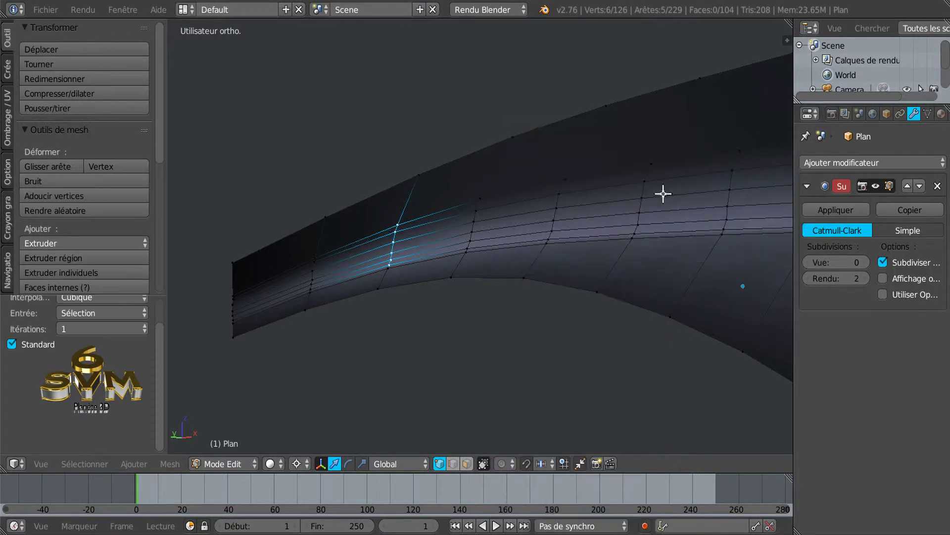
key("w")
mouse_move(602, 128)
left_click(688, 232)
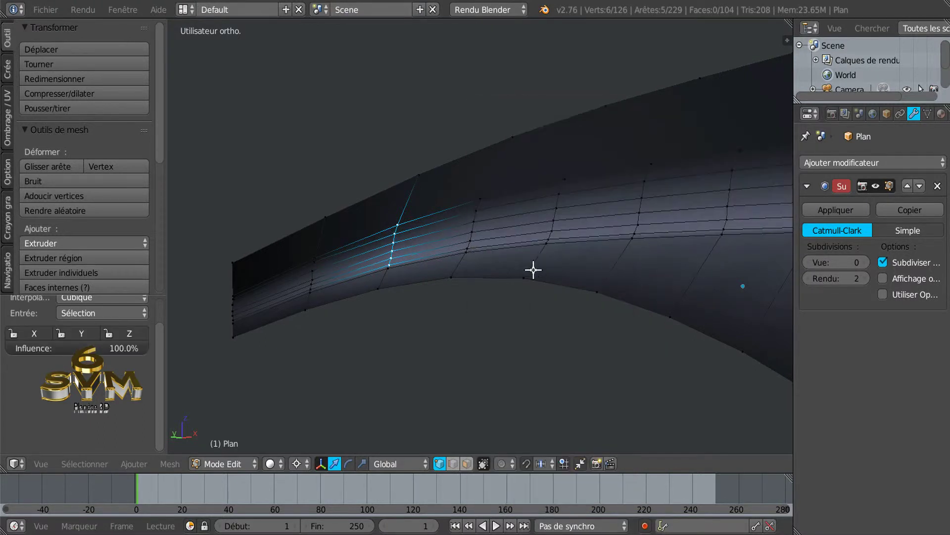
Relax and evenly space the crease vertices of the last inner cross edge before the panel's narrow open end with LoopTools
middle_click_drag(467, 292, 552, 292, "shift")
scroll(551, 293, "up", 1)
middle_click_drag(443, 287, 444, 273)
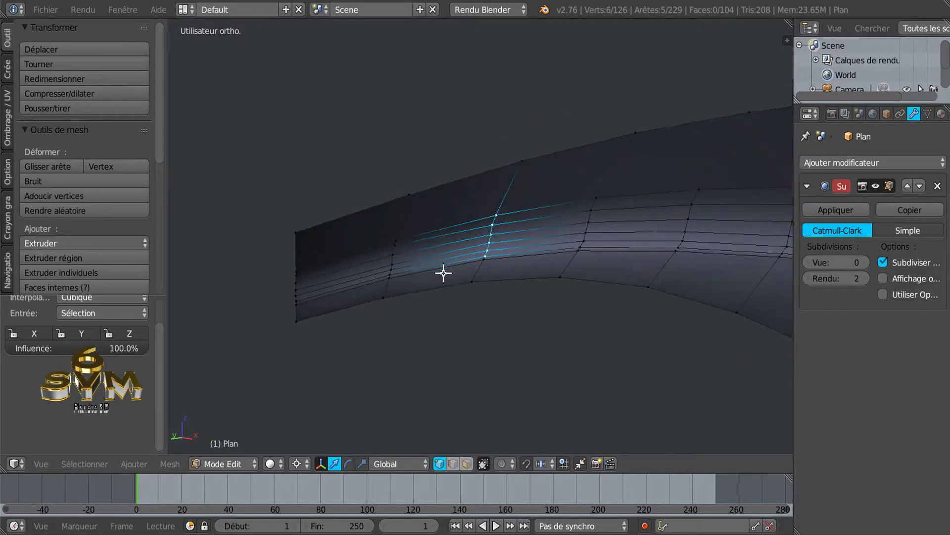
scroll(391, 279, "up", 2)
key("a")
key("c")
left_click_drag(386, 257, 420, 217)
key("Escape")
key("w")
mouse_move(446, 154)
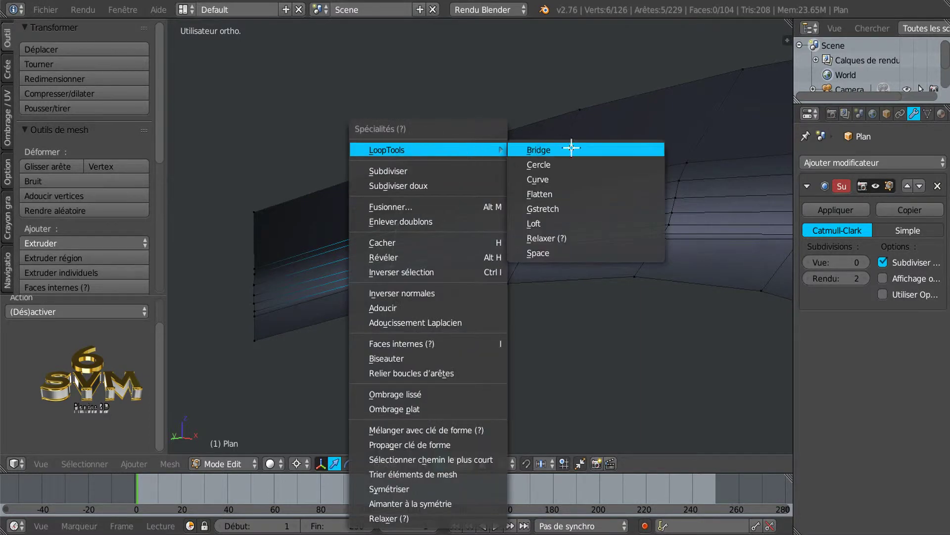
left_click(560, 244)
key("w")
mouse_move(539, 140)
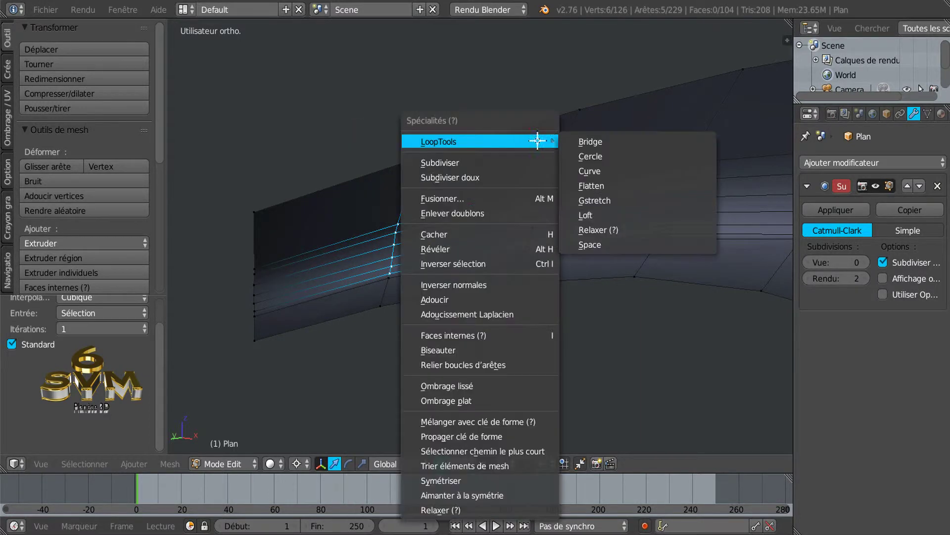
left_click(610, 244)
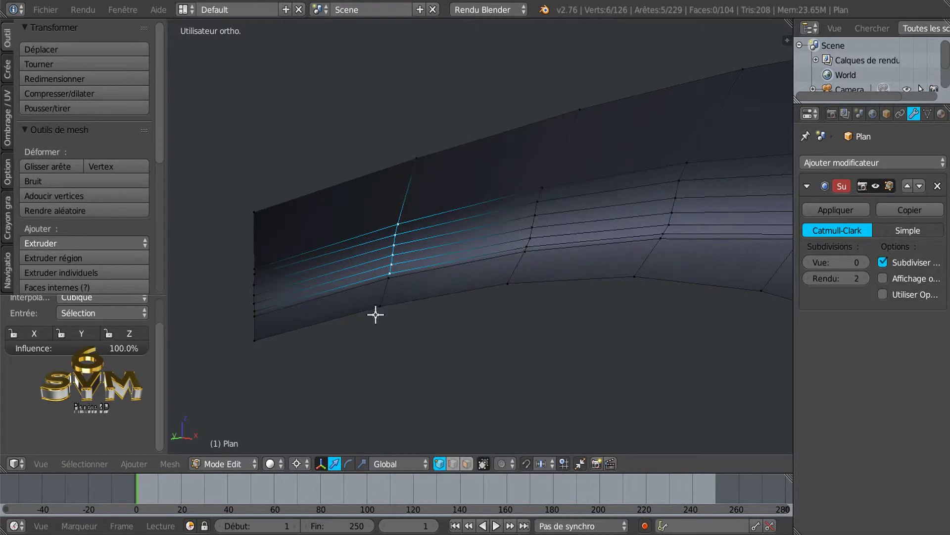
Select the six crease vertices on the border edge of the panel's narrow open end, and apply LoopTools Relax and Space
key("a")
key("c")
left_click_drag(258, 295, 257, 265)
key("Escape")
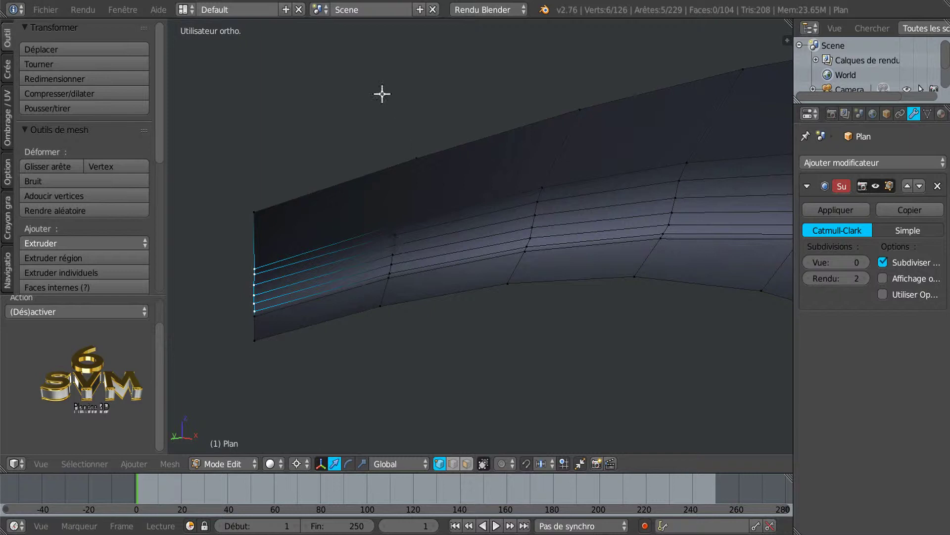
key("w")
mouse_move(425, 91)
left_click(492, 182)
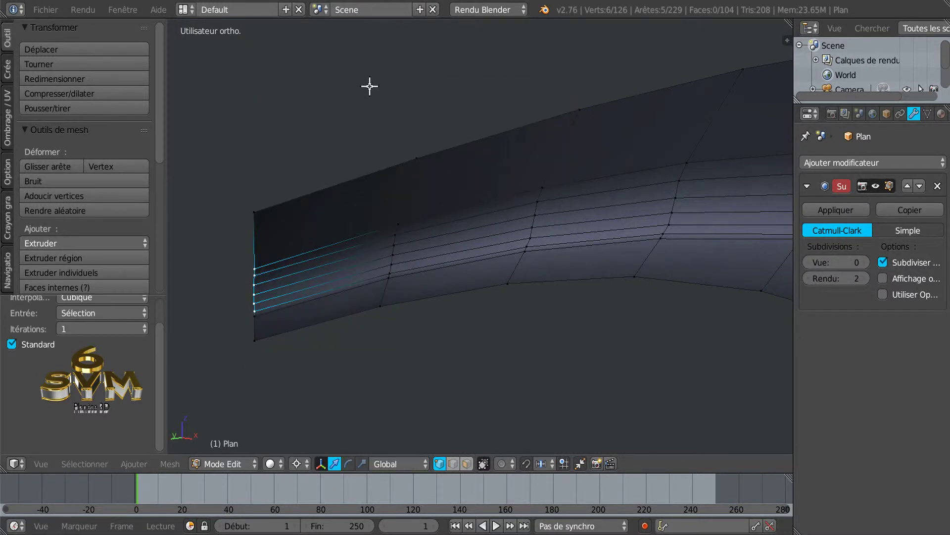
key("w")
mouse_move(369, 86)
left_click(458, 189)
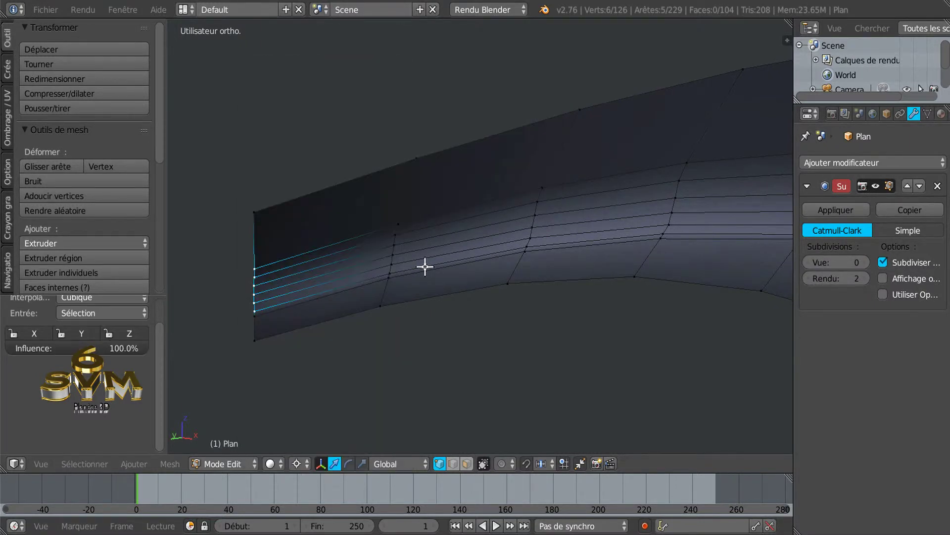
scroll(425, 266, "down", 1)
middle_click_drag(408, 272, 441, 280)
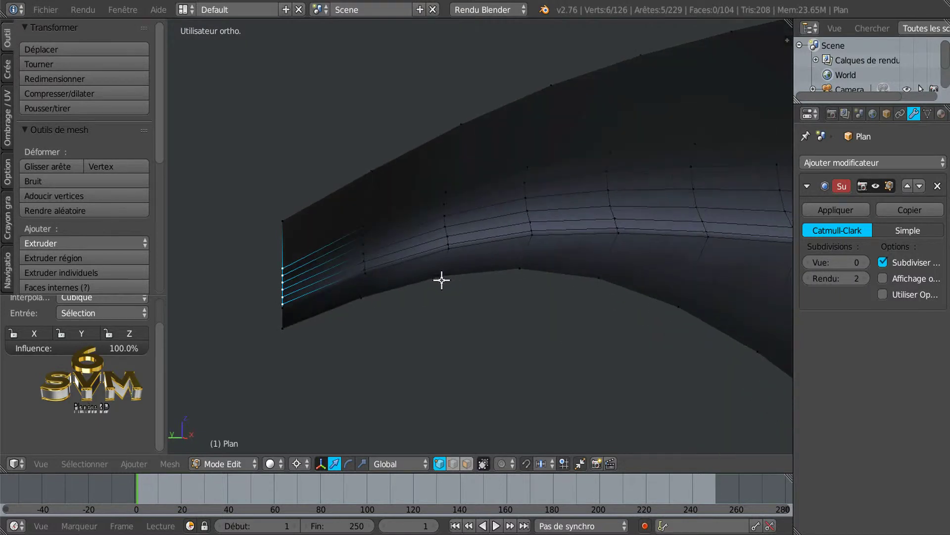
Select the three vertices at the crease's bend near the wide end on the uppermost lengthwise crease line, and apply LoopTools Relax
middle_click_drag(538, 278, 422, 275)
middle_click_drag(653, 259, 572, 289)
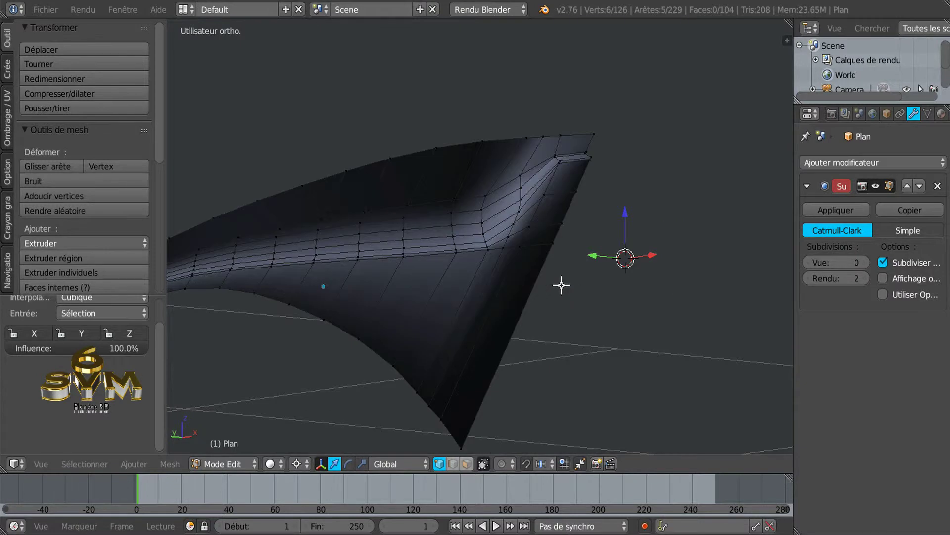
scroll(547, 285, "up", 3)
middle_click_drag(525, 229, 495, 301, "shift")
scroll(484, 304, "up", 2)
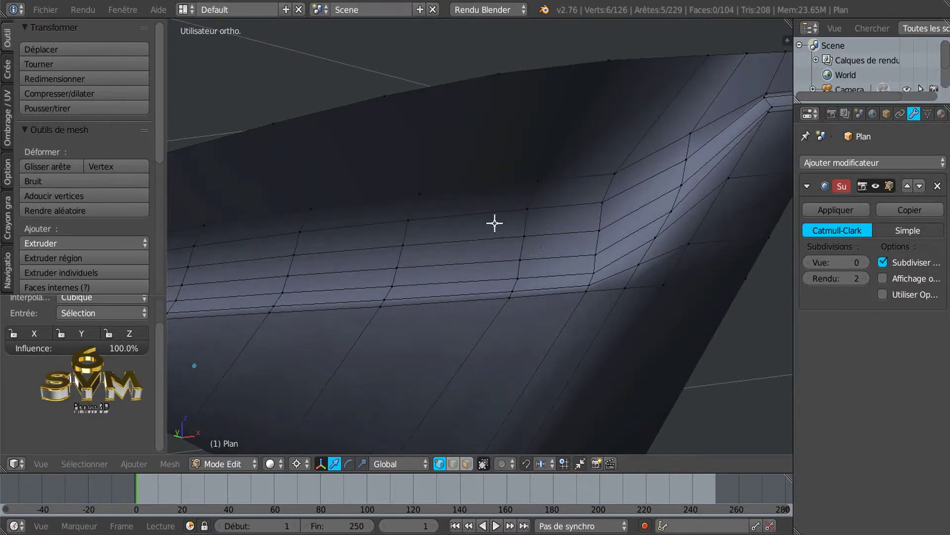
middle_click_drag(649, 195, 642, 252)
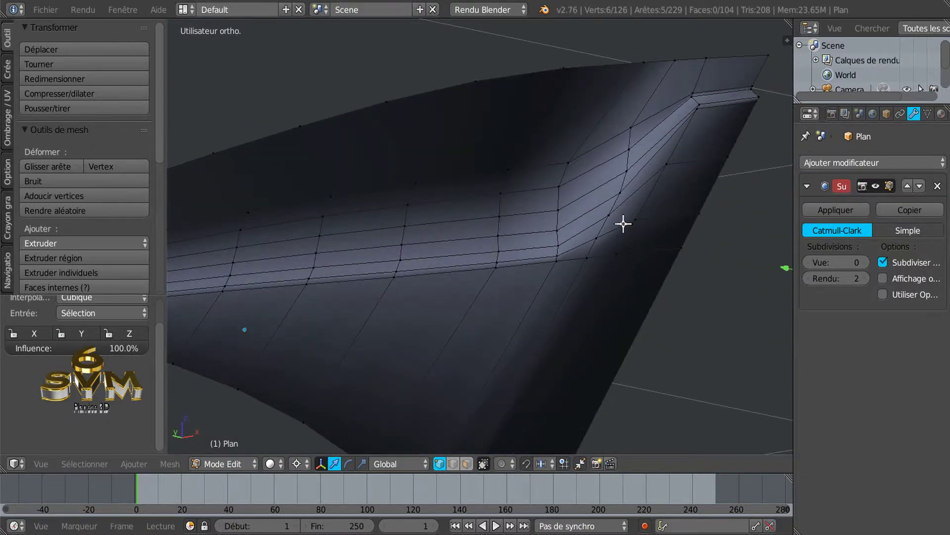
right_click(631, 128)
right_click(568, 163, "shift")
right_click(508, 170, "shift")
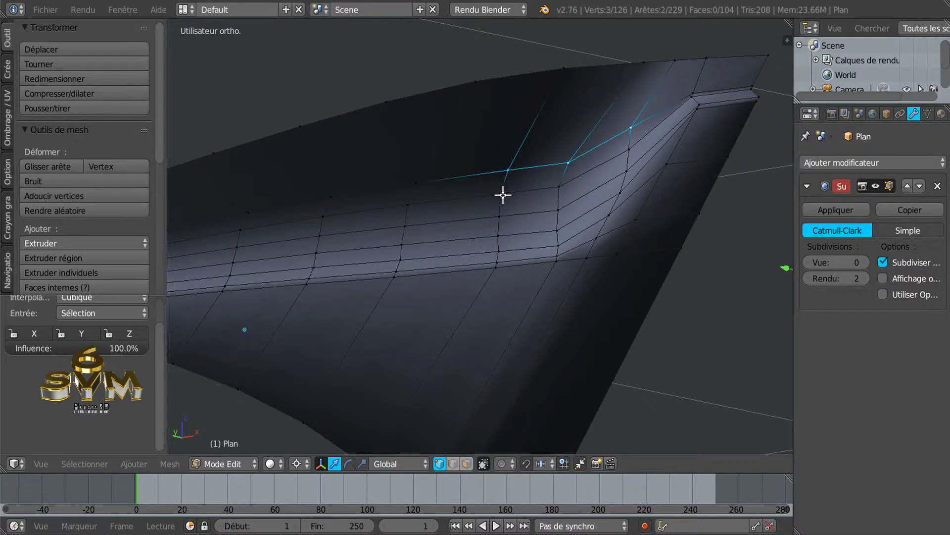
middle_click_drag(581, 228, 565, 229)
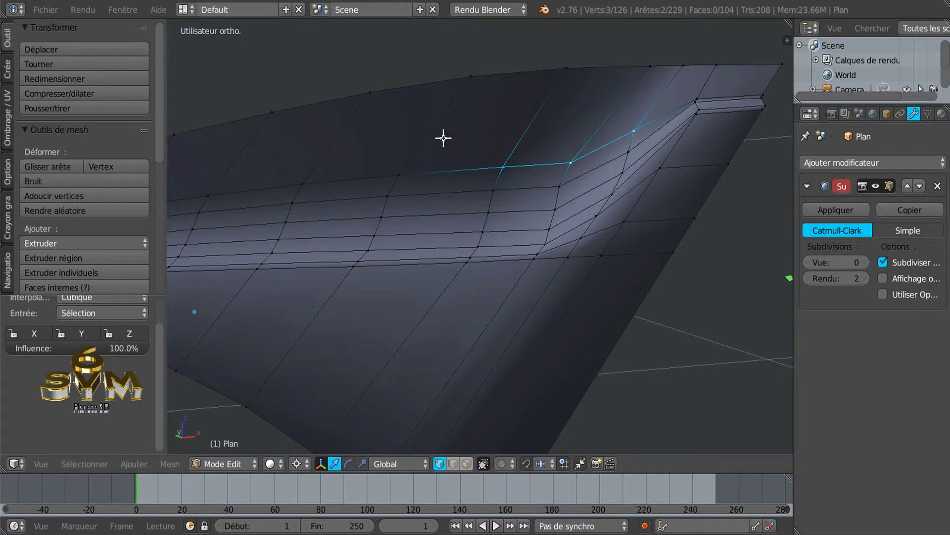
key("w")
mouse_move(394, 137)
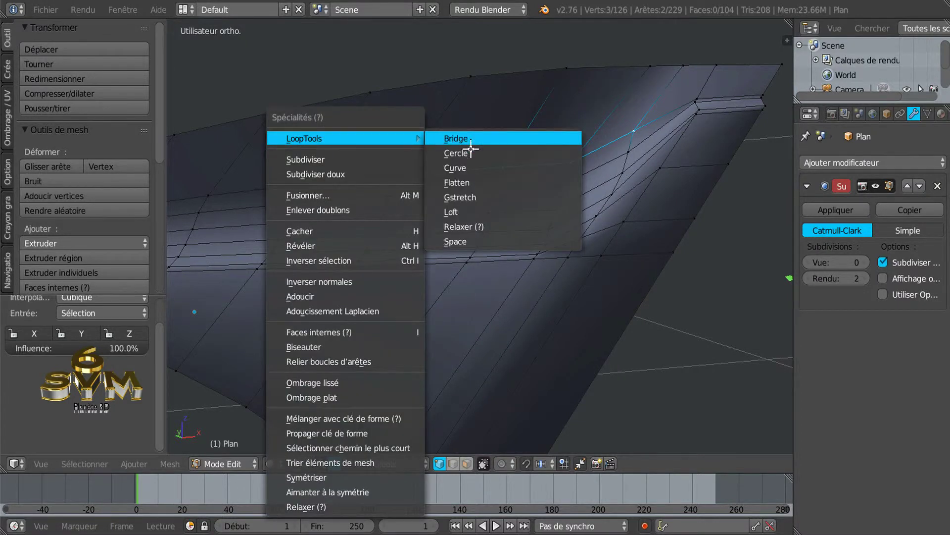
left_click(462, 226)
Relax the three bend vertices of the second lengthwise crease line from above with LoopTools
middle_click_drag(471, 218, 601, 206)
right_click(623, 154)
right_click(499, 176, "ctrl")
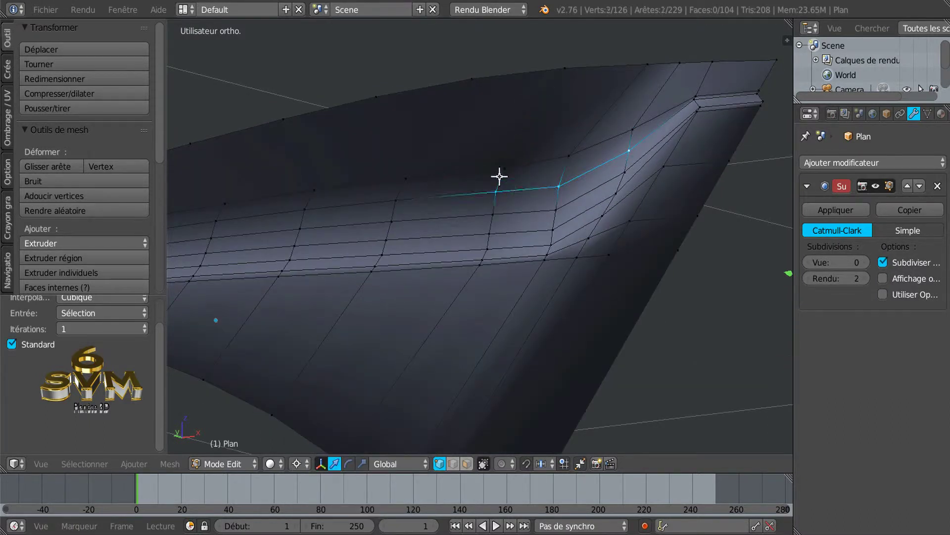
key("w")
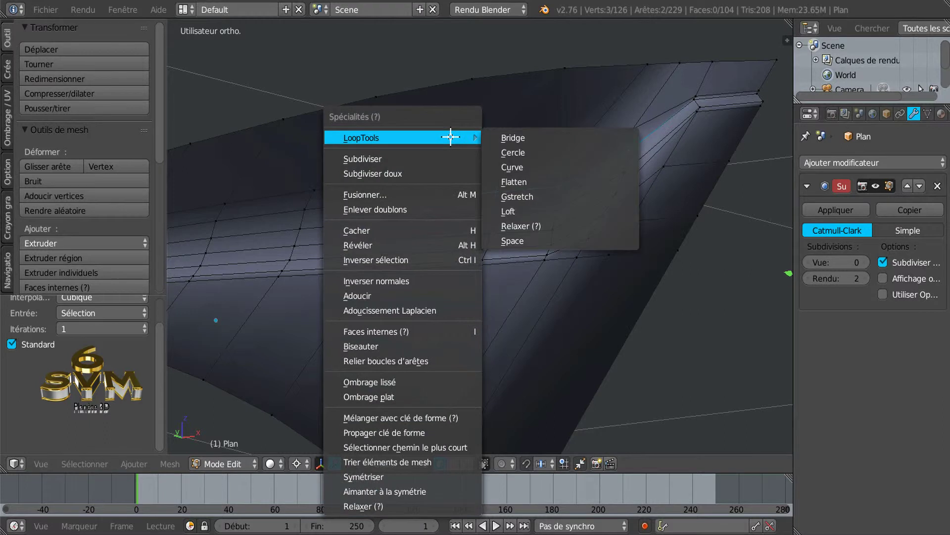
left_click(523, 223)
Relax the three bend vertices of the third lengthwise crease line from above with LoopTools
right_click(620, 171)
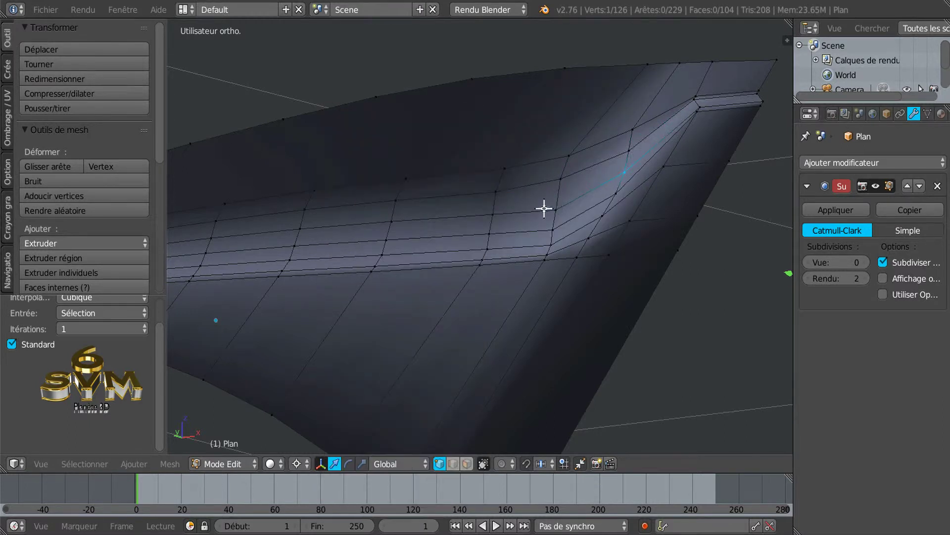
right_click(493, 213, "ctrl")
key("w")
mouse_move(400, 120)
left_click(494, 204)
Select the three bend vertices on the fourth lengthwise crease line from above and apply LoopTools Relax
right_click(607, 192)
right_click(557, 223, "shift")
right_click(491, 229, "shift")
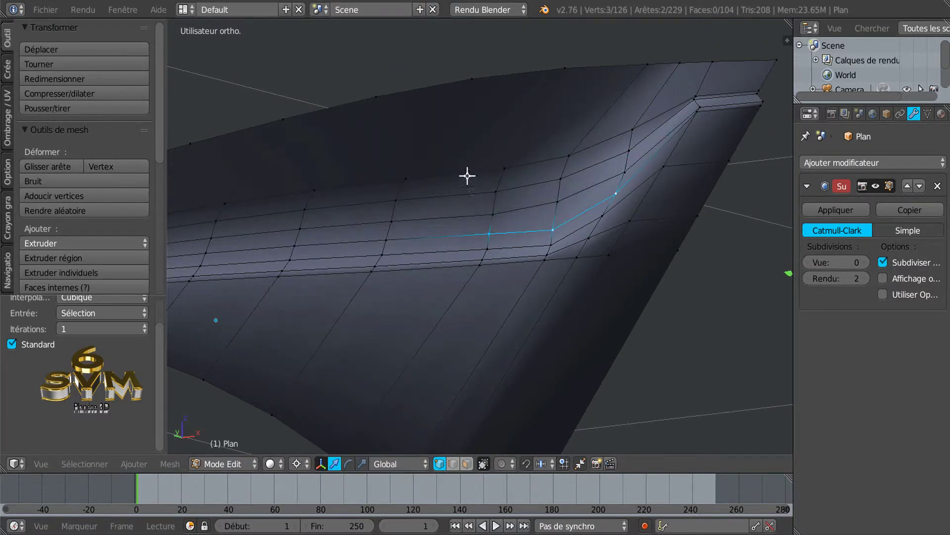
key("w")
mouse_move(441, 116)
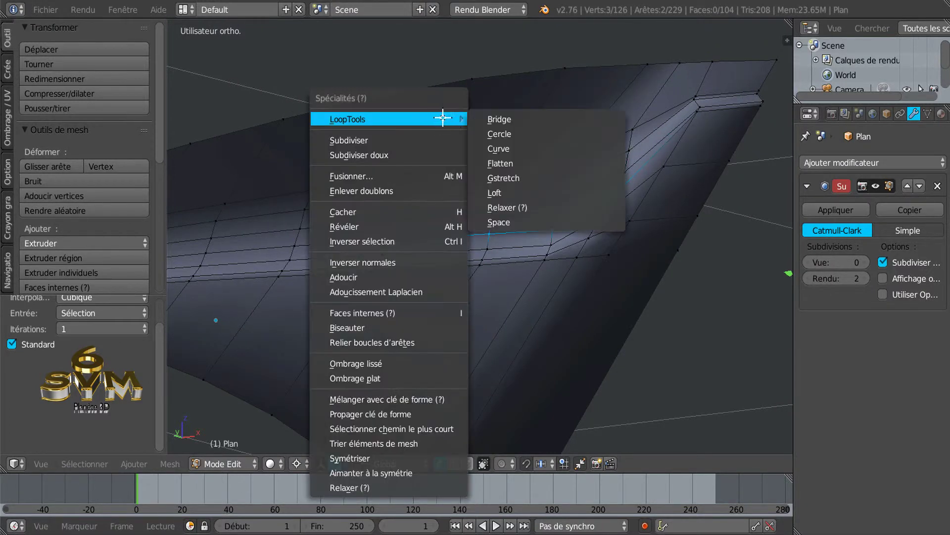
left_click(503, 204)
Select the three bend vertices on the fifth lengthwise crease line, just above the lowest one, and apply LoopTools Relax
middle_click_drag(561, 220, 601, 221)
right_click(607, 205)
right_click(547, 239)
right_click(601, 213)
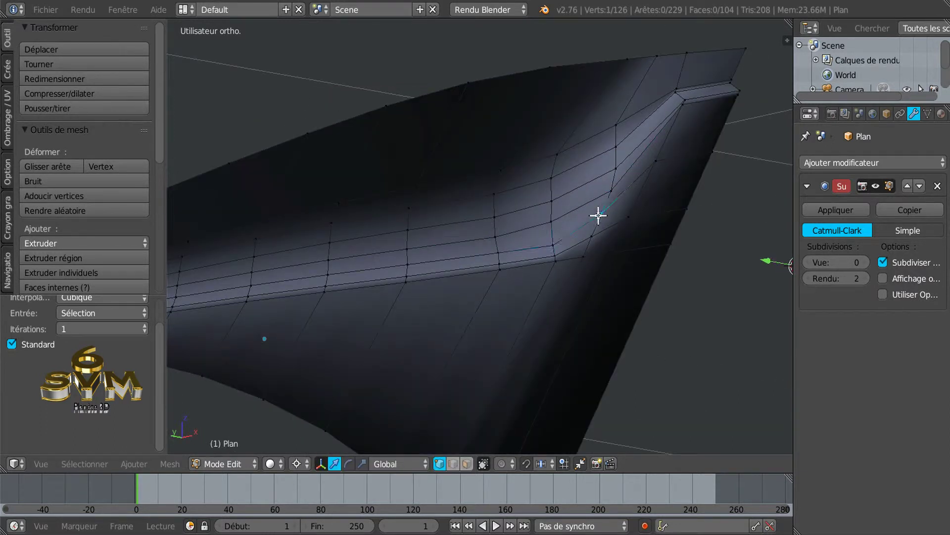
right_click(498, 252, "shift")
key("w")
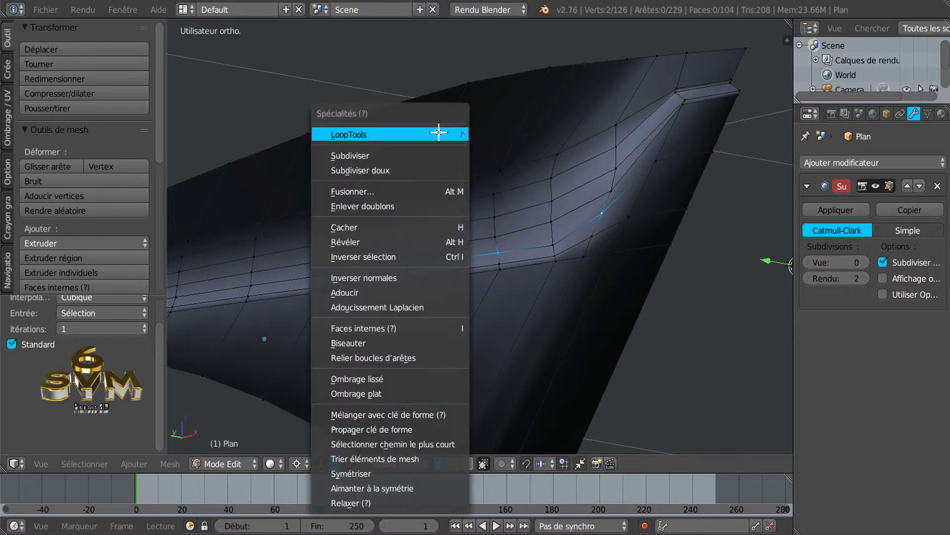
mouse_move(445, 134)
left_click(514, 222)
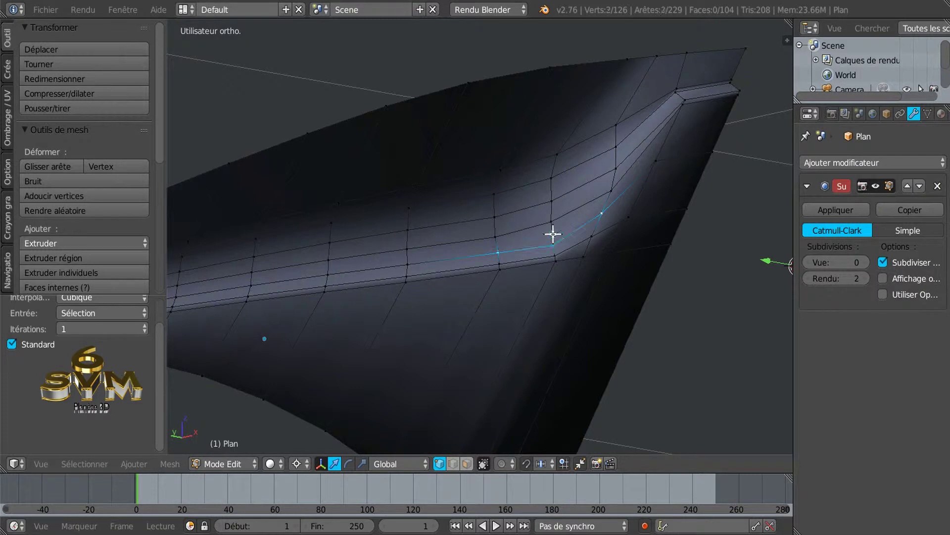
key("w")
mouse_move(405, 107)
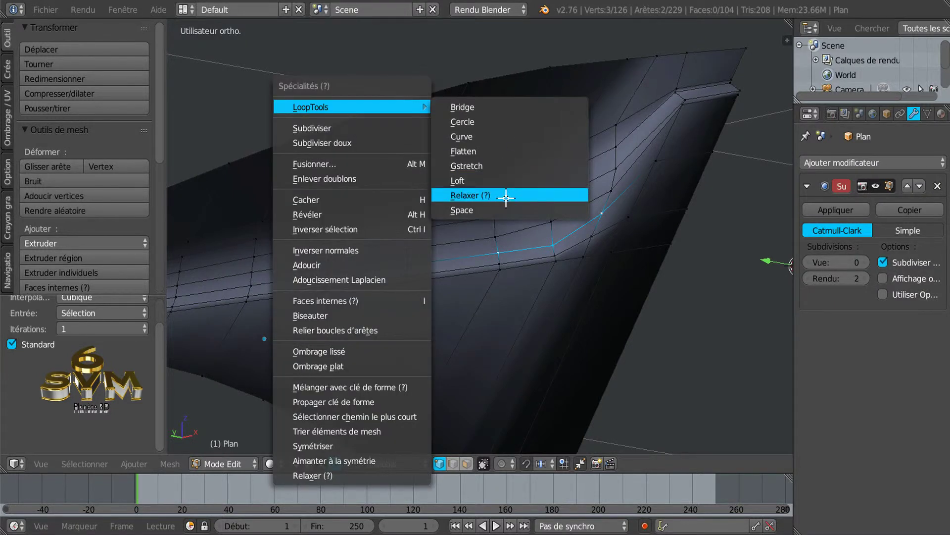
left_click(506, 196)
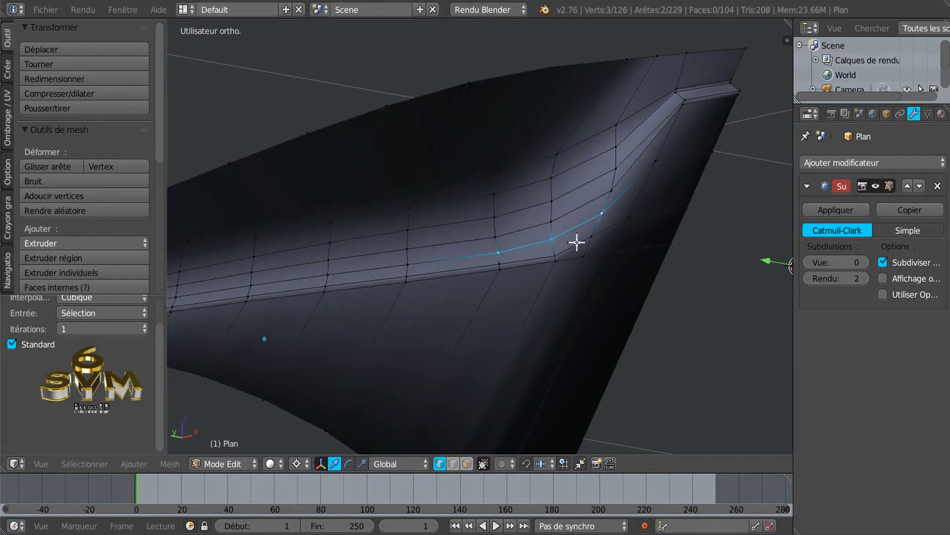
Select the three bend vertices on the lowest lengthwise crease line and smooth them with LoopTools Relax
middle_click_drag(589, 265, 591, 257, "shift")
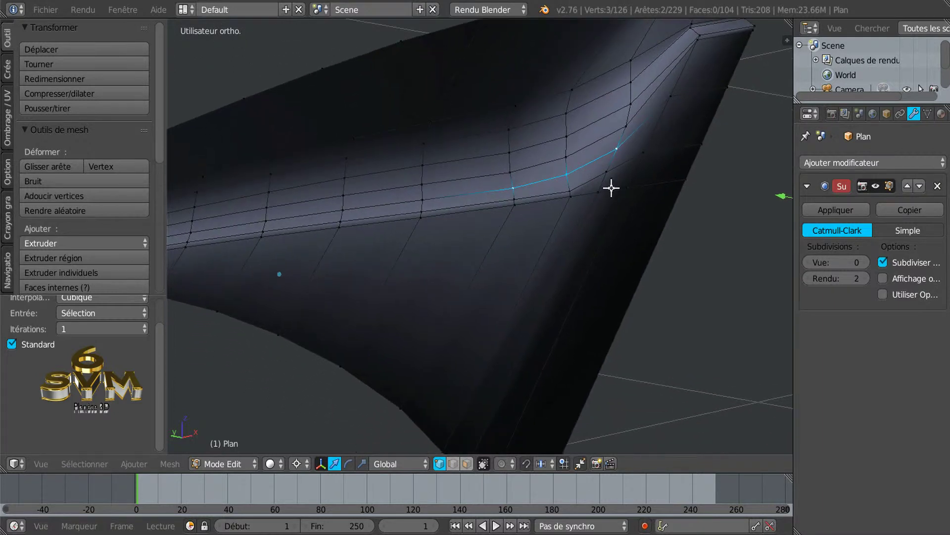
scroll(611, 188, "up", 1)
right_click(607, 169)
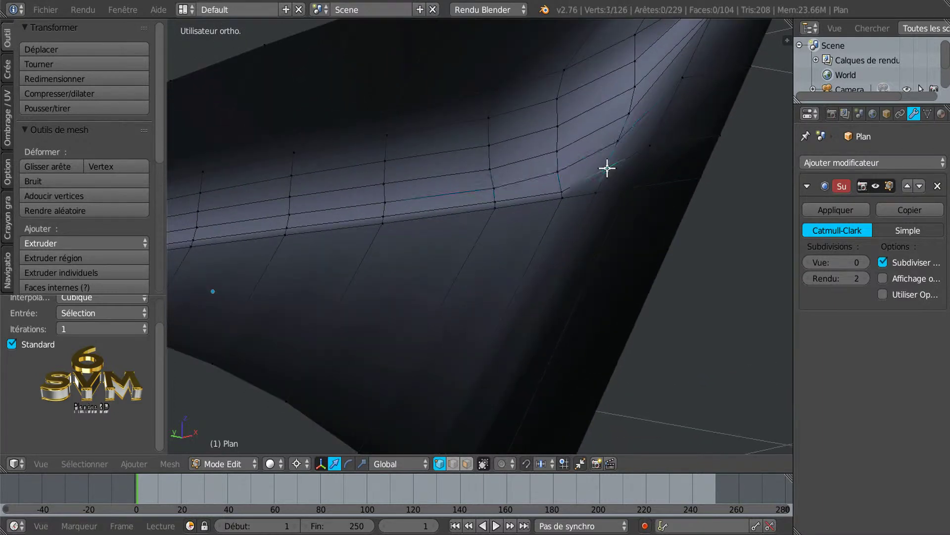
right_click(564, 189, "shift")
key("w")
mouse_move(340, 109)
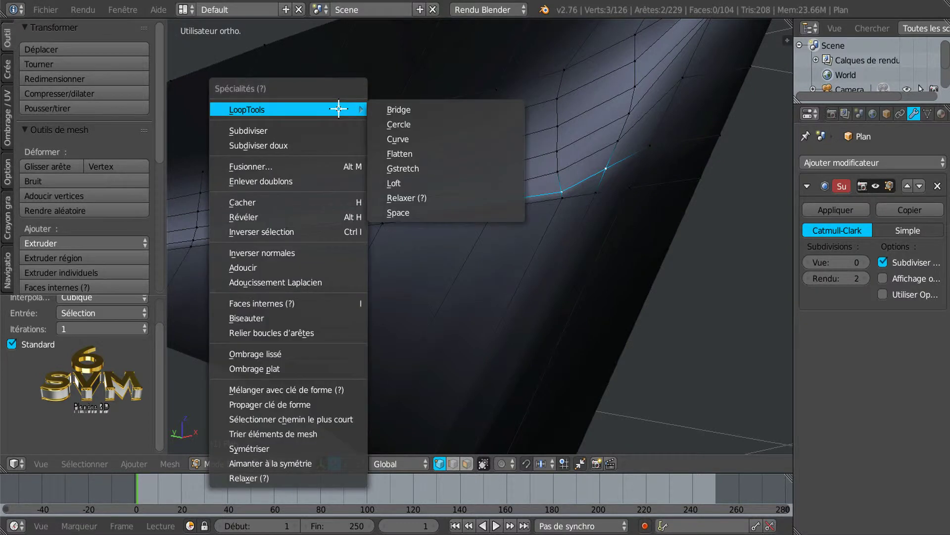
left_click(424, 197)
middle_click_drag(432, 197, 484, 205)
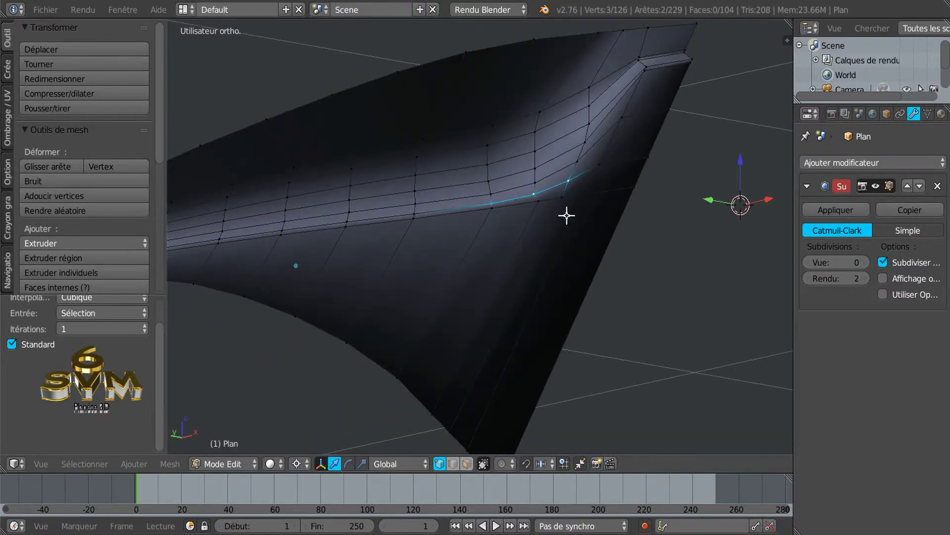
Switch to Object Mode, set the Subdivision Surface modifier's view level to 3, and inspect the smoothed panel
key("Tab")
scroll(567, 215, "down", 2)
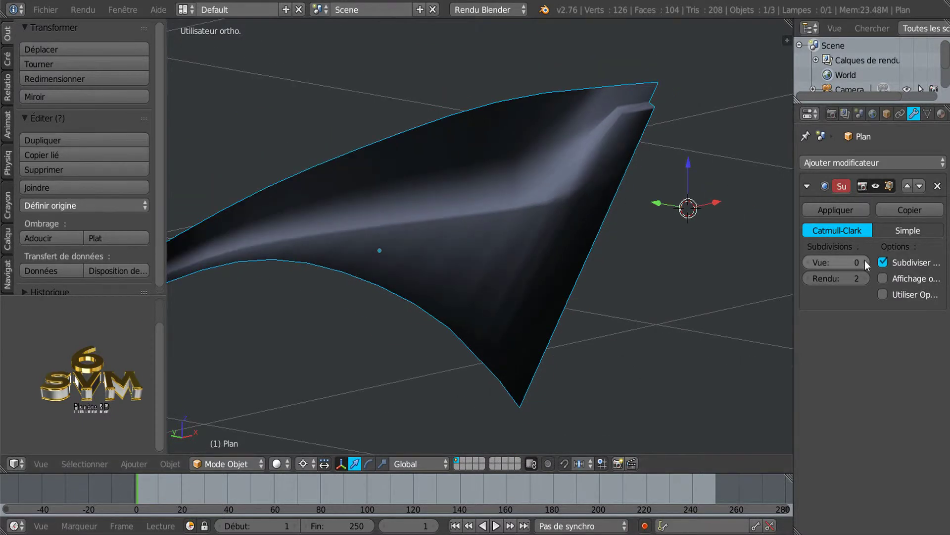
left_click(865, 262)
left_click(864, 262)
left_click(864, 262)
middle_click_drag(645, 256, 451, 251)
Try a Subdivision Surface view level of 5, set it back to 3, and check the panel in Object Mode
key("Tab")
middle_click_drag(500, 233, 551, 237)
left_click_drag(867, 263, 886, 263)
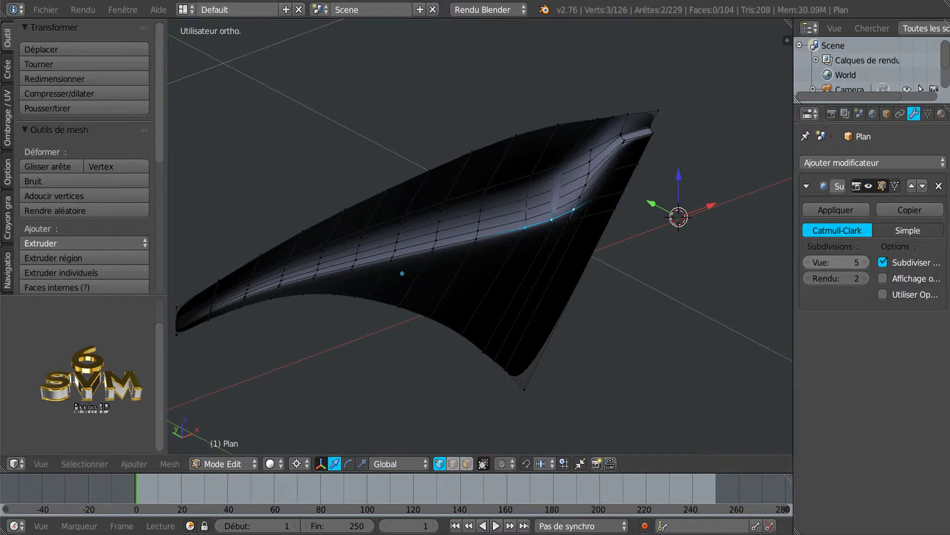
left_click(805, 263)
left_click(806, 263)
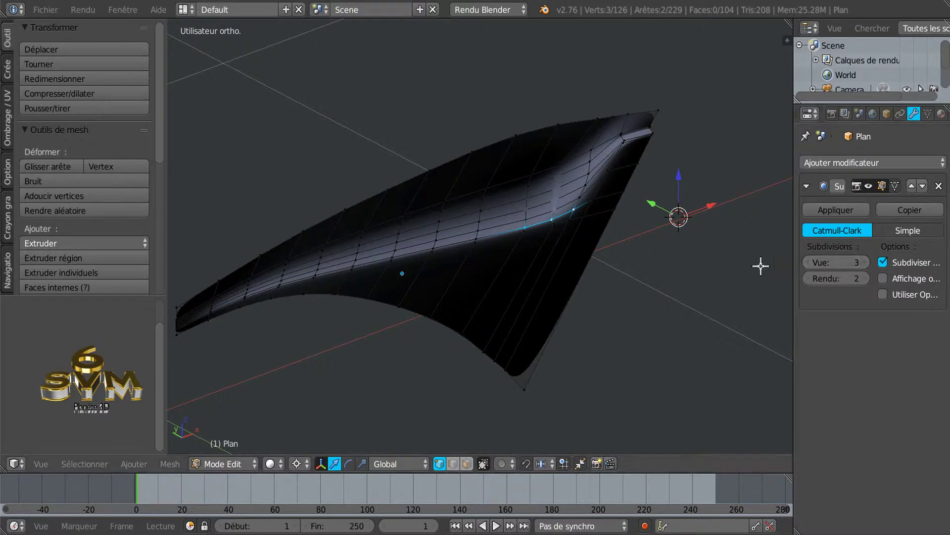
key("Tab")
middle_click_drag(683, 259, 655, 243)
In Edit Mode, add four evenly spaced lengthwise loop cuts between the crease and the panel's lower curved border
key("Tab")
middle_click_drag(562, 239, 537, 268)
scroll(569, 277, "up", 3)
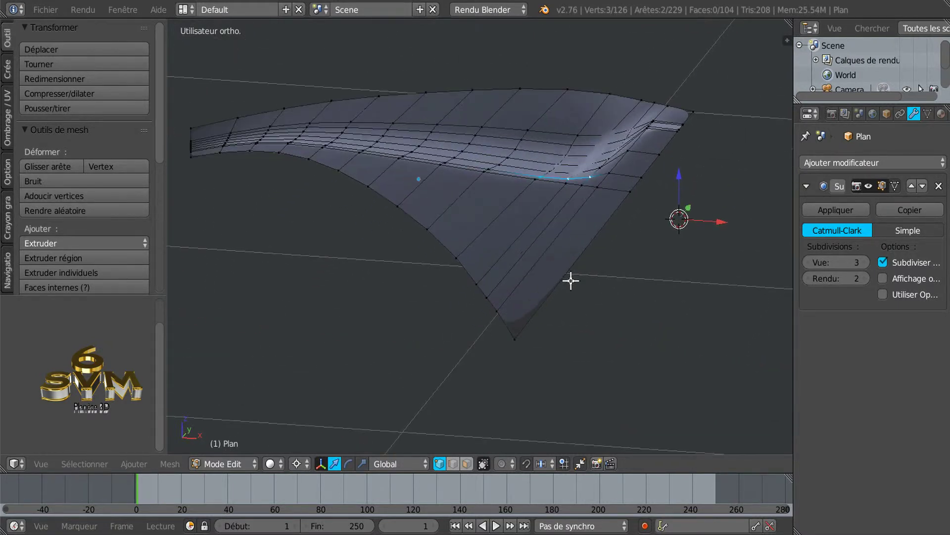
mouse_move(575, 250)
middle_mouse_down()
mouse_move(560, 256)
mouse_move(559, 247)
middle_mouse_up()
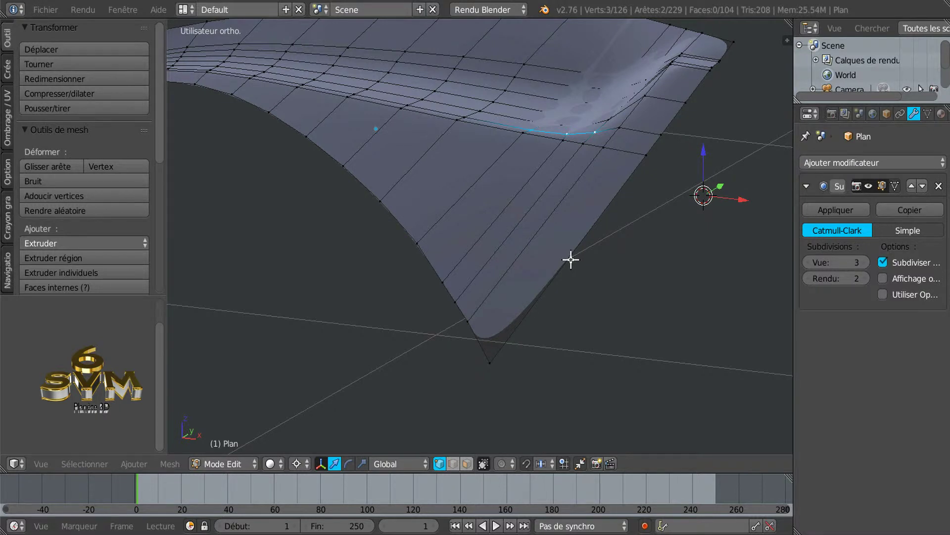
key("ctrl+r")
scroll(571, 260, "up", 3)
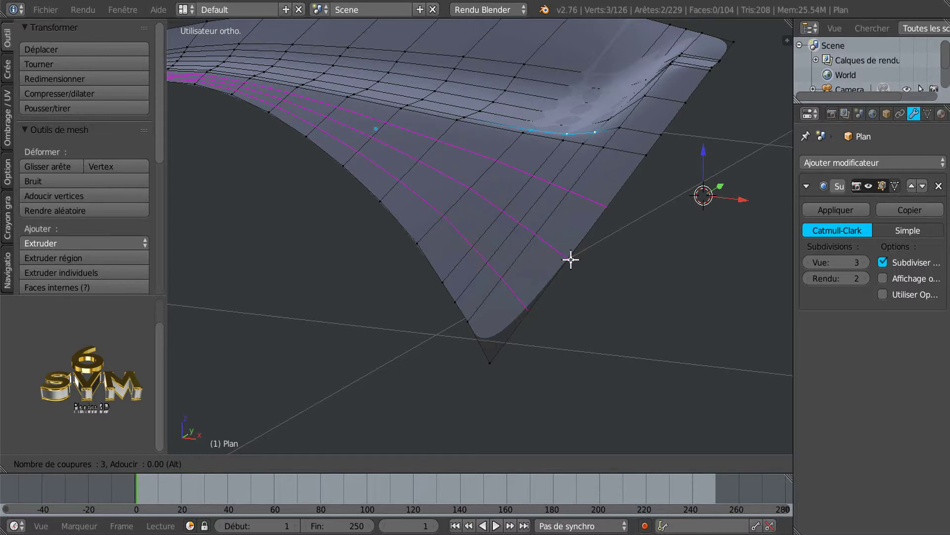
left_click(570, 259)
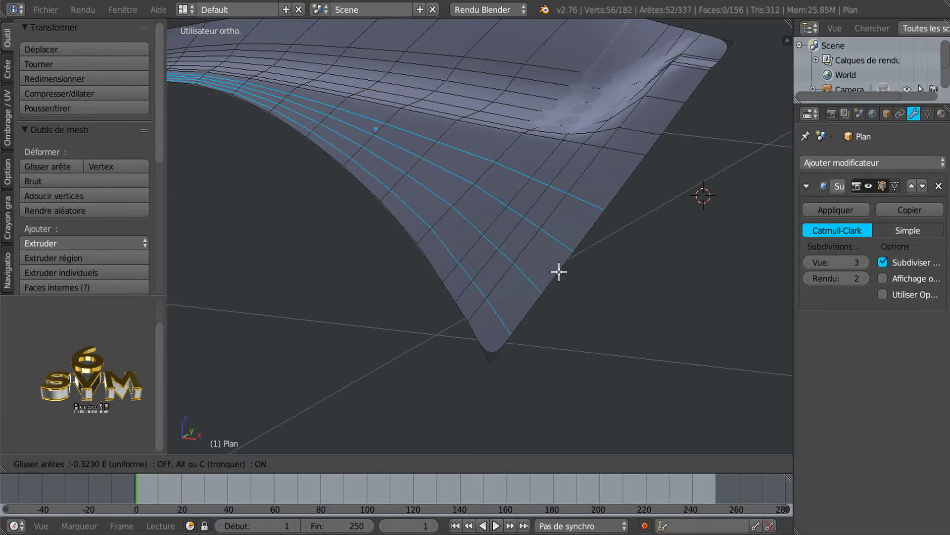
right_click(561, 269)
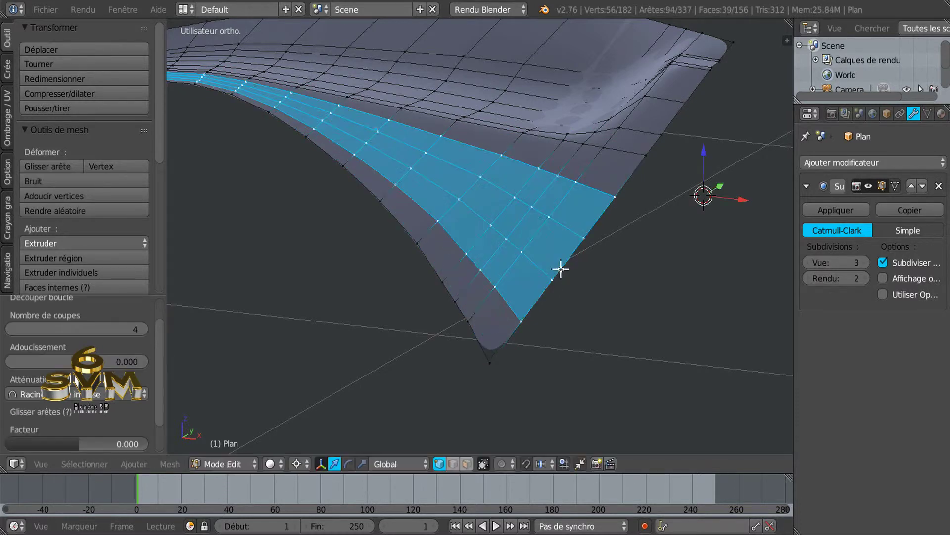
Add one loop cut slid tight against the panel's lower curved border at a factor of about -0.83, and check the smoothed shape
key("ctrl+r")
left_click(504, 342)
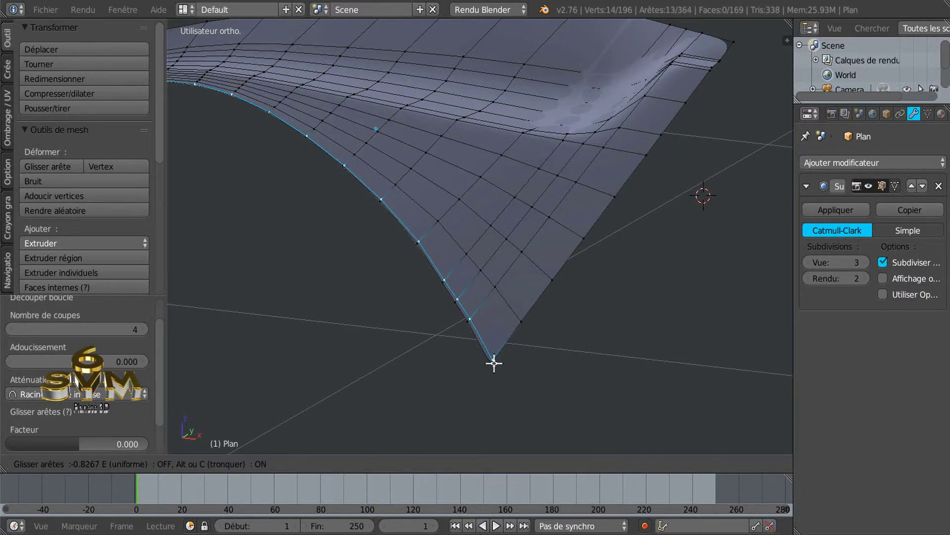
left_click(494, 363)
key("Tab")
mouse_move(545, 348)
middle_mouse_down()
mouse_move(597, 352)
mouse_move(607, 337)
mouse_move(555, 340)
middle_mouse_up()
key("Tab")
Select the panel's long upper border edge loop, extrude it, and move the new edge about 0.082 along Y
middle_click_drag(590, 304, 542, 331)
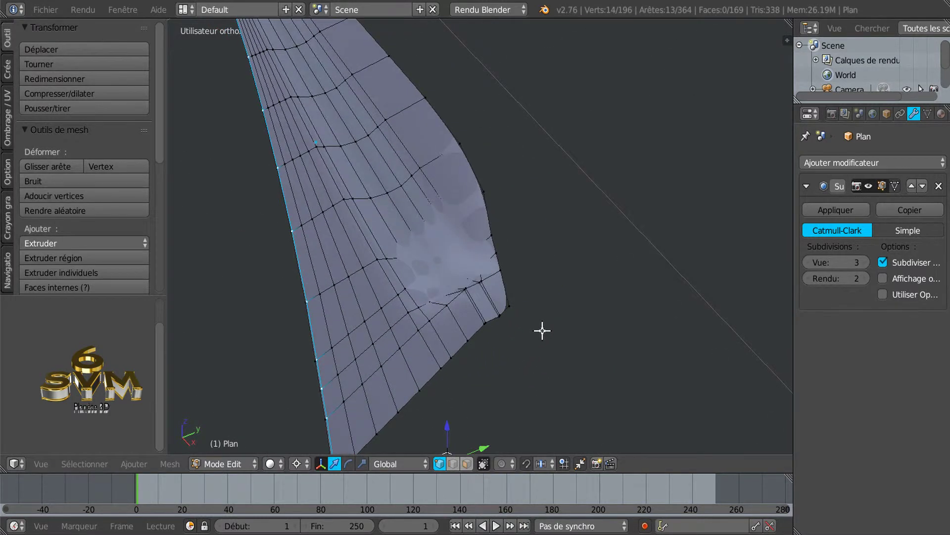
right_click(498, 258, "alt")
scroll(519, 287, "down", 3)
middle_click_drag(516, 156, 535, 289)
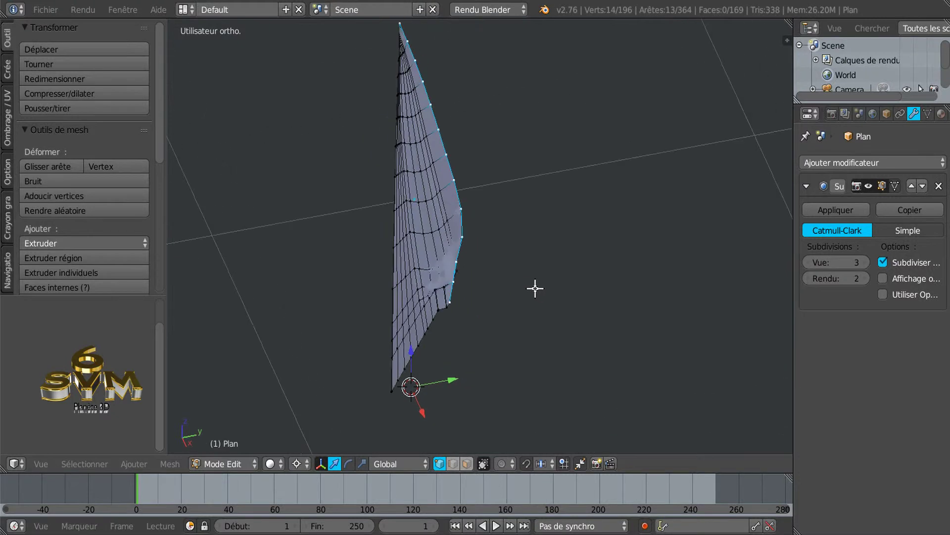
key("e")
right_click(530, 323)
key("g")
key("y")
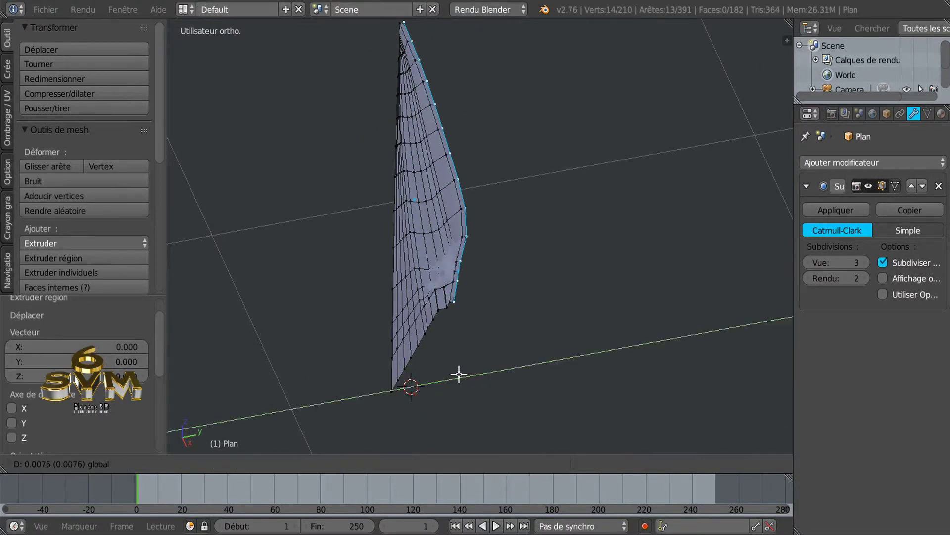
left_click(500, 366)
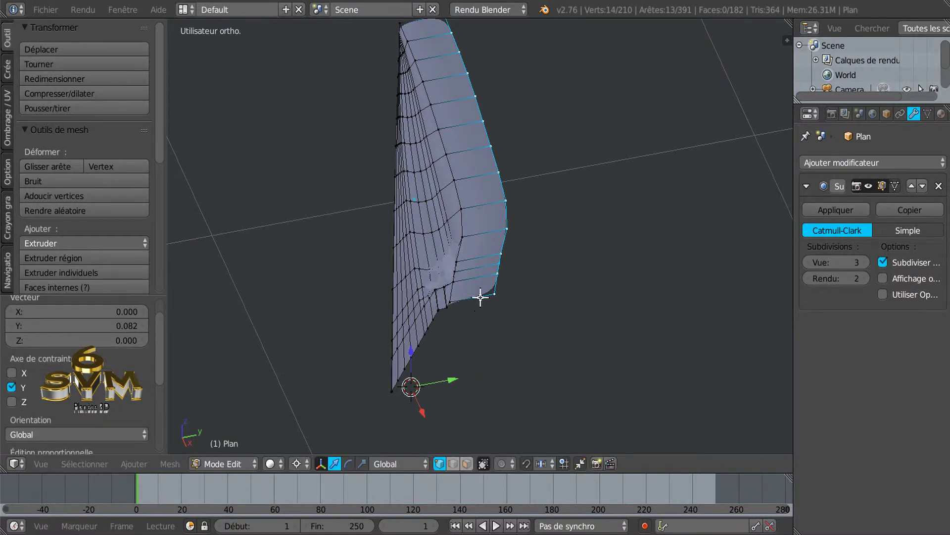
Add a loop cut along the extruded strip and slide it to a factor of about 0.916, close to the fold
key("ctrl+r")
left_click(471, 297)
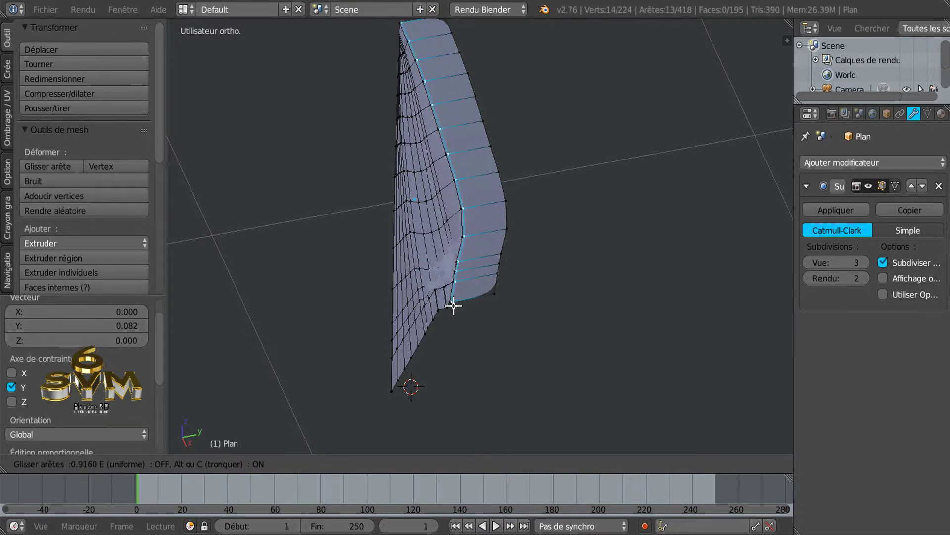
left_click(454, 305)
scroll(501, 322, "up", 2)
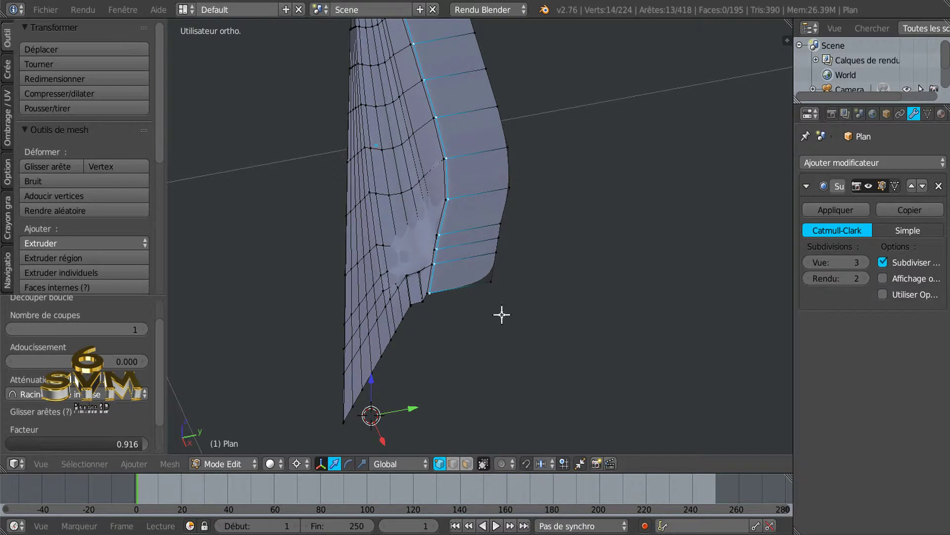
key("super")
right_click(495, 245)
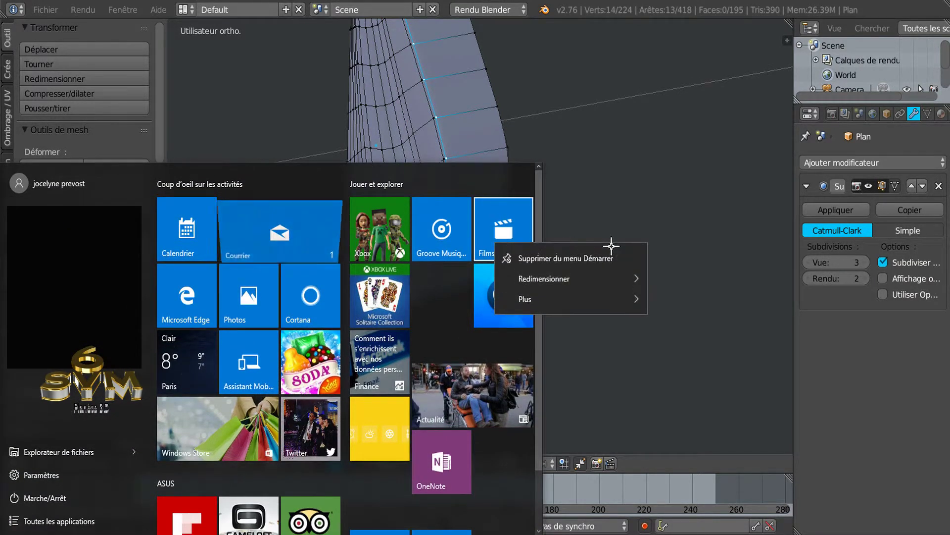
left_click(641, 114)
Select the outer edge loop of the extruded upper strip, move it about -0.074 along Y, and check the smoothed shape
right_click(510, 188, "alt")
scroll(537, 261, "down", 1)
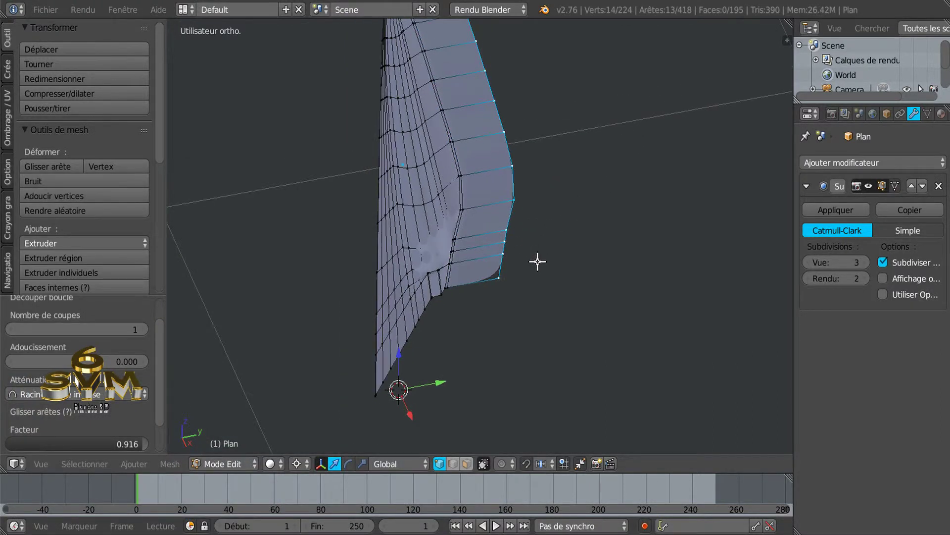
left_click_drag(436, 381, 388, 382)
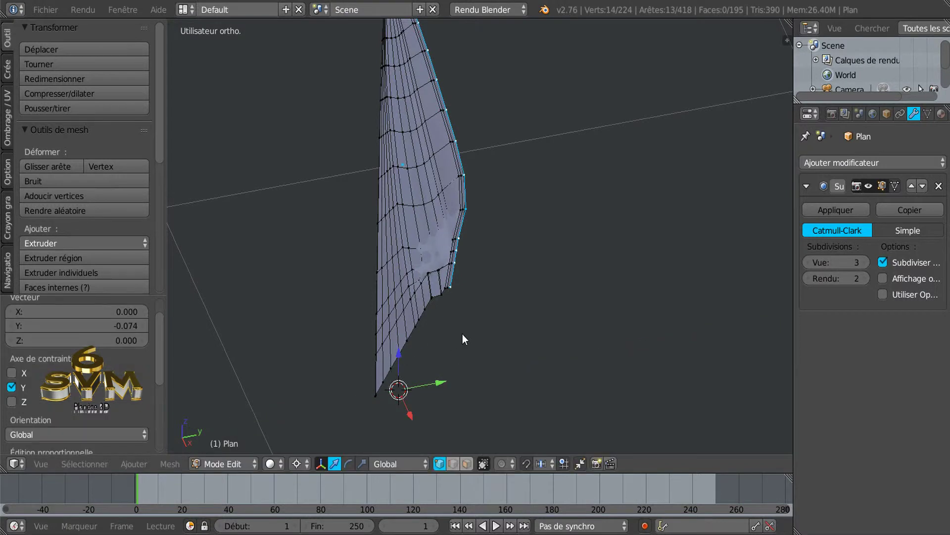
key("Tab")
middle_click_drag(509, 286, 688, 324)
middle_click_drag(394, 313, 395, 242)
key("Tab")
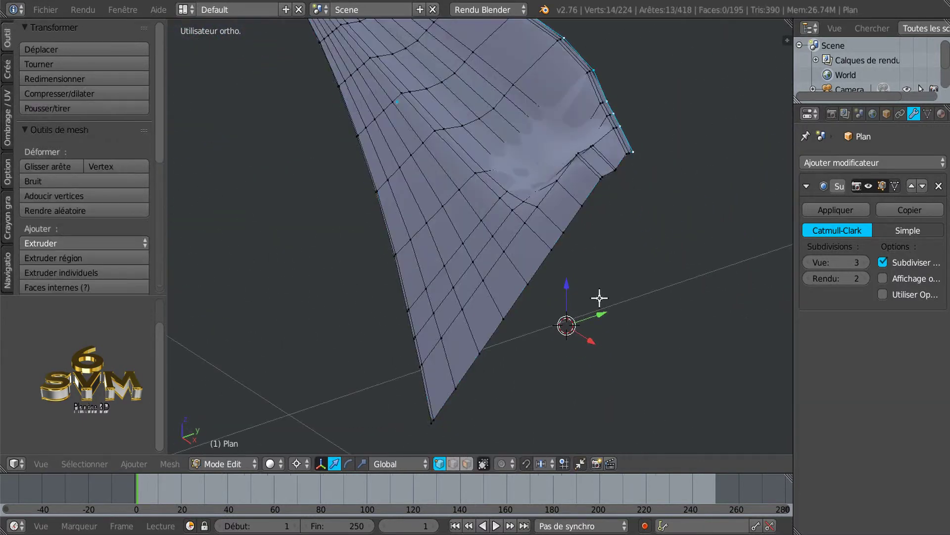
Select the edge loop along the panel's straight, notched slanted border, extrude it, and scale the new edge to about 0.916
middle_click_drag(600, 297, 594, 288)
left_click(568, 211, "alt")
middle_click_drag(533, 301, 556, 288)
middle_click_drag(521, 352, 544, 270)
middle_click_drag(668, 274, 602, 306)
key("e")
key("s")
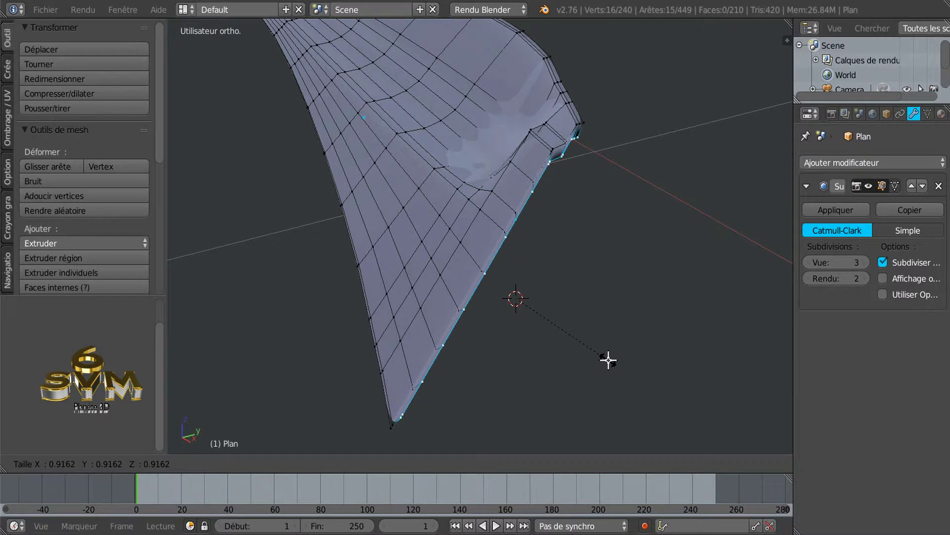
left_click(608, 359)
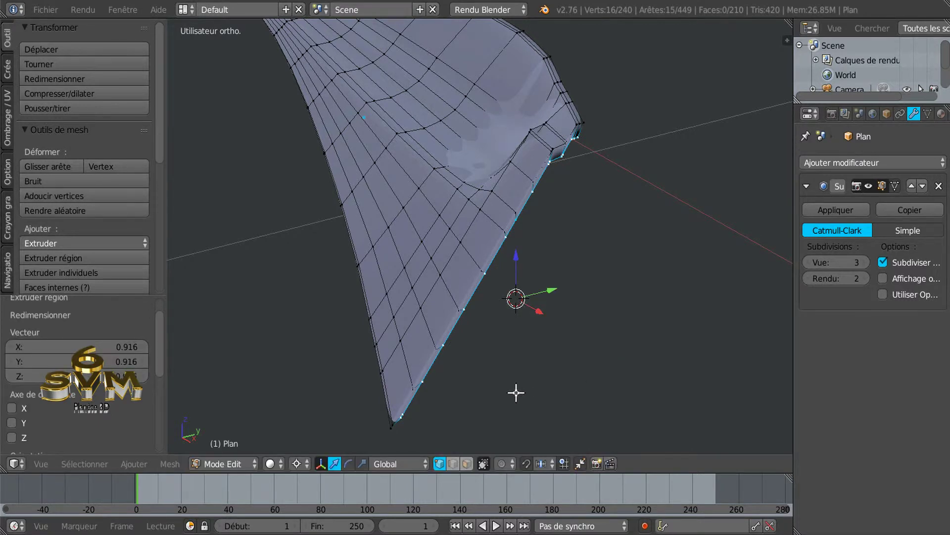
Move the newly extruded slanted edge about 0.006 along Y, then adjust it by about -0.0005 along Y
left_click_drag(553, 290, 557, 287)
middle_click_drag(548, 328, 535, 316)
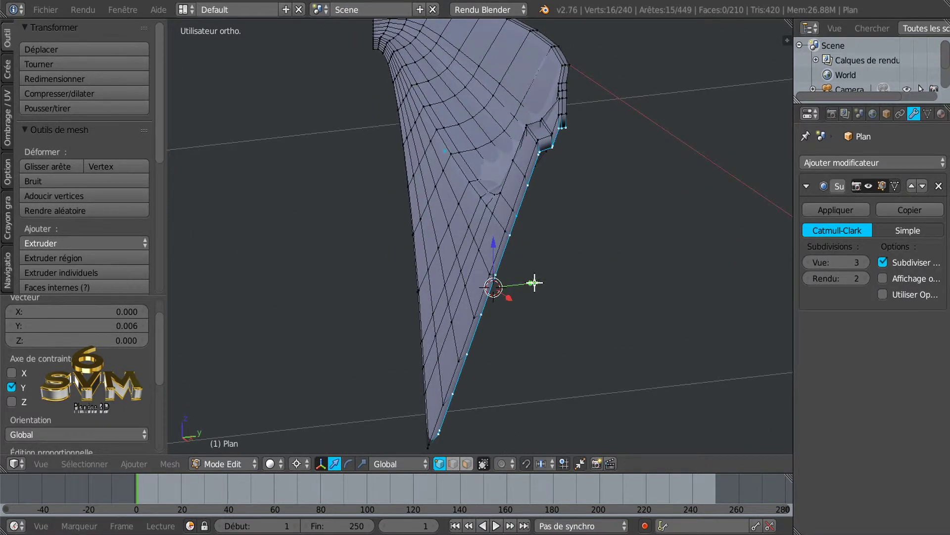
left_click_drag(535, 283, 534, 270)
Examine the extruded slanted border and its notched corner up close, both smoothed in Object Mode and in Edit Mode
scroll(615, 216, "up", 2)
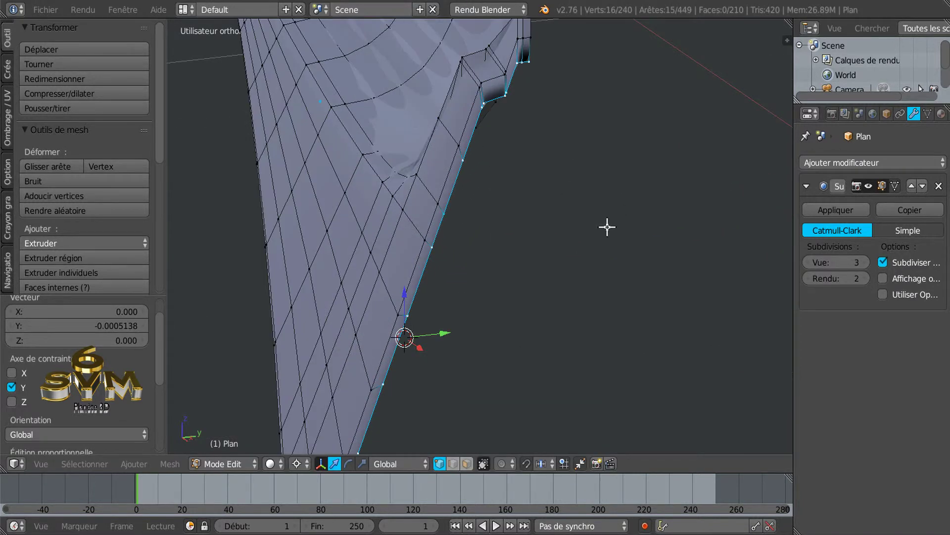
scroll(601, 247, "up", 2)
scroll(561, 265, "up", 2)
scroll(561, 264, "down", 6)
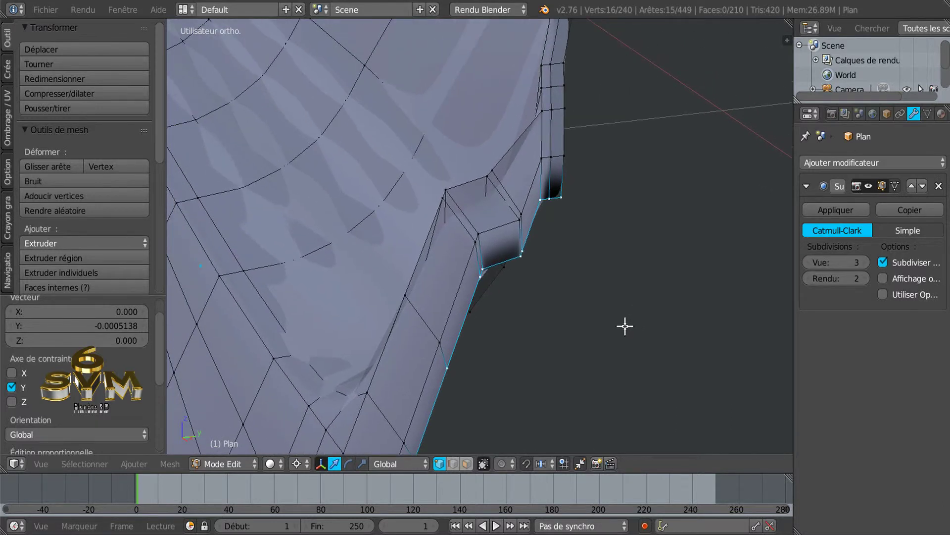
middle_click_drag(548, 324, 494, 339)
scroll(674, 319, "down", 1)
key("Tab")
key("Tab")
middle_click_drag(472, 227, 489, 264)
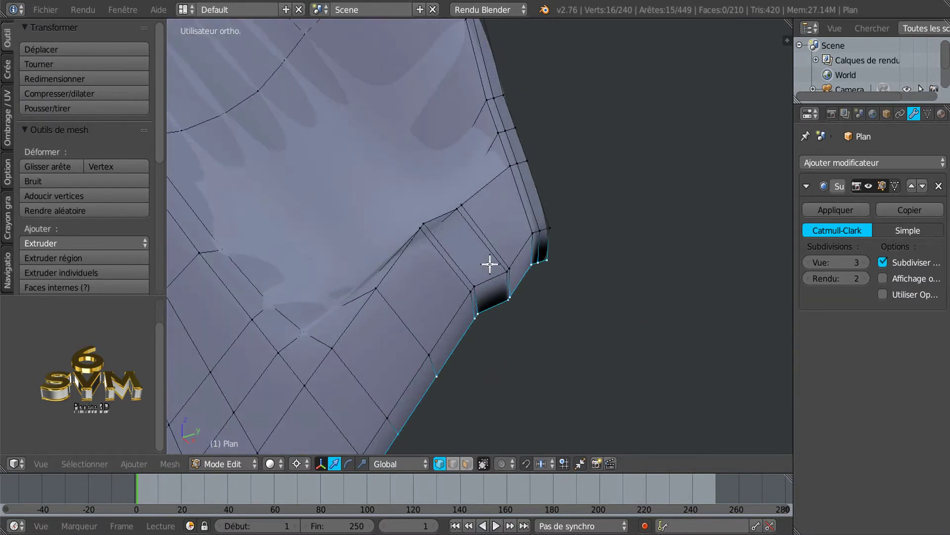
middle_click_drag(536, 299, 540, 261)
middle_click_drag(524, 355, 638, 286)
middle_click_drag(594, 323, 524, 329)
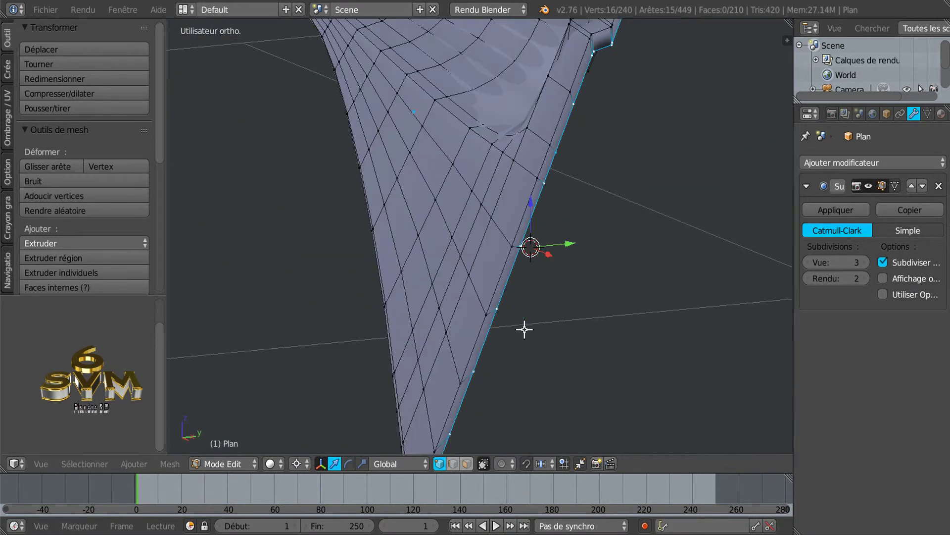
Move the extruded slanted edge about 0.008 along Y, then about 0.001 more along Y
left_click_drag(569, 243, 578, 242)
middle_click_drag(594, 268, 590, 318)
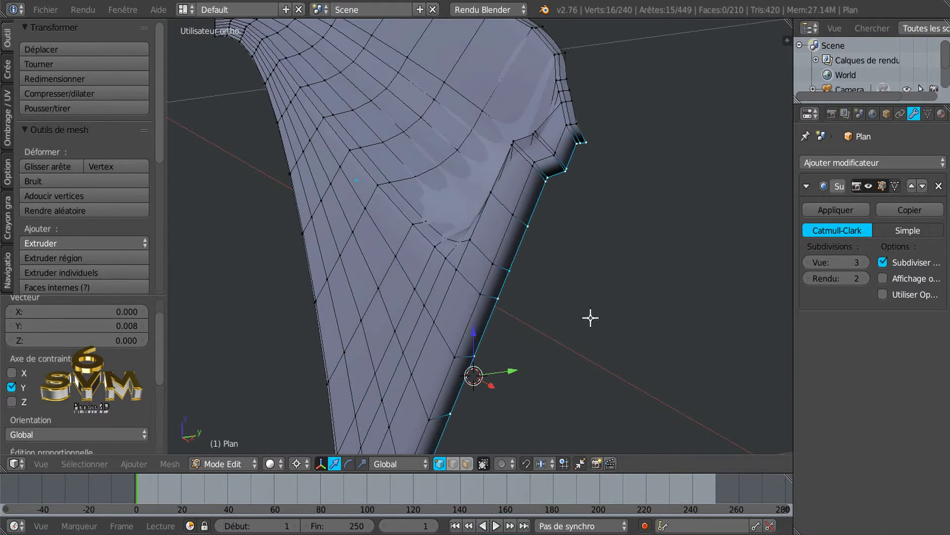
left_click_drag(514, 371, 547, 342)
middle_click_drag(548, 342, 502, 281)
middle_click_drag(587, 241, 574, 259, "shift")
middle_click_drag(583, 238, 587, 237)
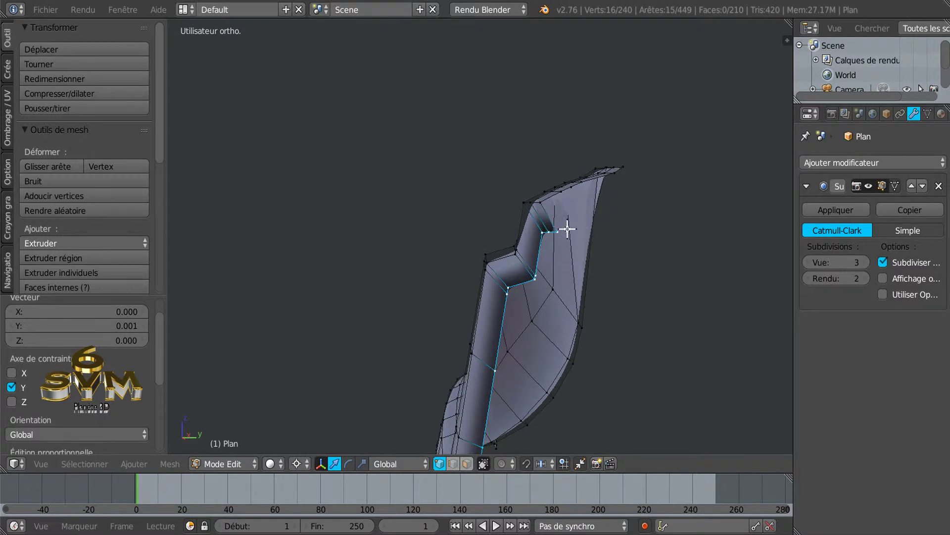
Try raising two vertices at the notched end of the extruded border along Z, one about 0.014 and the other about 0.005
right_click(559, 225)
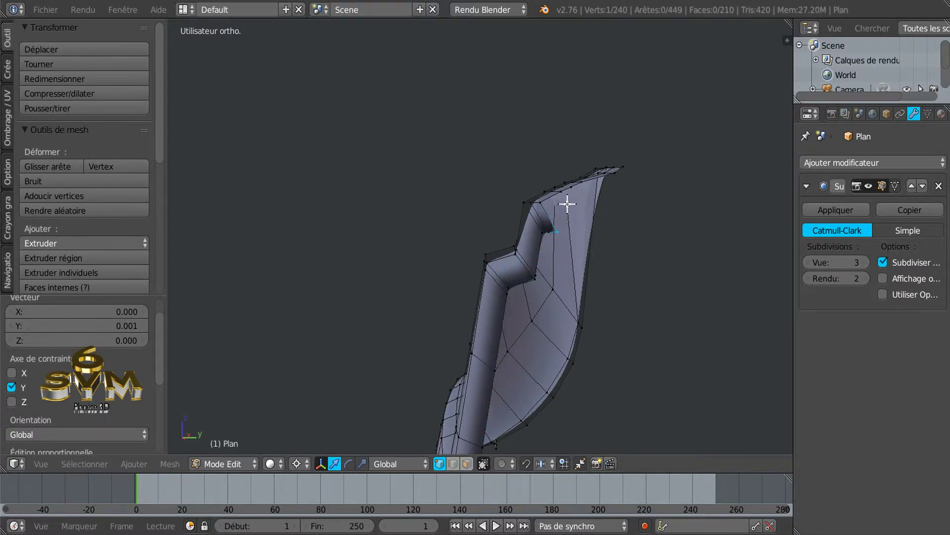
left_click(594, 216)
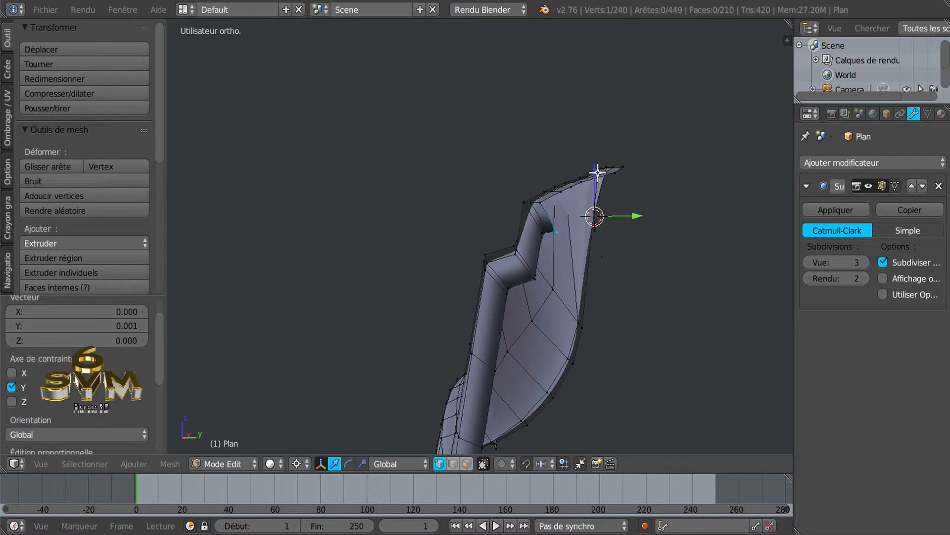
key("g")
key("z")
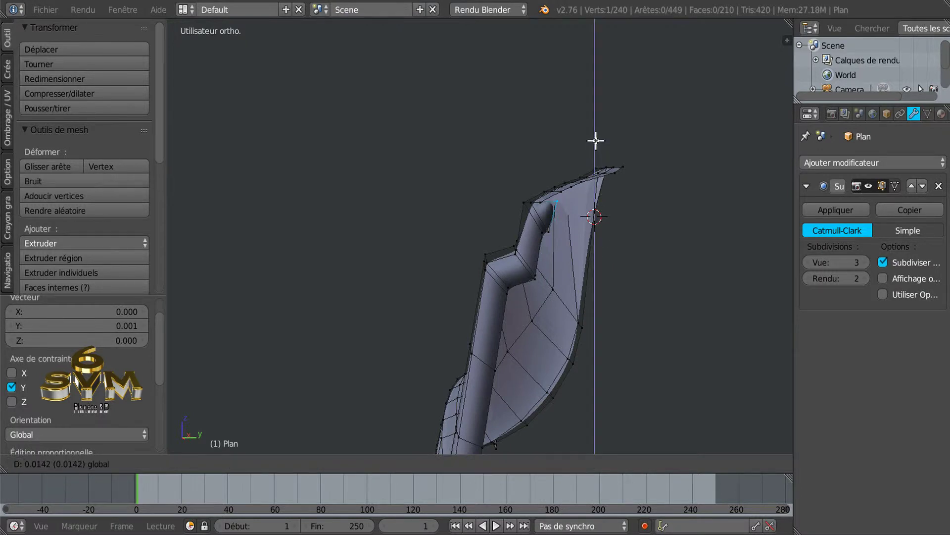
left_click(596, 141)
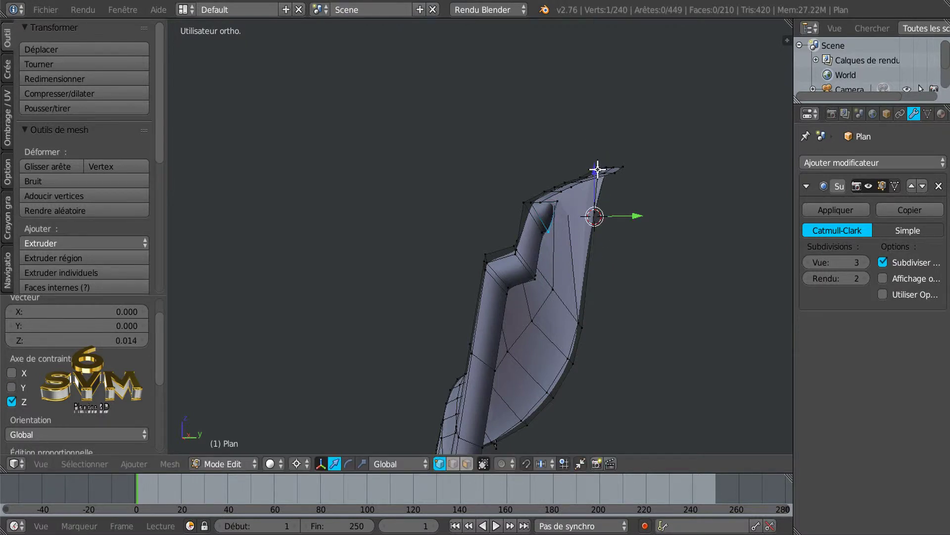
key("g")
key("z")
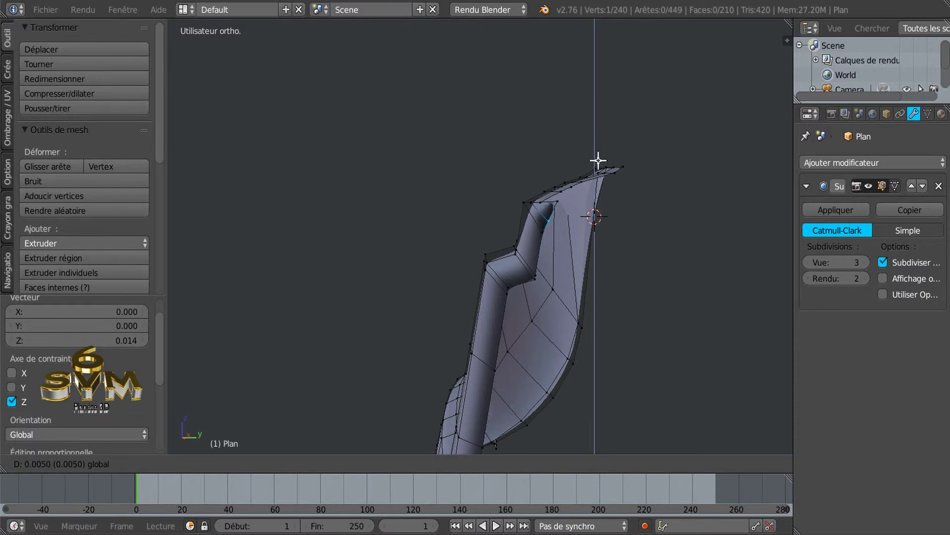
left_click(599, 160)
scroll(628, 217, "up", 5)
middle_click_drag(552, 251, 608, 300)
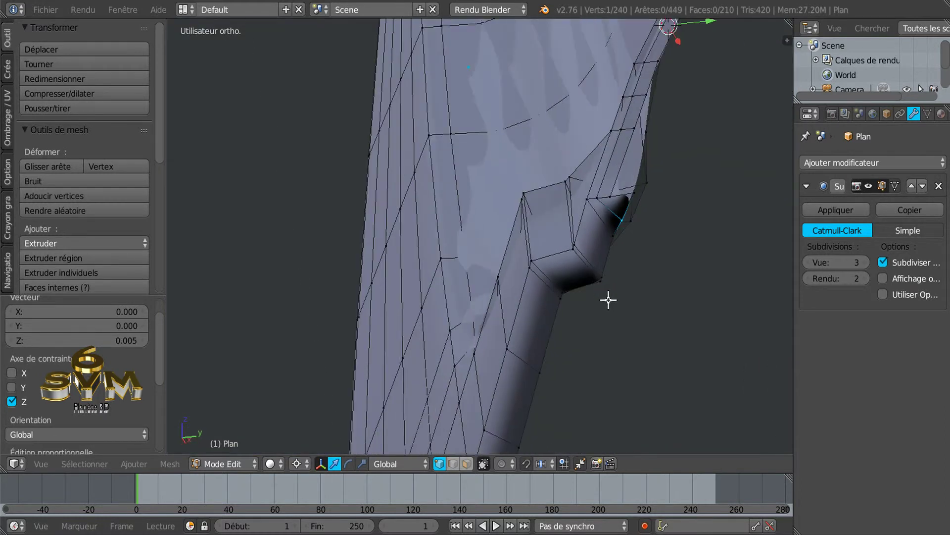
scroll(608, 299, "up", 3)
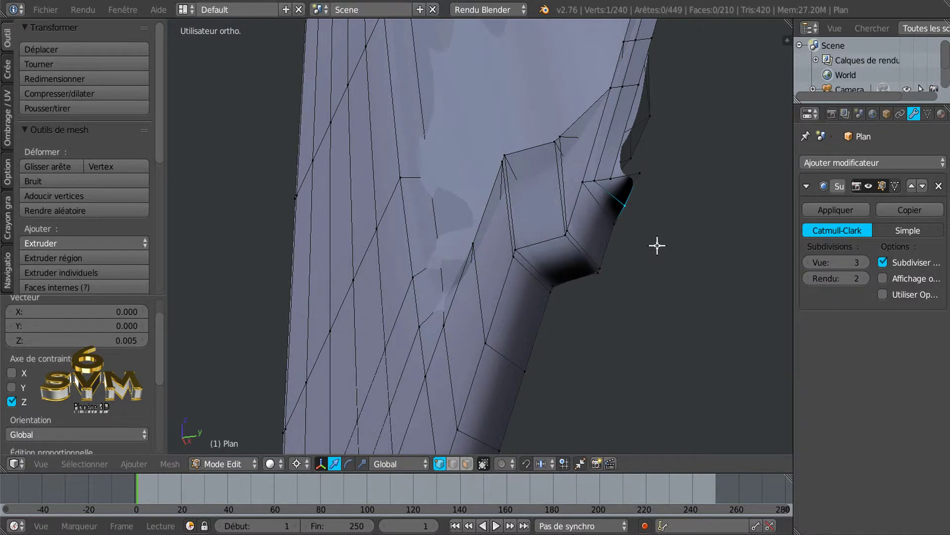
Undo the two vertical vertex moves at the notched end of the extruded border
key("ctrl+z")
key("ctrl+z")
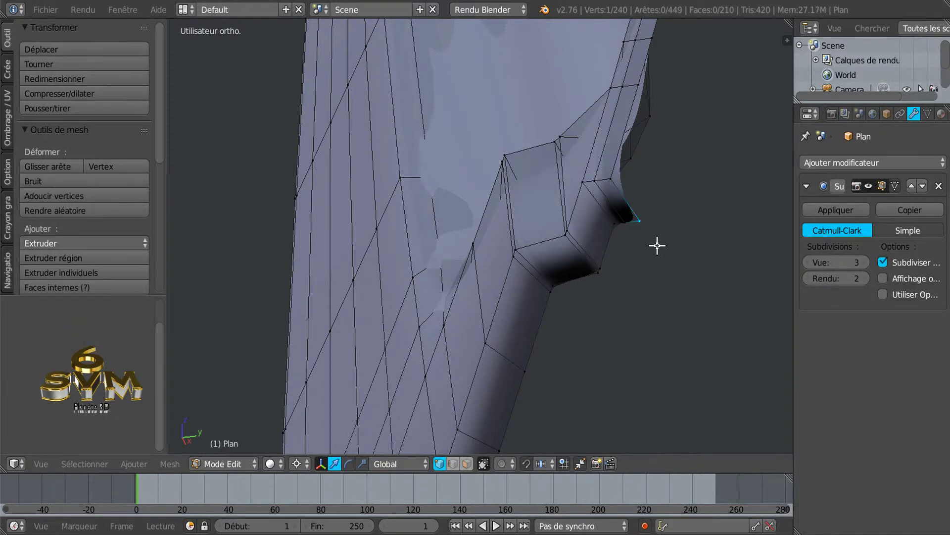
key("ctrl+z")
key("ctrl+z")
key("ctrl+z")
key("ctrl+z")
key("ctrl+z")
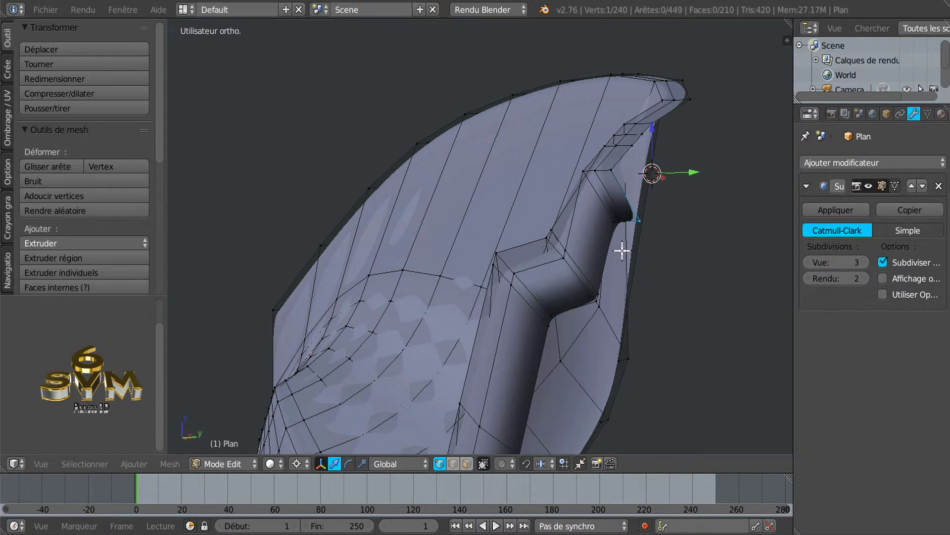
Shift a vertex at the notched end of the extruded border slightly in the negative Y direction
right_click(617, 223)
left_click(657, 238)
left_click_drag(708, 236, 688, 242)
right_click(628, 227)
Examine the smoothed panel in Object Mode around the notched corner and the extruded border, and return to Edit Mode
key("Tab")
scroll(683, 292, "down", 2)
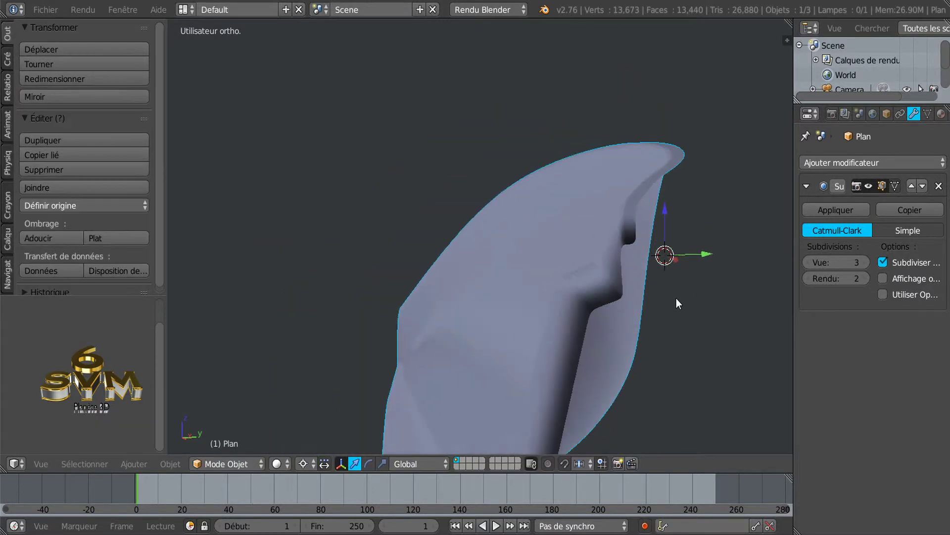
scroll(663, 312, "up", 4)
middle_click_drag(648, 322, 633, 274)
scroll(571, 235, "down", 3)
scroll(621, 271, "up", 4)
scroll(624, 271, "down", 1)
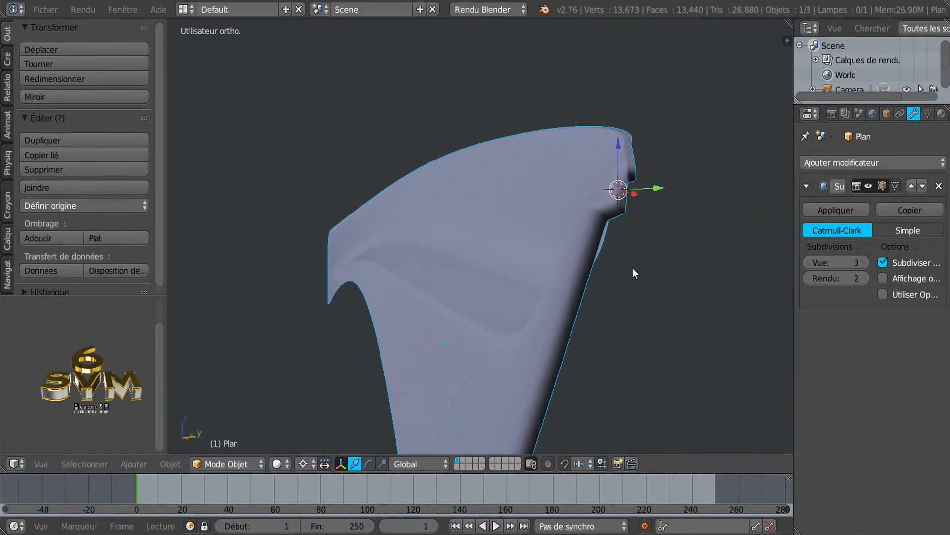
scroll(630, 266, "up", 1)
key("Tab")
scroll(588, 267, "up", 1)
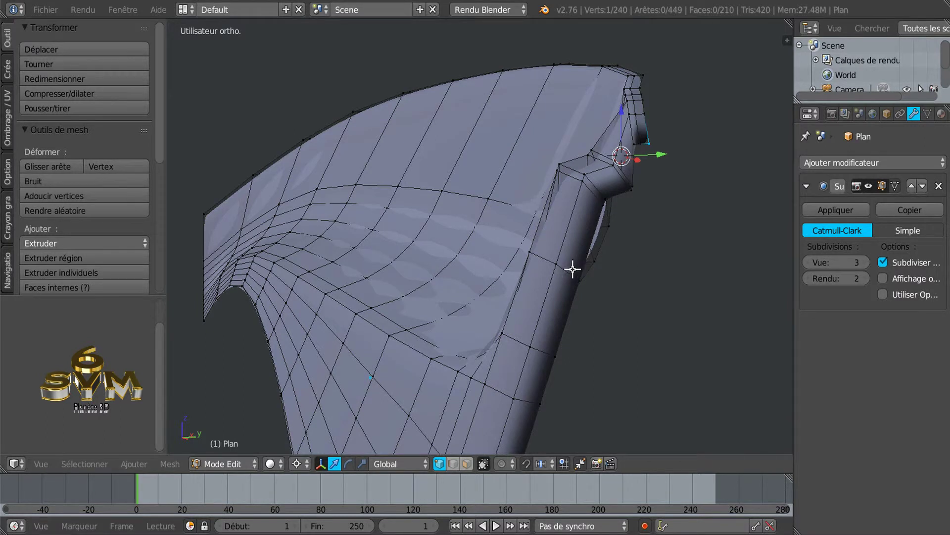
Add a loop cut along the extruded border strip, slide it to a factor of about 0.49, and check the smoothed result
key("ctrl+r")
left_click(573, 269)
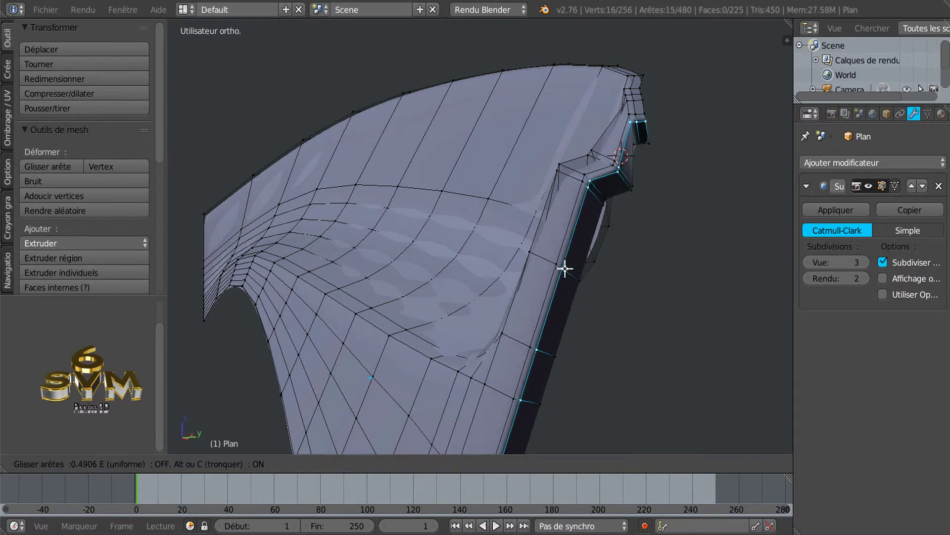
left_click(564, 269)
mouse_move(577, 280)
middle_mouse_down()
mouse_move(539, 303)
mouse_move(546, 329)
mouse_move(493, 399)
mouse_move(558, 317)
mouse_move(558, 282)
mouse_move(602, 282)
mouse_move(618, 321)
mouse_move(560, 288)
middle_mouse_up()
key("Tab")
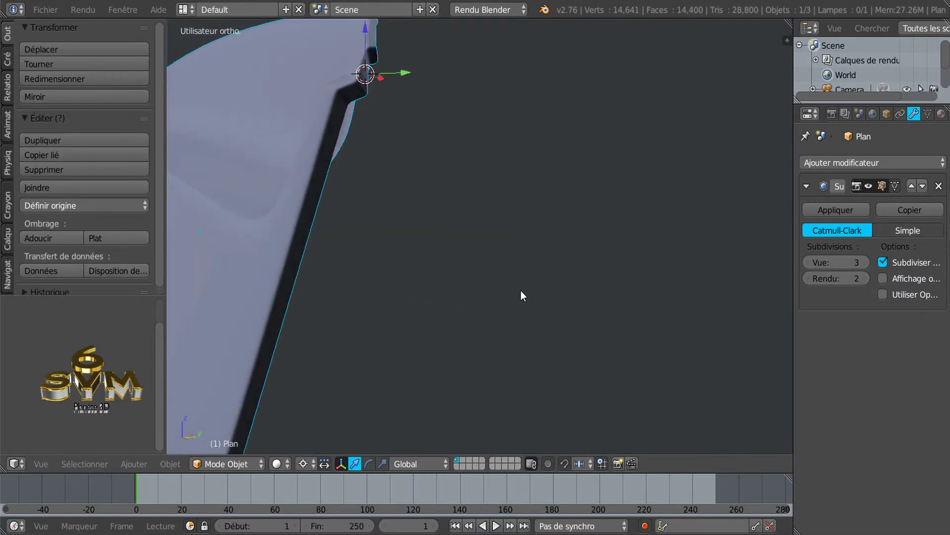
scroll(655, 281, "down", 6)
middle_click_drag(656, 281, 623, 295)
scroll(622, 295, "up", 5)
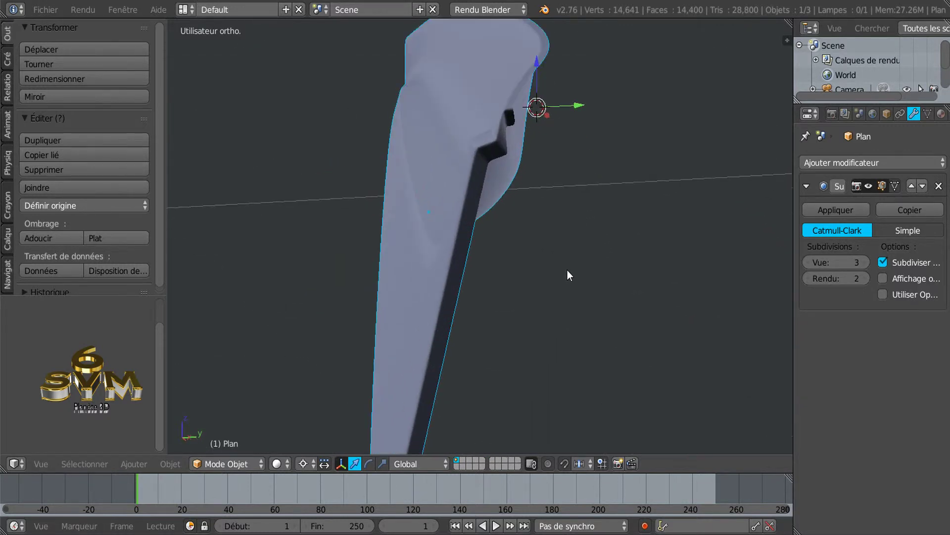
middle_click_drag(565, 253, 556, 299)
key("Tab")
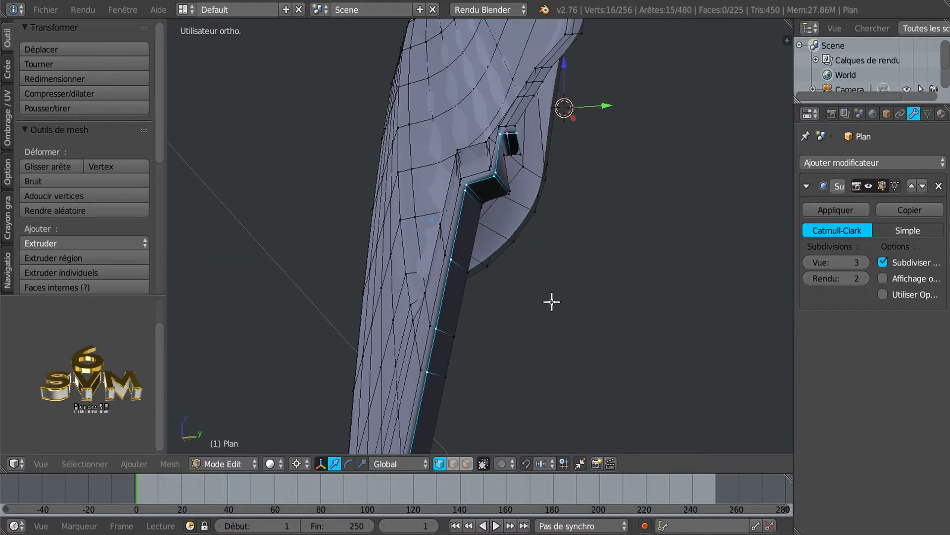
Try moving the three end vertices of the notched border strip about 0.004 along Y
middle_click_drag(536, 215, 533, 213)
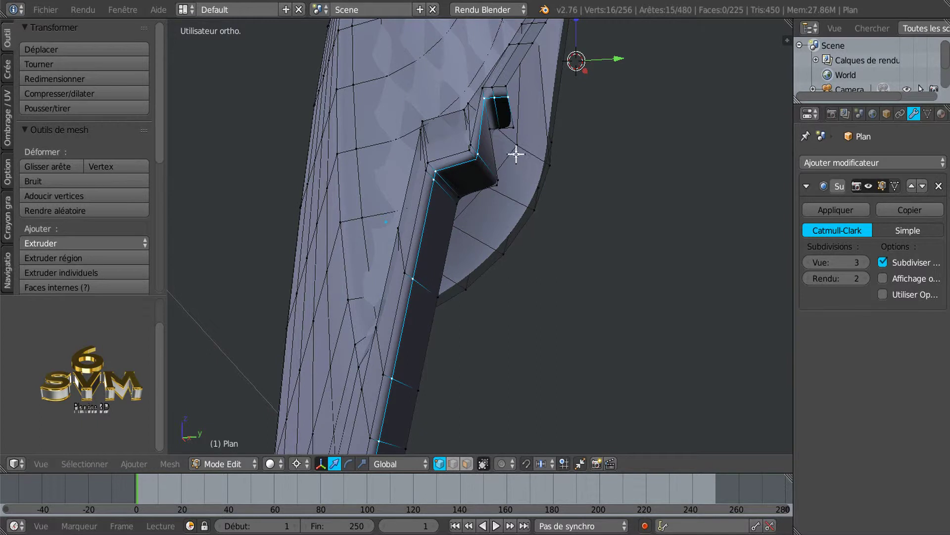
middle_click_drag(513, 141, 512, 142)
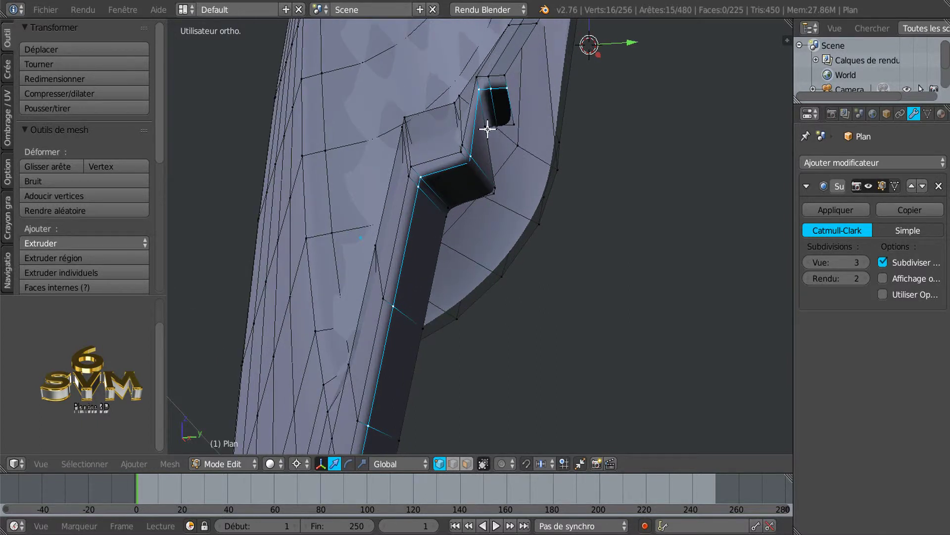
right_click(490, 127)
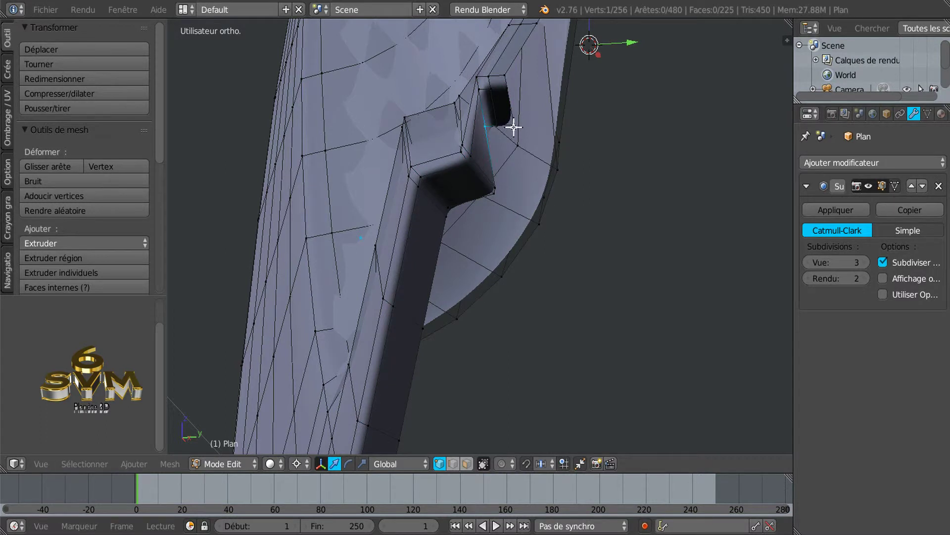
right_click(507, 128, "shift")
right_click(494, 127, "shift")
left_click(610, 158)
left_click_drag(652, 156, 663, 153)
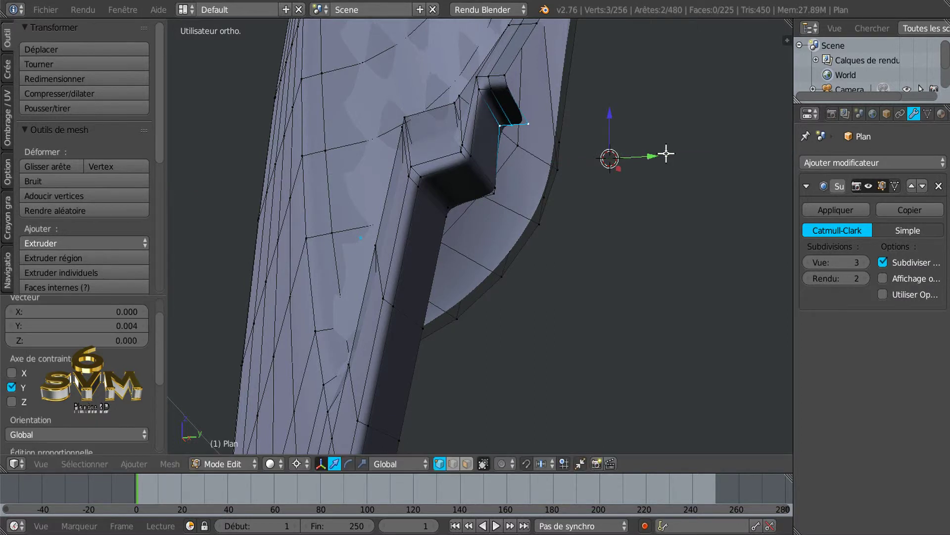
scroll(664, 153, "up", 7)
scroll(684, 162, "down", 4)
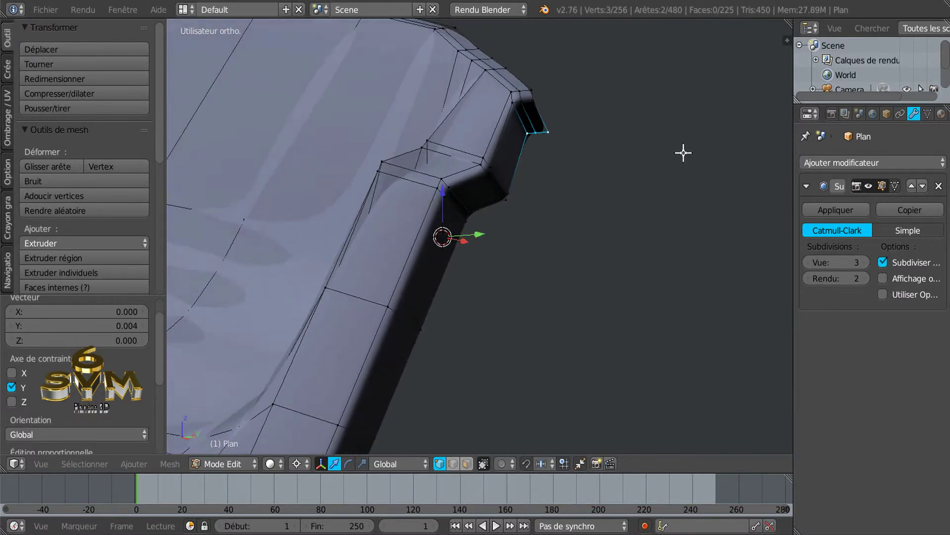
middle_click_drag(640, 163, 642, 188)
Undo the Y move of the notched strip's end vertices
key("ctrl+z")
key("ctrl+z")
key("ctrl+z")
key("ctrl+z")
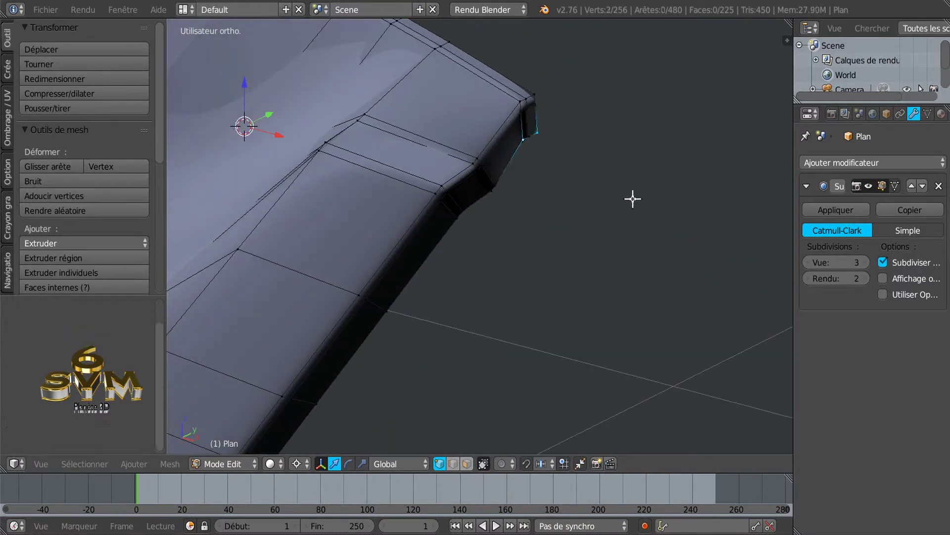
Undo the recent edits to the slanted notched border, back through its loop cut and extrusion
key("ctrl+z")
key("ctrl+z")
key("ctrl+z")
key("ctrl+z")
key("ctrl+z")
key("ctrl+z")
key("ctrl+z")
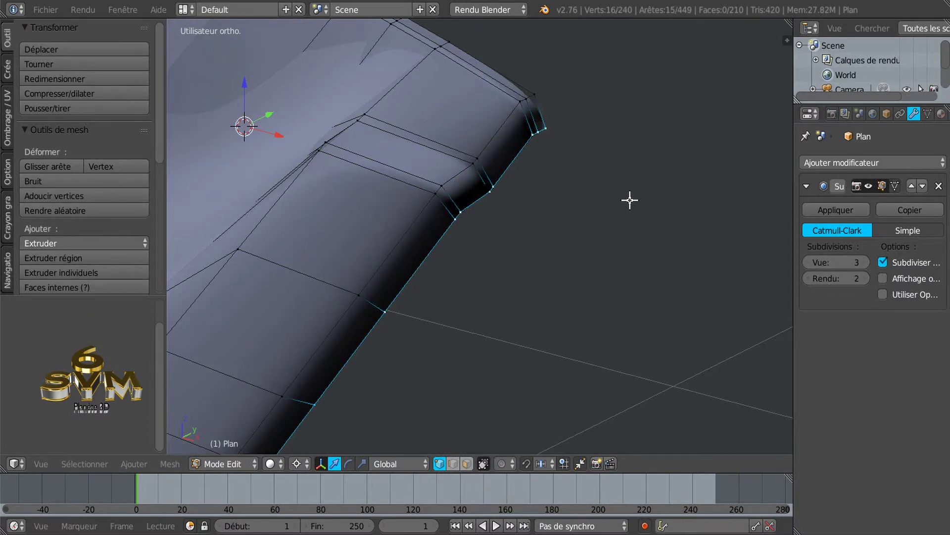
key("ctrl+z")
middle_click_drag(607, 209, 587, 236)
key("ctrl+z")
Extrude the slanted notched border again and scale the new edge to about 0.92
key("e")
key("s")
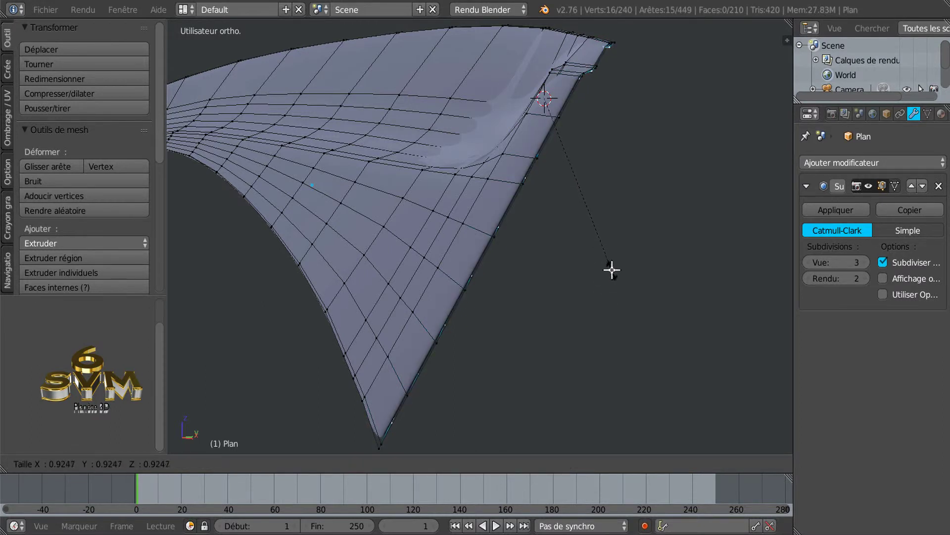
left_click(614, 274)
Move the extruded border edge about 0.006 along Y and -0.009 along Z, and check the smoothed result in Object Mode
middle_click_drag(612, 277, 549, 289)
left_click_drag(631, 91, 636, 91)
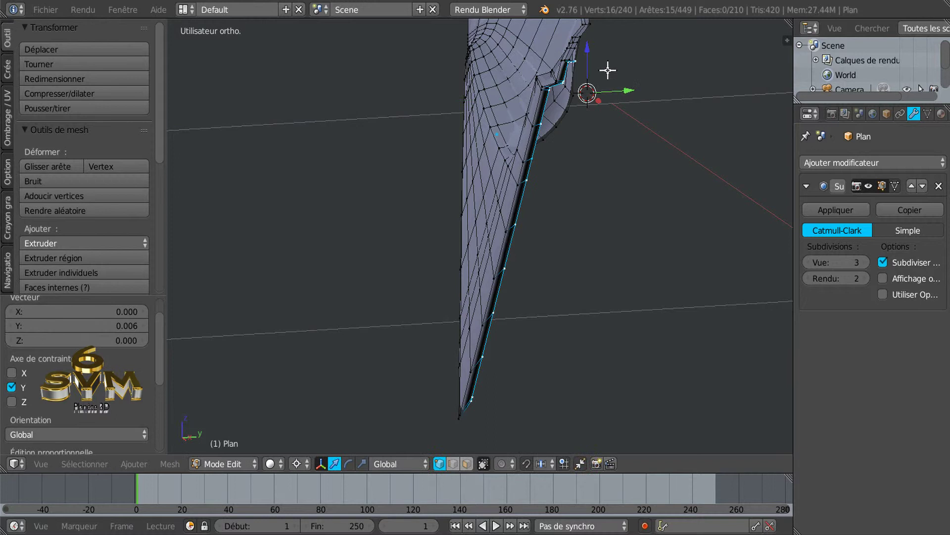
left_click_drag(589, 50, 590, 60)
middle_click_drag(611, 108, 562, 237)
scroll(574, 224, "up", 2)
scroll(532, 204, "up", 5)
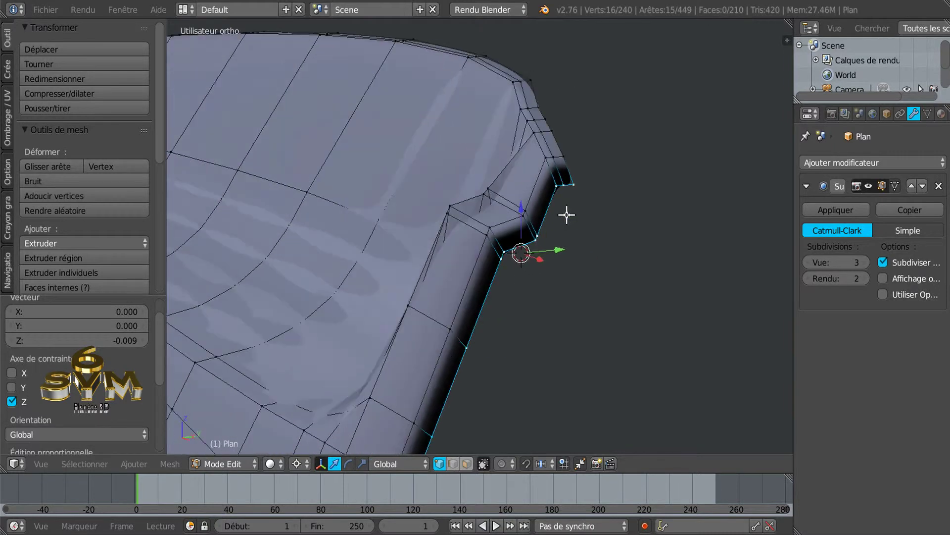
key("Tab")
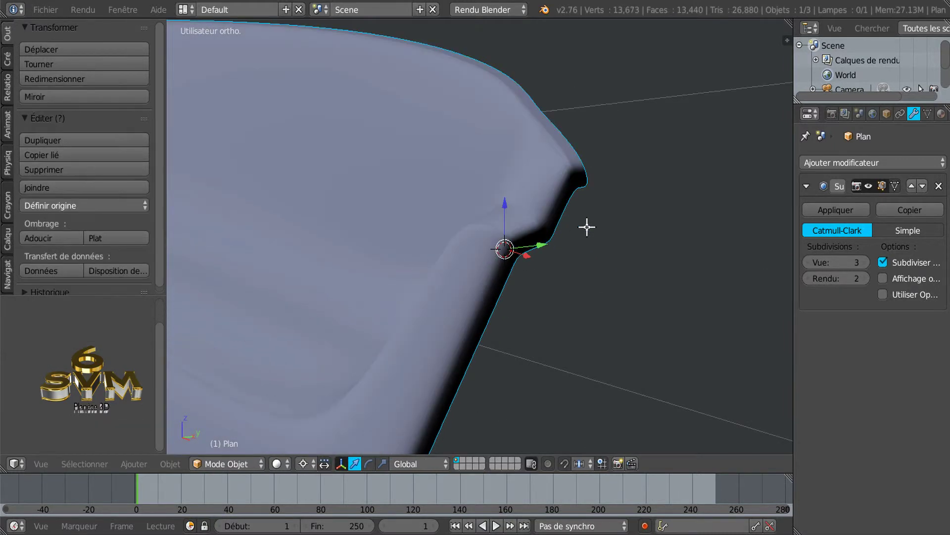
scroll(587, 226, "down", 2)
middle_click_drag(587, 227, 551, 239)
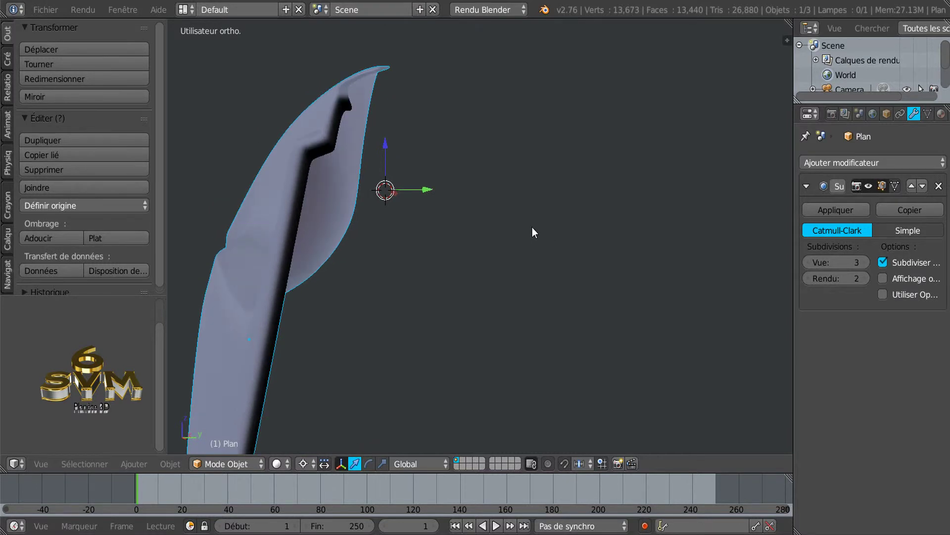
key("Tab")
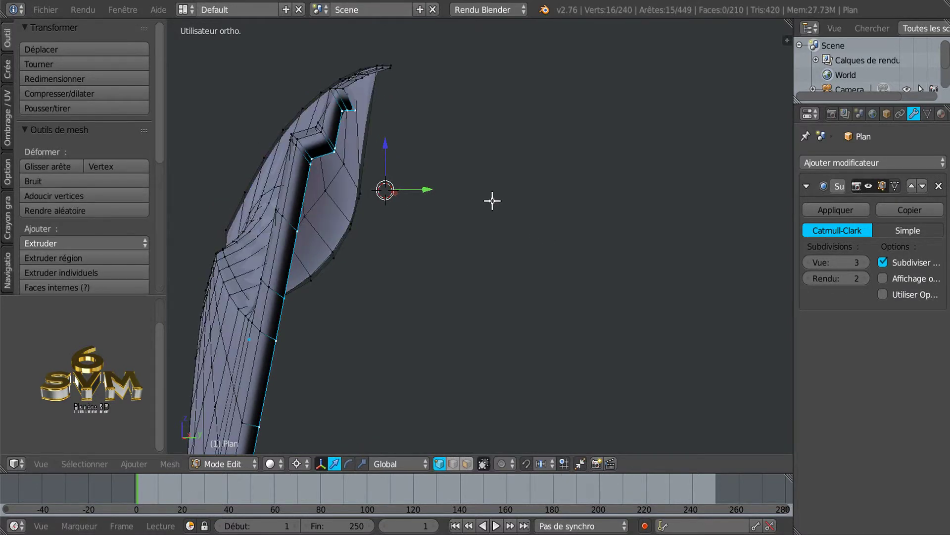
Try moving the three upper end vertices of the notched border strip about -0.001 along Y
middle_click_drag(500, 214, 565, 319, "shift")
scroll(430, 276, "up", 3)
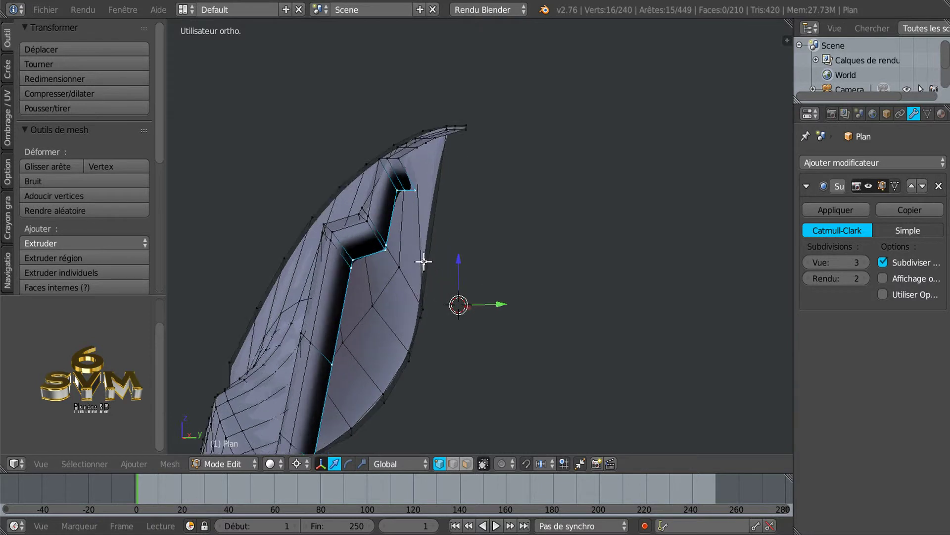
right_click(394, 175)
right_click(402, 174, "shift")
right_click(414, 174, "shift")
left_click(469, 177)
key("g")
key("y")
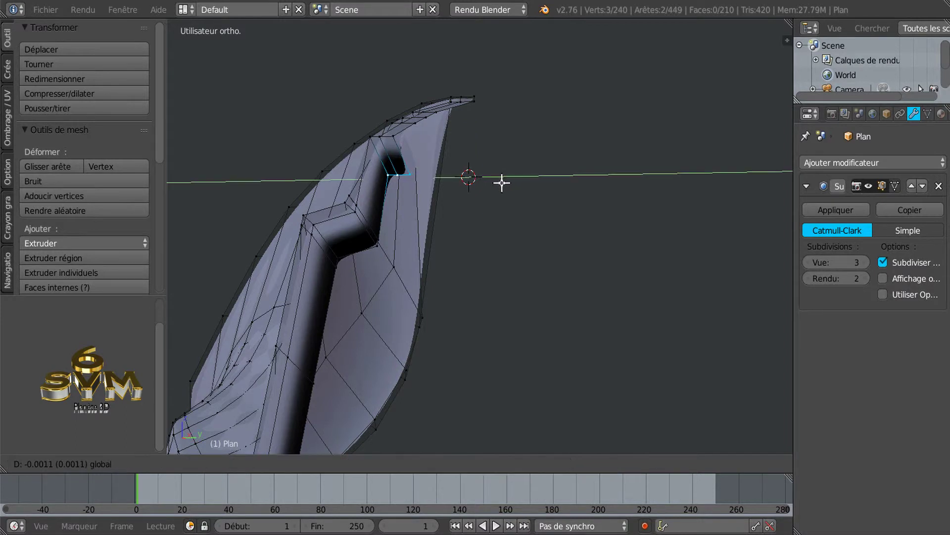
left_click(502, 186)
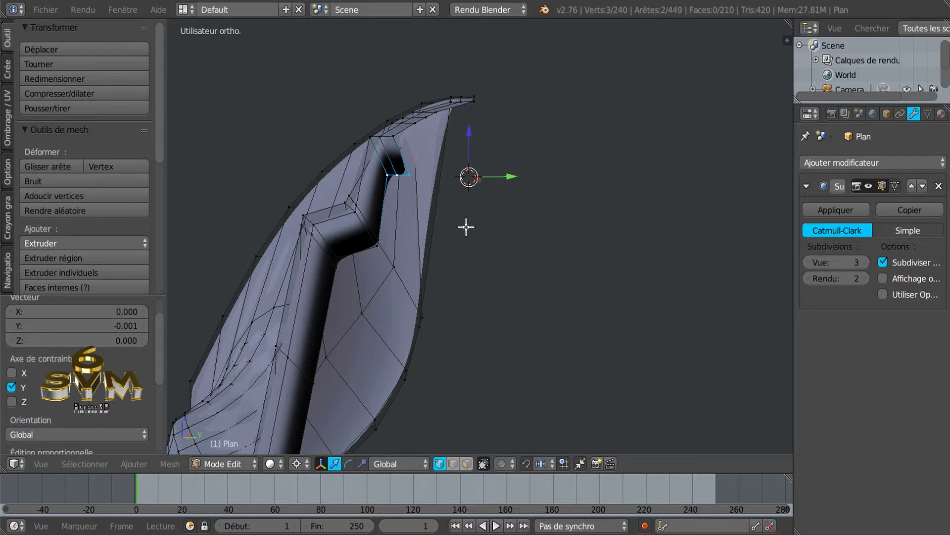
key("ctrl+z")
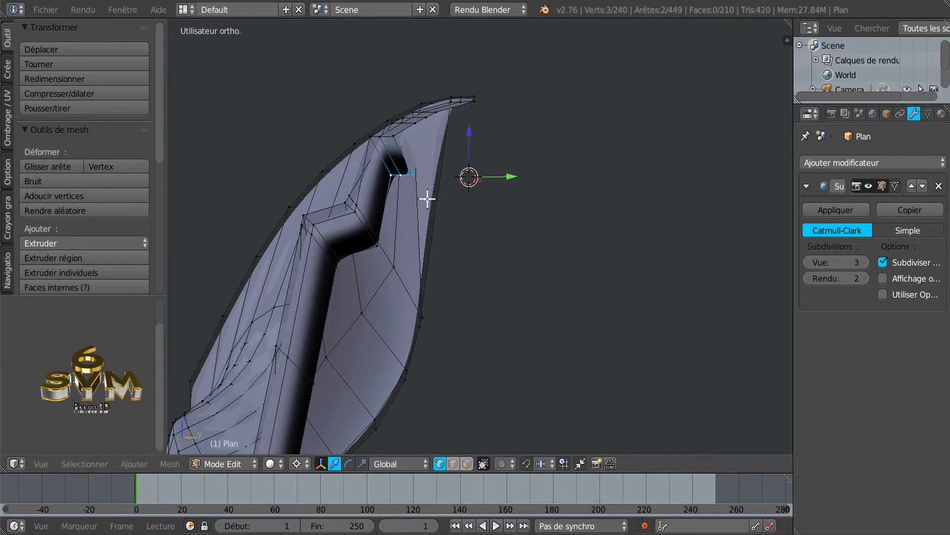
Move the outermost upper end vertex of the notched strip about -0.005 along Y and check the smoothed panel
right_click(413, 173)
left_click_drag(510, 177, 495, 183)
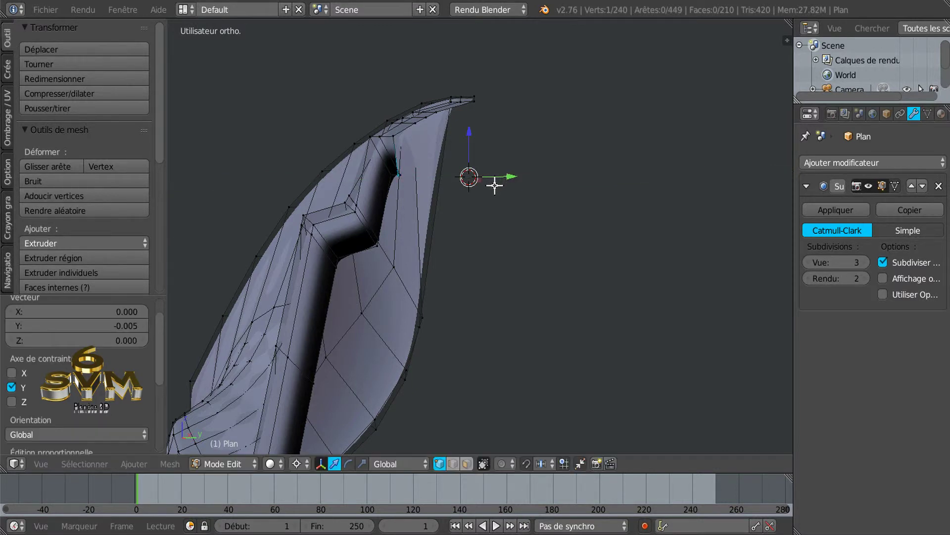
key("Tab")
scroll(489, 223, "up", 5)
scroll(501, 221, "down", 3)
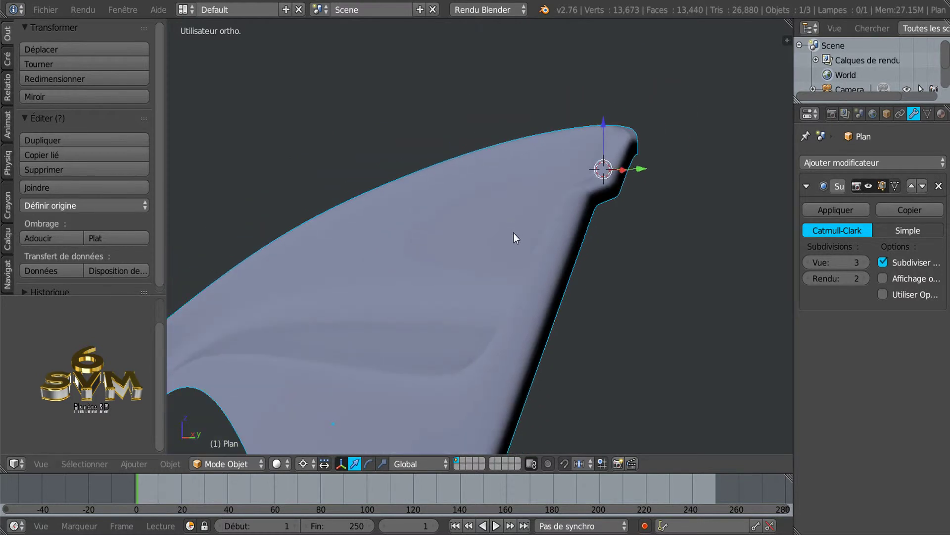
scroll(515, 232, "up", 2)
Add a single loop cut along the extruded border strip in Edit Mode, slid to a factor of about 0.266
key("Tab")
scroll(534, 239, "up", 3)
middle_click_drag(547, 241, 544, 241)
key("ctrl+r")
left_click(546, 202)
left_click(542, 203)
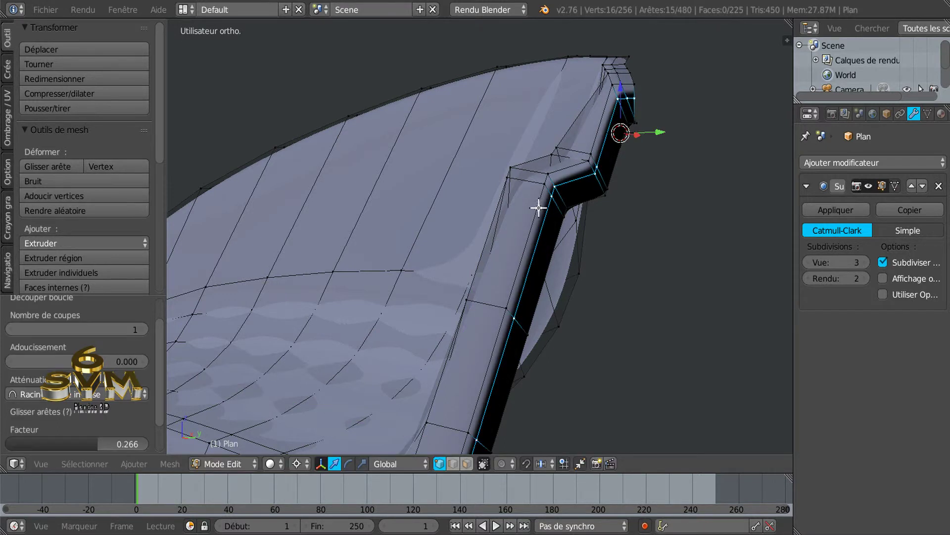
Examine the smoothed panel in Object Mode, including the sharpened slanted border and the reverse side
key("Tab")
scroll(493, 246, "down", 3)
middle_click_drag(489, 279, 545, 169)
scroll(568, 282, "down", 3)
middle_click_drag(545, 263, 551, 168)
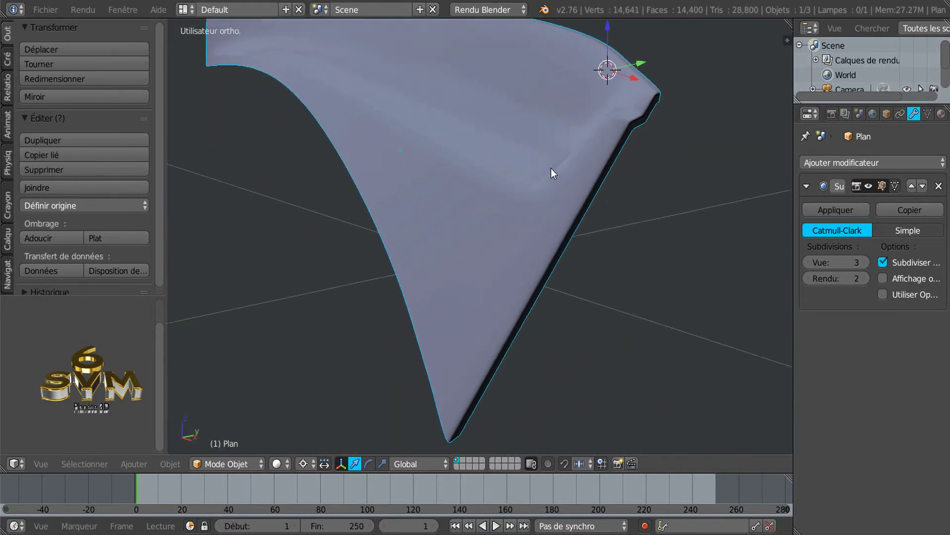
scroll(545, 191, "down", 4)
middle_click_drag(545, 203, 670, 156)
middle_click_drag(606, 167, 572, 291, "shift")
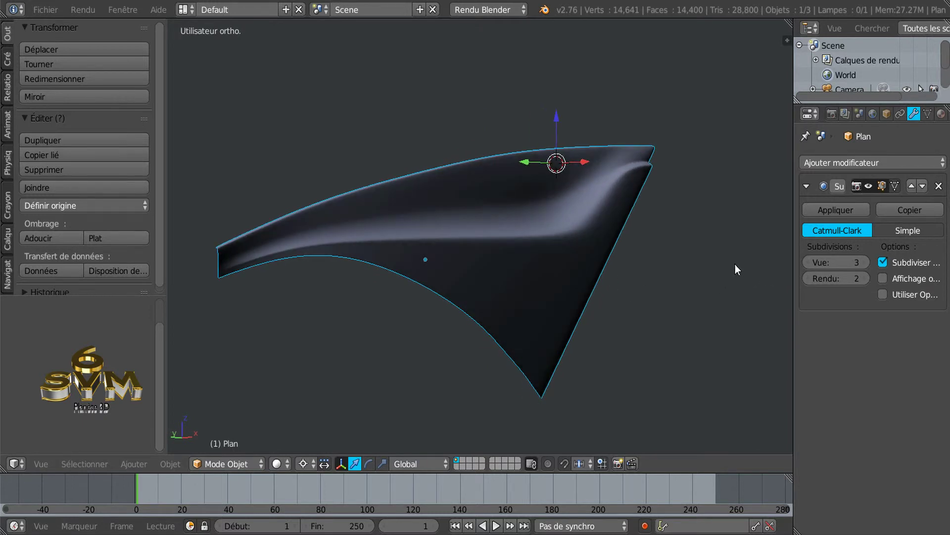
Create a new material for the panel and enable its Sans ombrage option
left_click(941, 114)
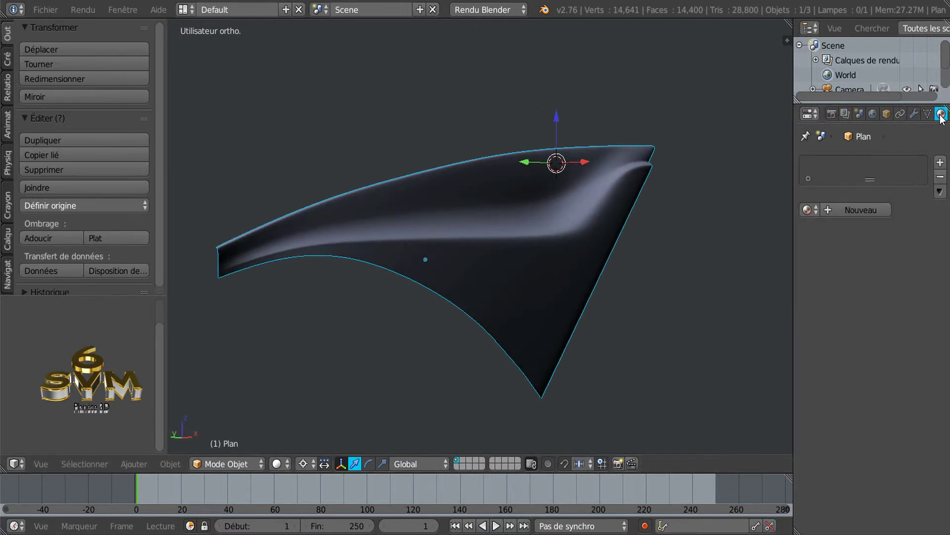
left_click(857, 209)
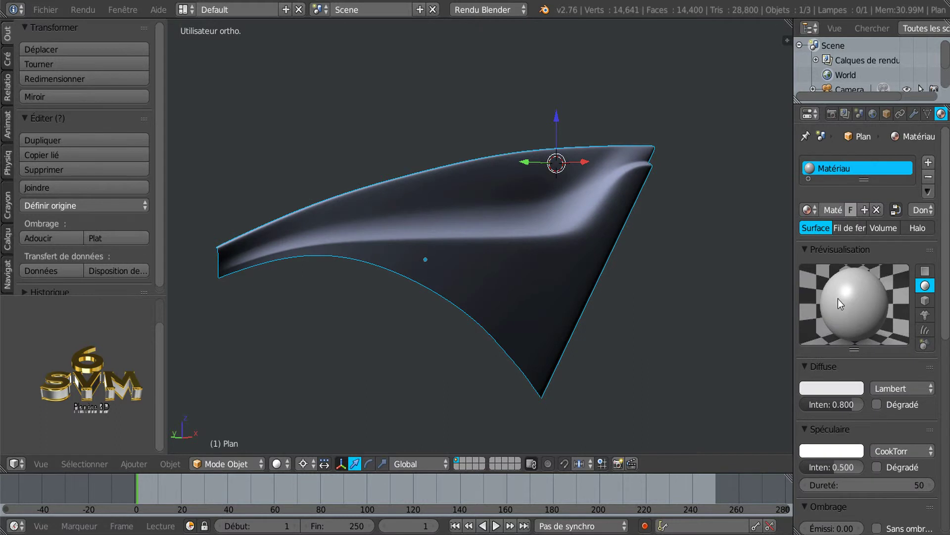
scroll(839, 302, "down", 10)
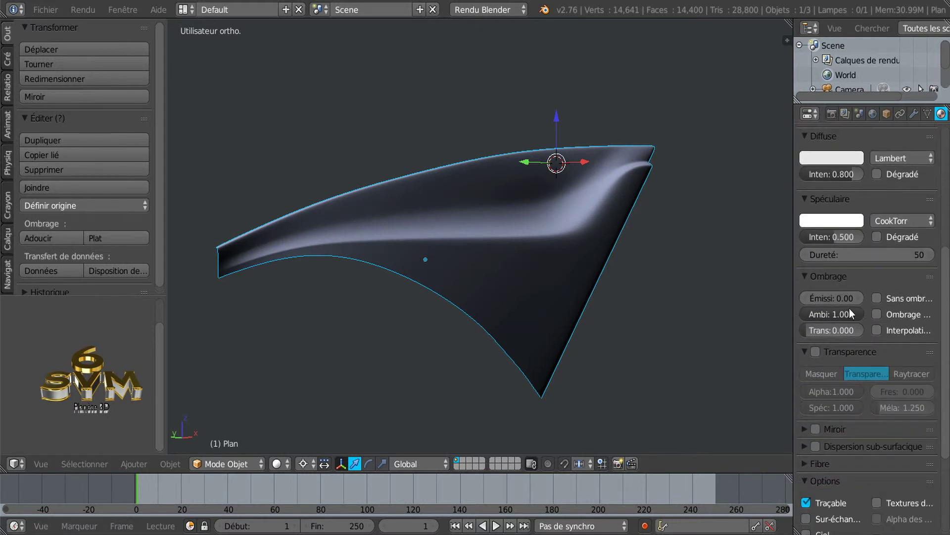
scroll(849, 314, "up", 10)
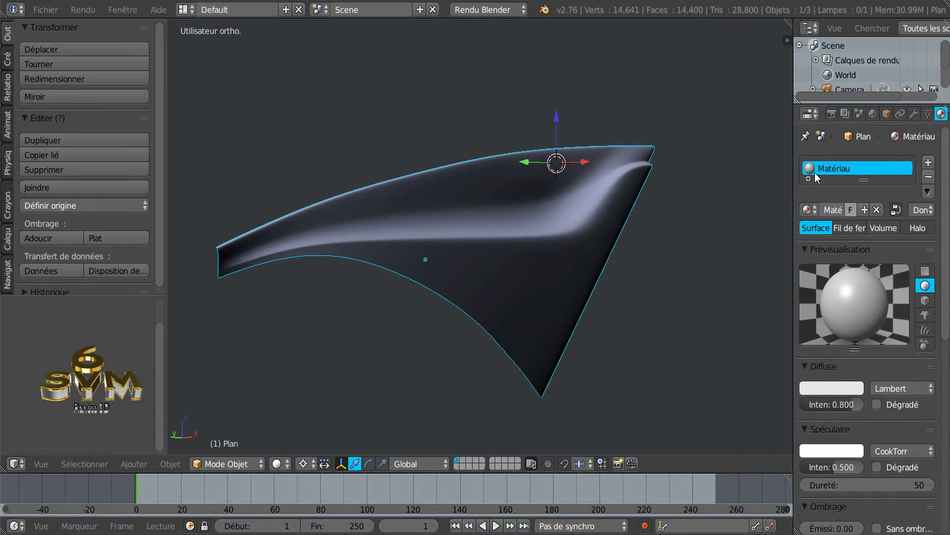
left_click_drag(790, 156, 752, 156)
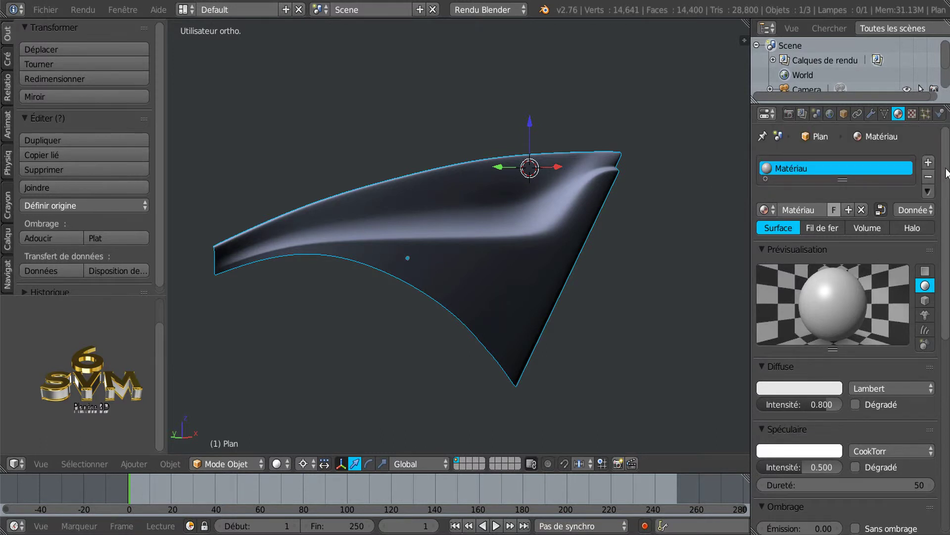
left_click_drag(946, 174, 942, 265)
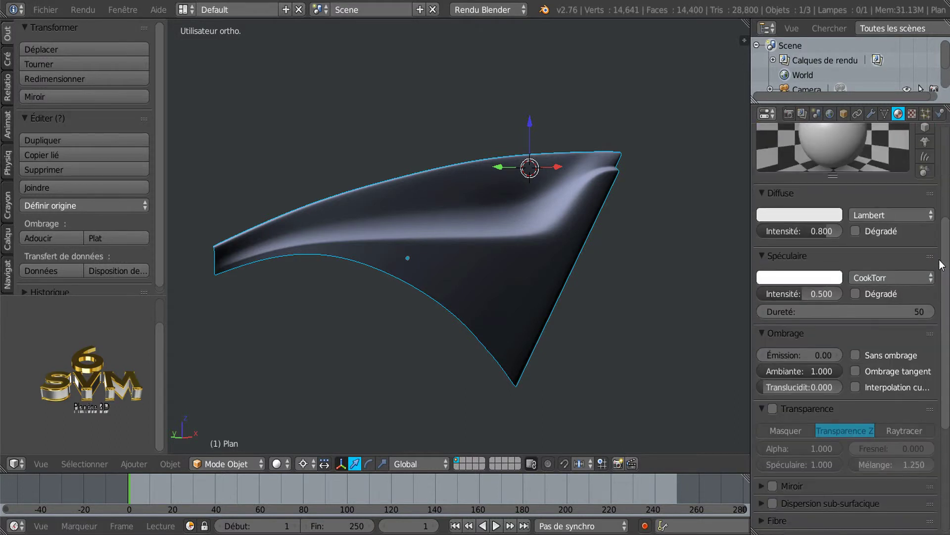
left_click(856, 355)
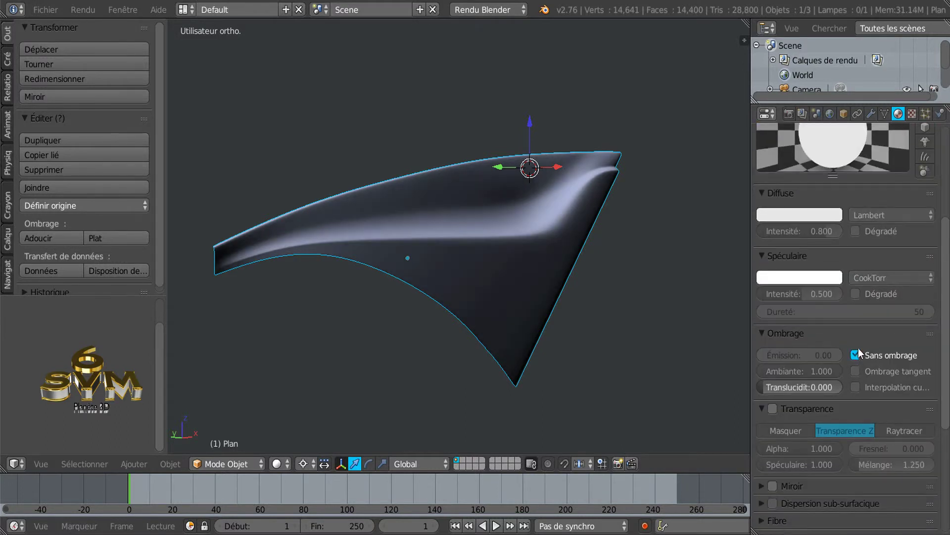
Add a new texture to the panel's material, keeping its type as Image ou vidéo
left_click(912, 113)
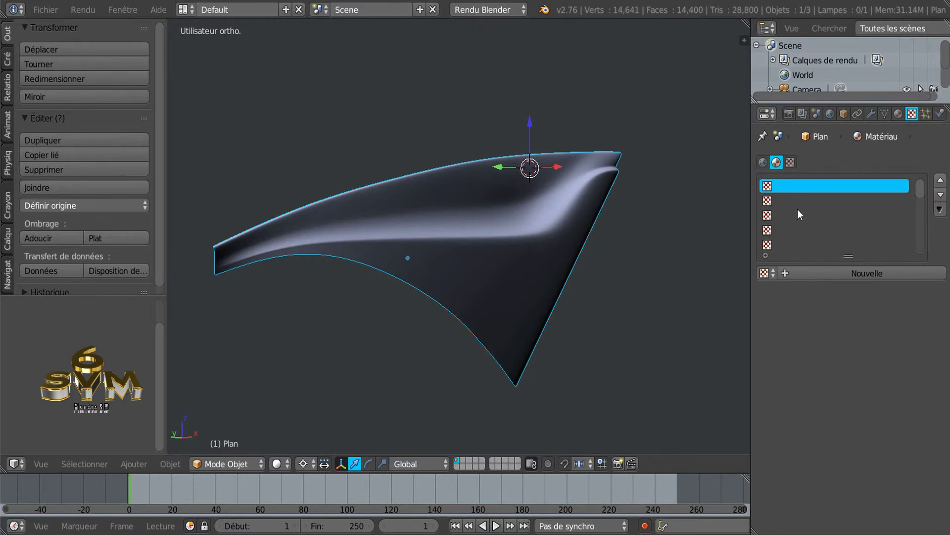
left_click(867, 273)
scroll(868, 275, "down", 3)
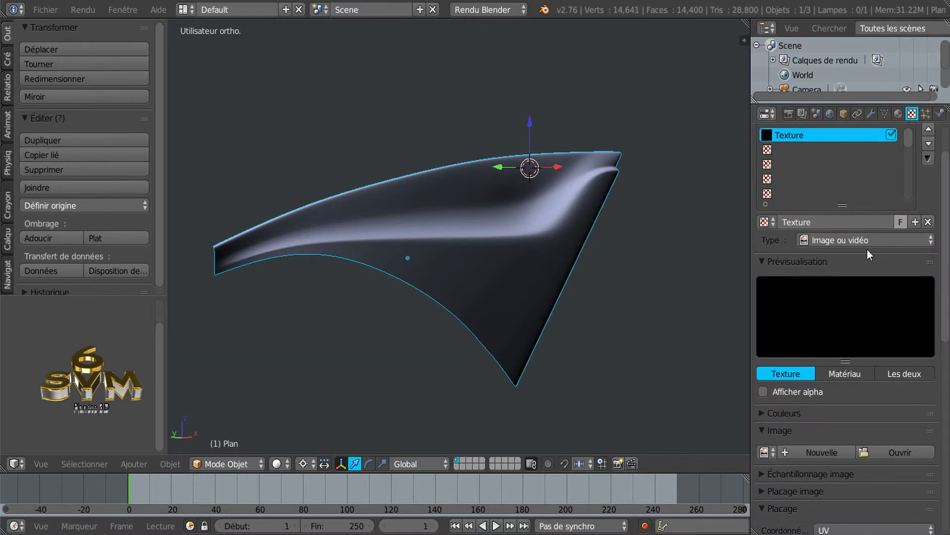
scroll(866, 243, "down", 10)
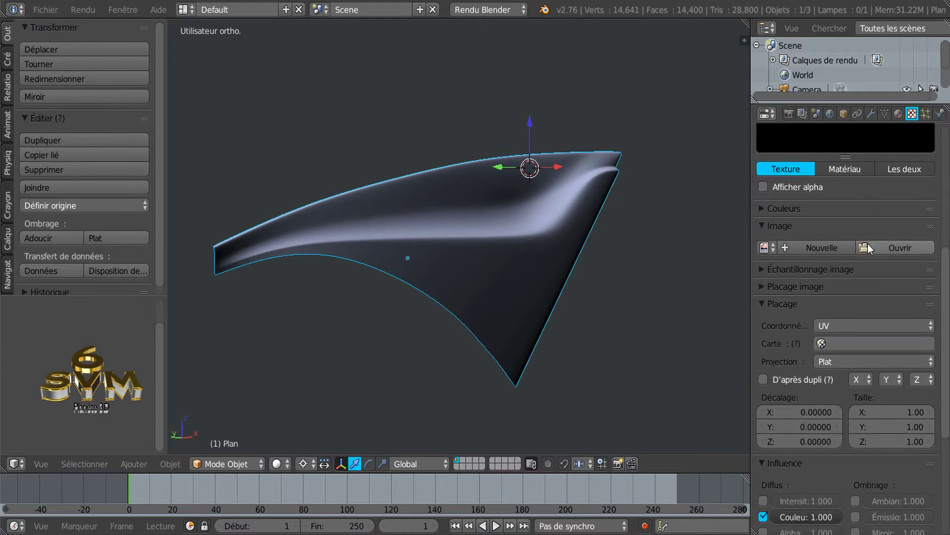
scroll(886, 198, "up", 6)
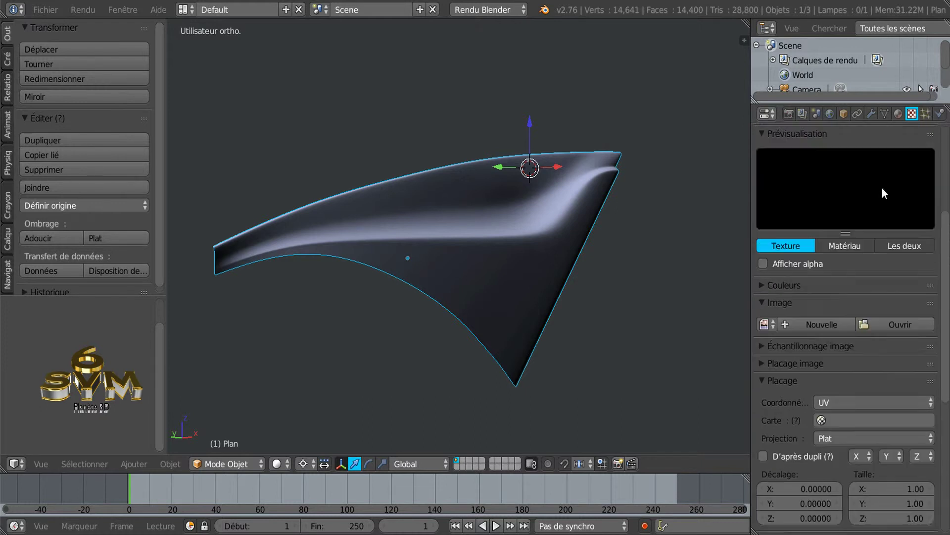
scroll(880, 187, "up", 1)
left_click(877, 188)
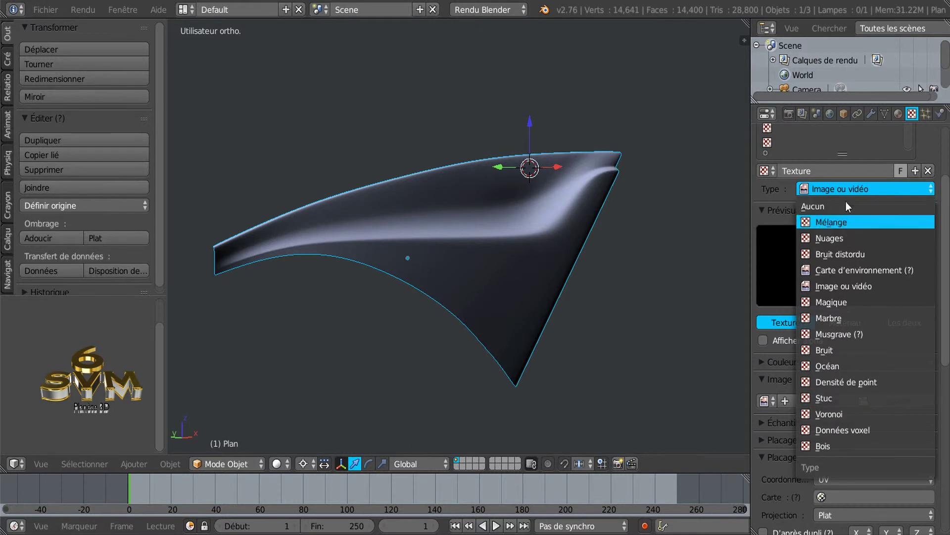
scroll(847, 330, "down", 5)
Load test2.PNG from the 2cv texture folder as the texture's image
left_click(905, 296)
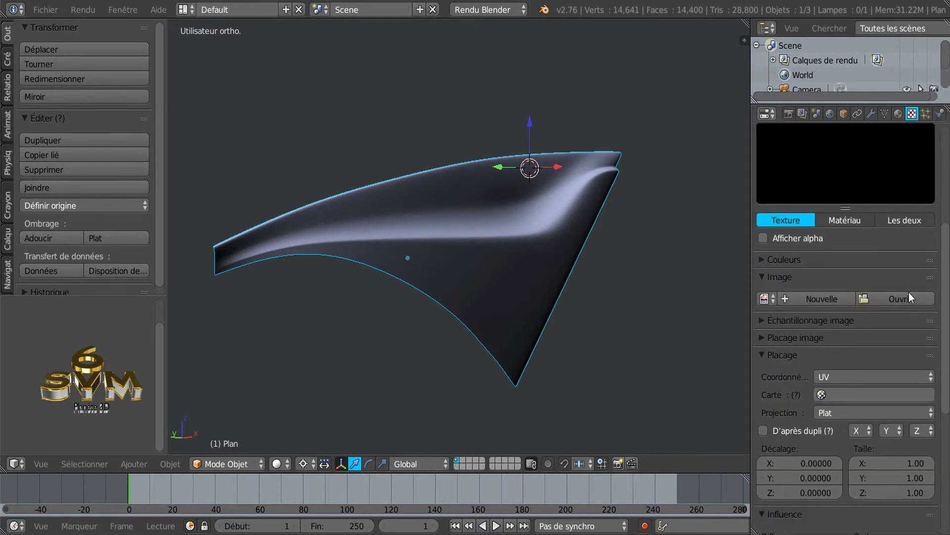
scroll(88, 200, "down", 7)
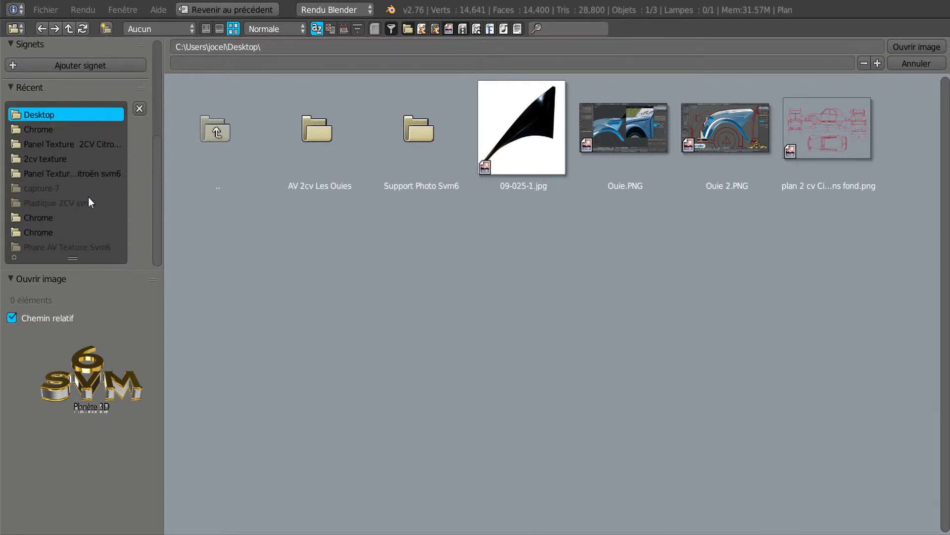
scroll(88, 197, "up", 1)
left_click(61, 169)
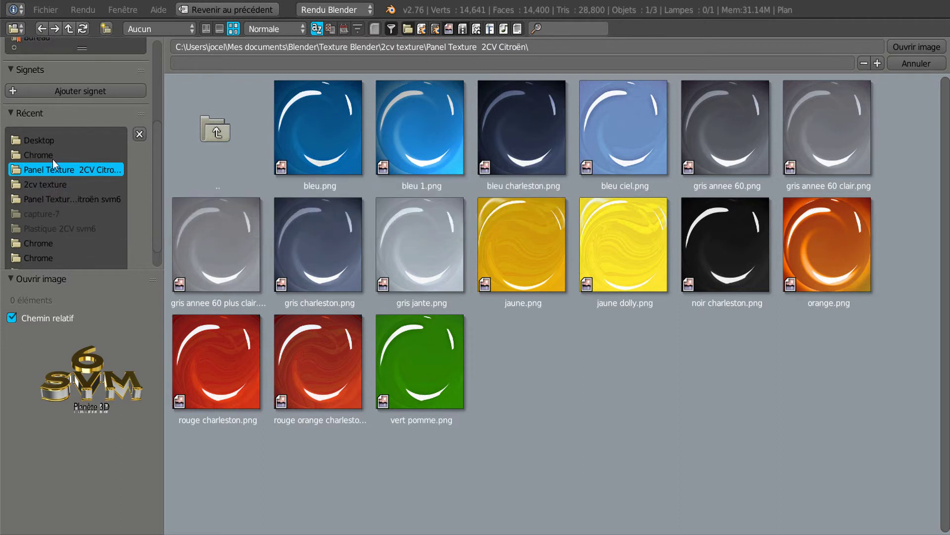
left_click(49, 183)
scroll(169, 227, "down", 4)
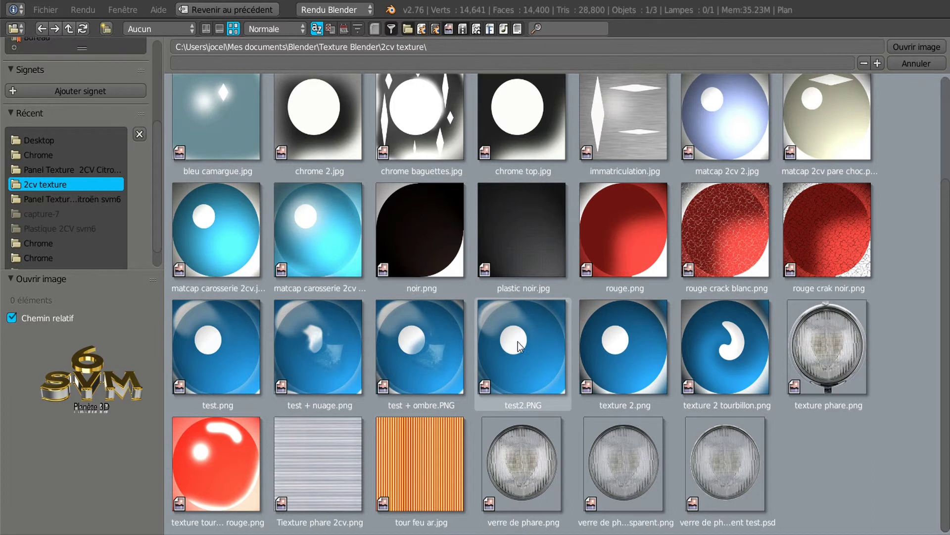
left_click(518, 341)
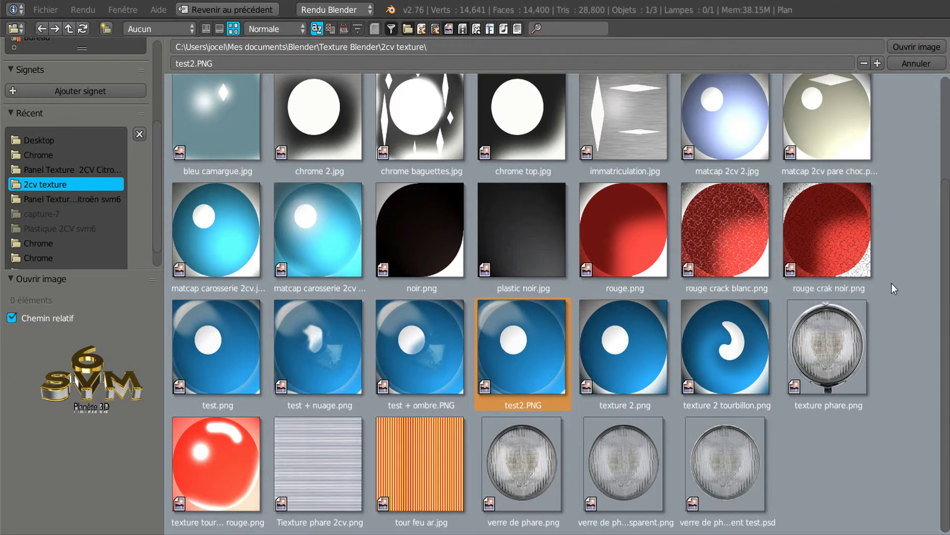
left_click(920, 45)
Set the texture's mapping coordinates to Réflexion
scroll(925, 328, "down", 9)
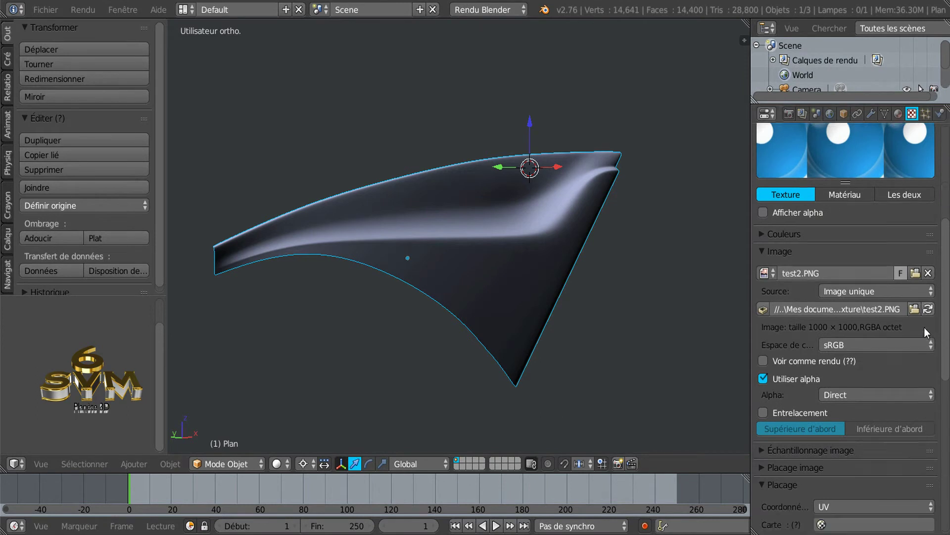
left_click(893, 353)
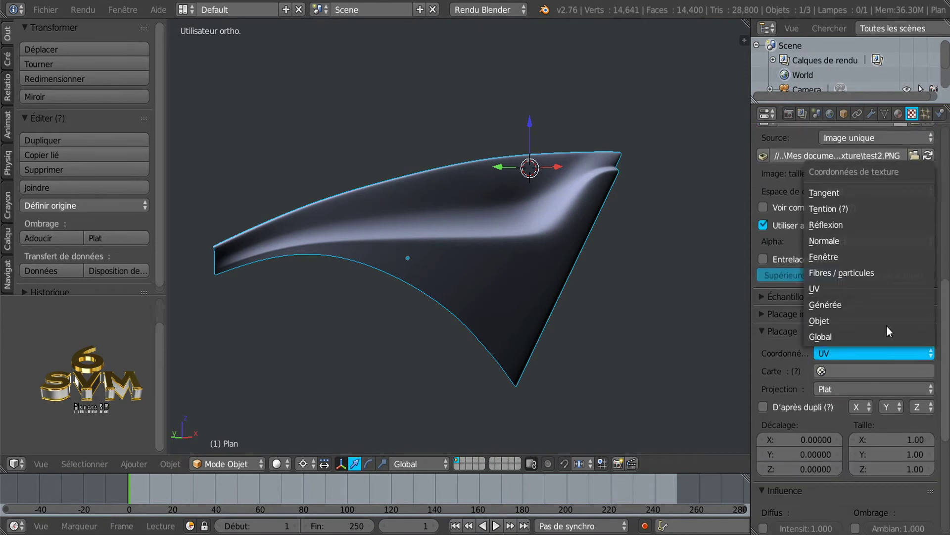
left_click(862, 224)
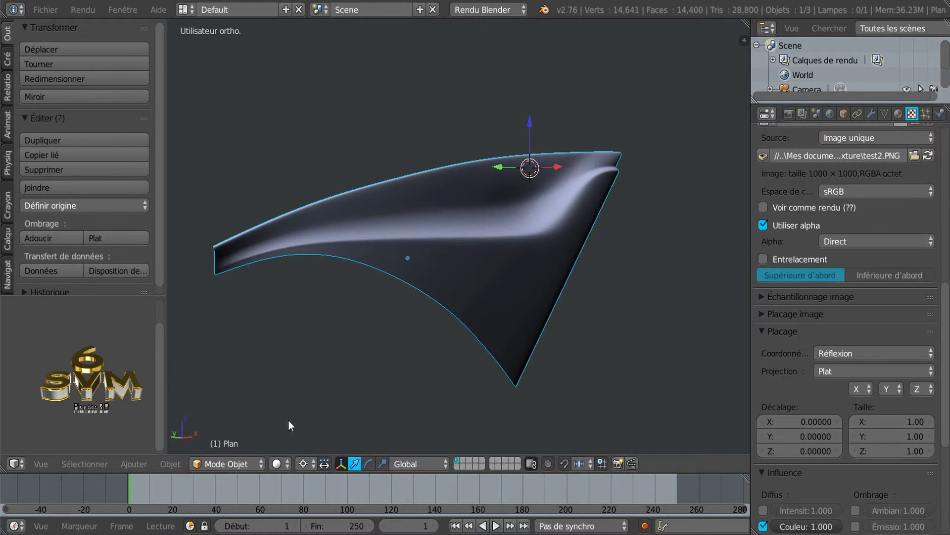
Switch the 3D view's shading to Matériau and widen the view by narrowing the properties area
left_click(276, 463)
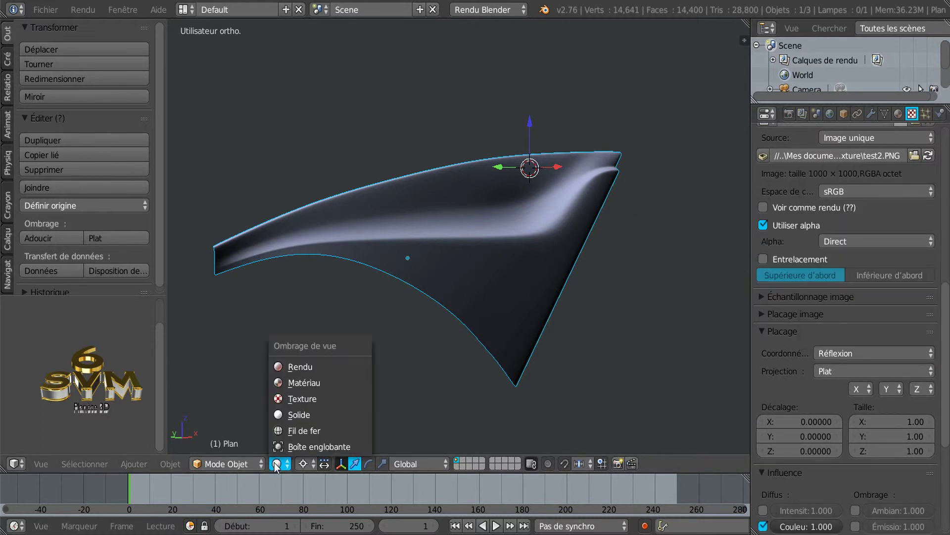
left_click(287, 381)
mouse_move(307, 361)
middle_mouse_down()
mouse_move(342, 379)
mouse_move(316, 403)
mouse_move(271, 395)
mouse_move(248, 354)
mouse_move(236, 386)
mouse_move(244, 371)
middle_mouse_up()
middle_click_drag(296, 338, 507, 361)
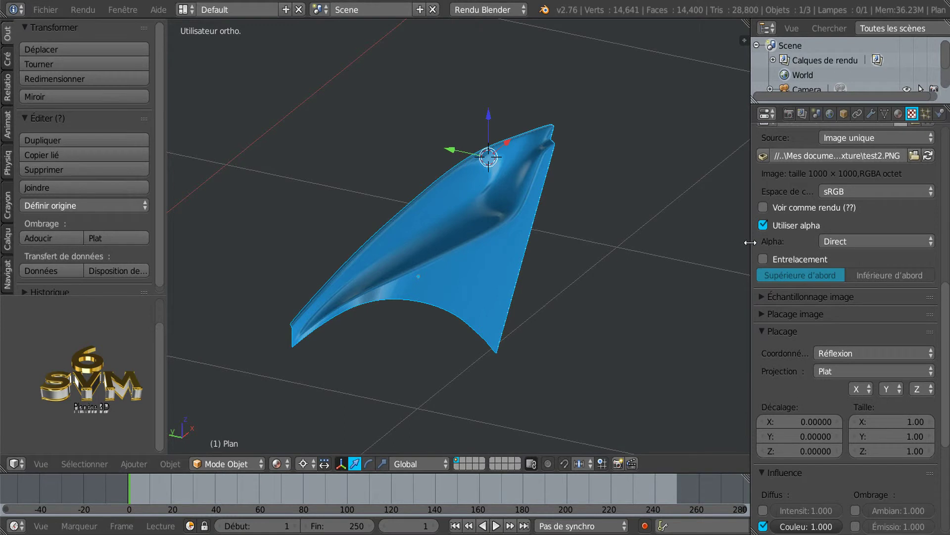
left_click_drag(750, 244, 841, 243)
Add one edge loop alongside the panel's slanted border in Edit Mode, sliding it inward with a factor of about -0.495
middle_click_drag(682, 275, 550, 280)
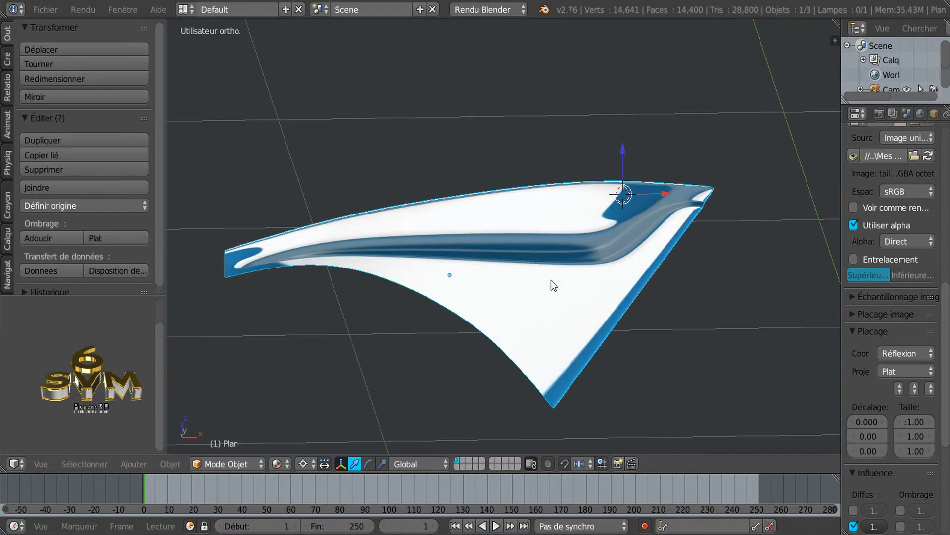
scroll(596, 290, "up", 2)
scroll(597, 290, "down", 1)
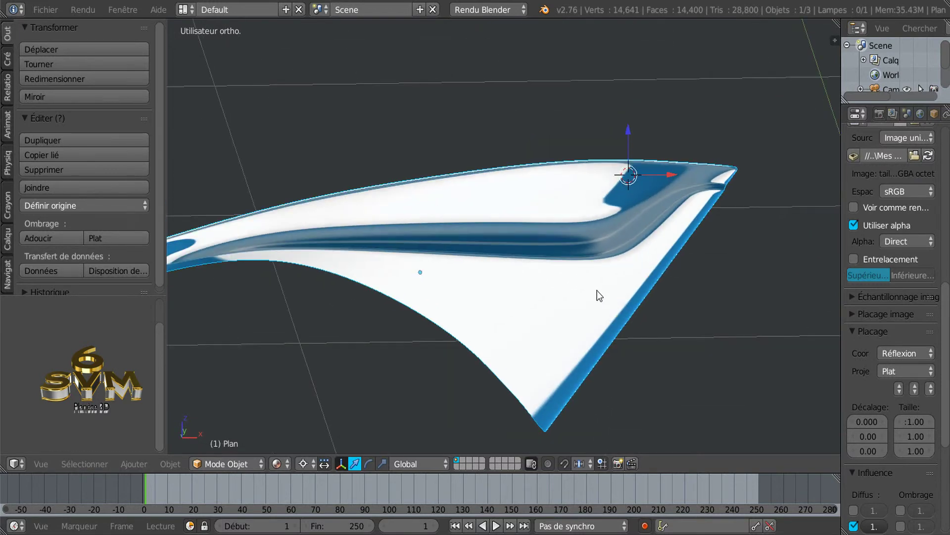
middle_click_drag(569, 309, 587, 338)
key("Tab")
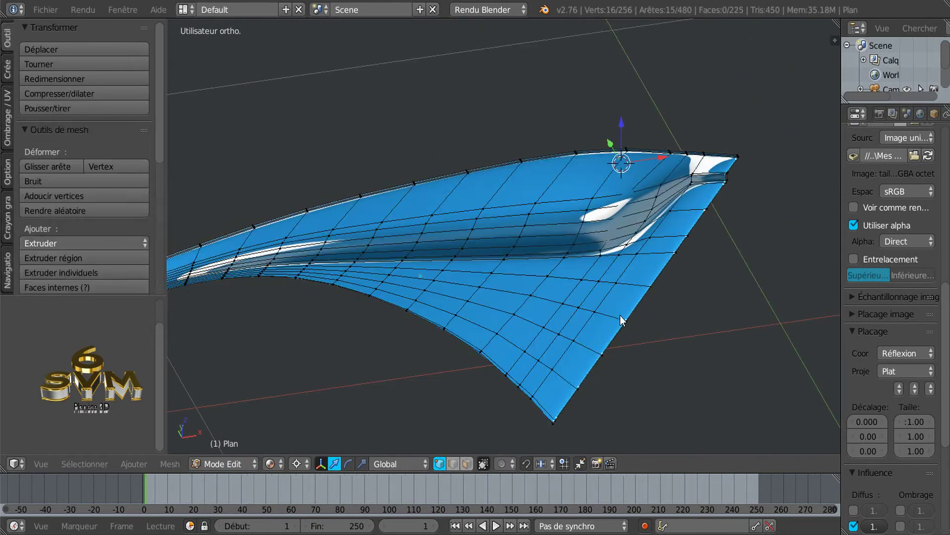
middle_click_drag(647, 291, 645, 271)
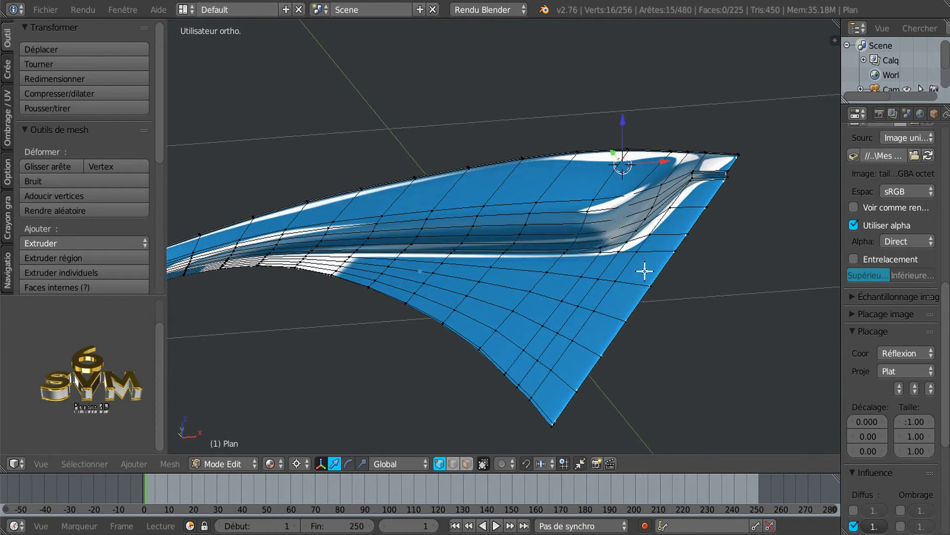
scroll(643, 272, "up", 2)
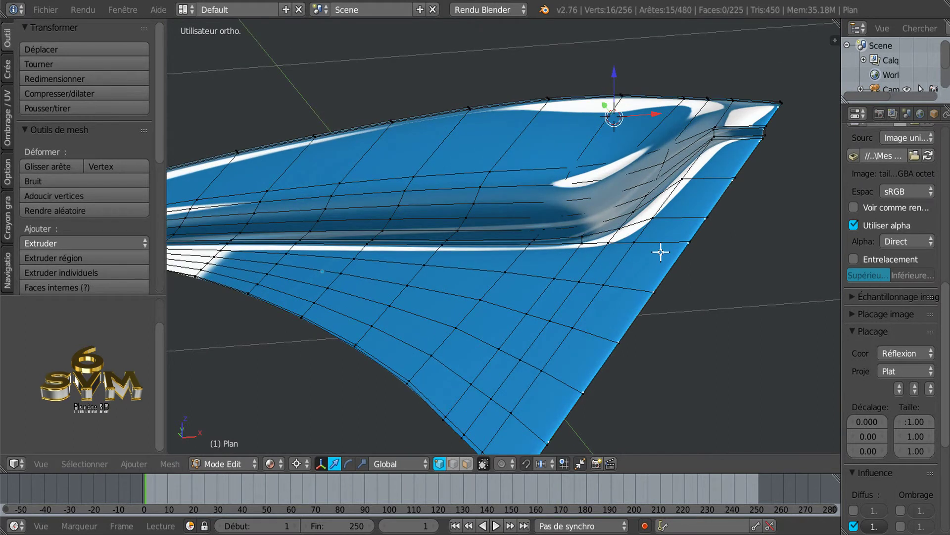
key("ctrl+r")
left_click(665, 242)
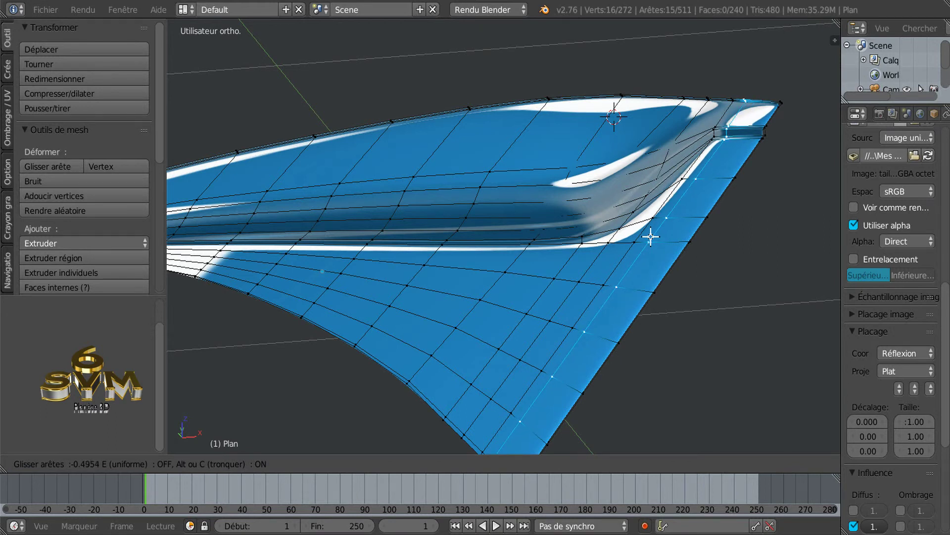
left_click(650, 237)
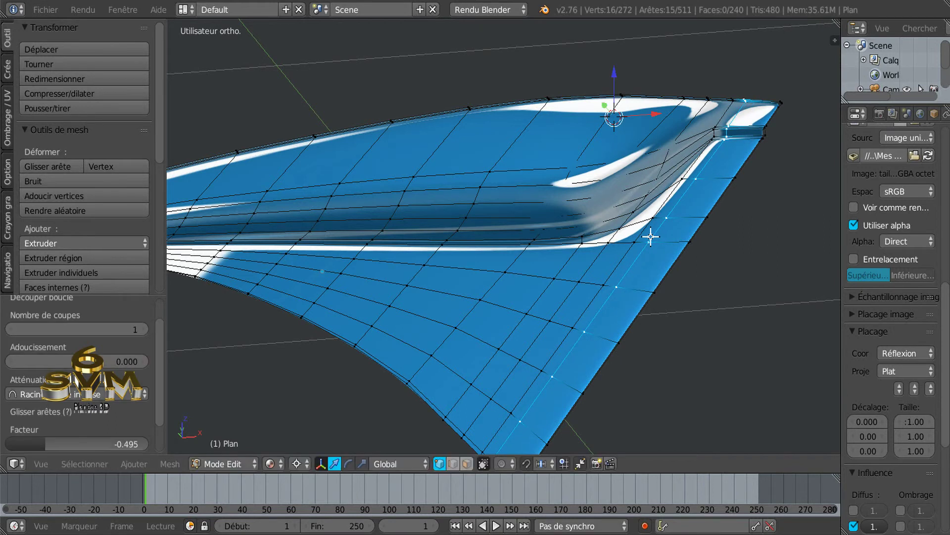
key("Tab")
mouse_move(533, 317)
middle_mouse_down()
mouse_move(551, 349)
mouse_move(560, 350)
mouse_move(523, 315)
middle_mouse_up()
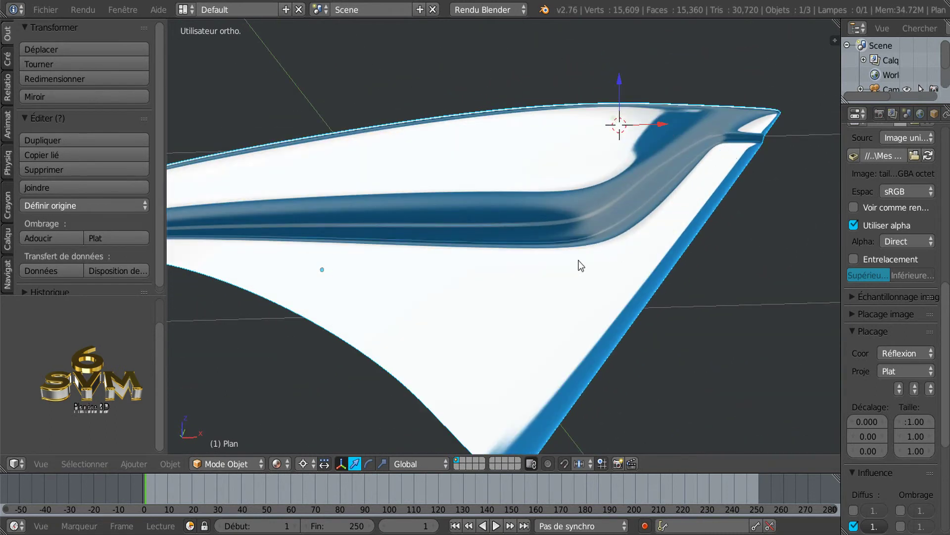
Slide the new edge loop further inward from the slanted border by a factor of about -0.498, and return to Object Mode
key("Tab")
mouse_move(613, 292)
middle_mouse_down()
mouse_move(674, 325)
mouse_move(649, 305)
middle_mouse_up()
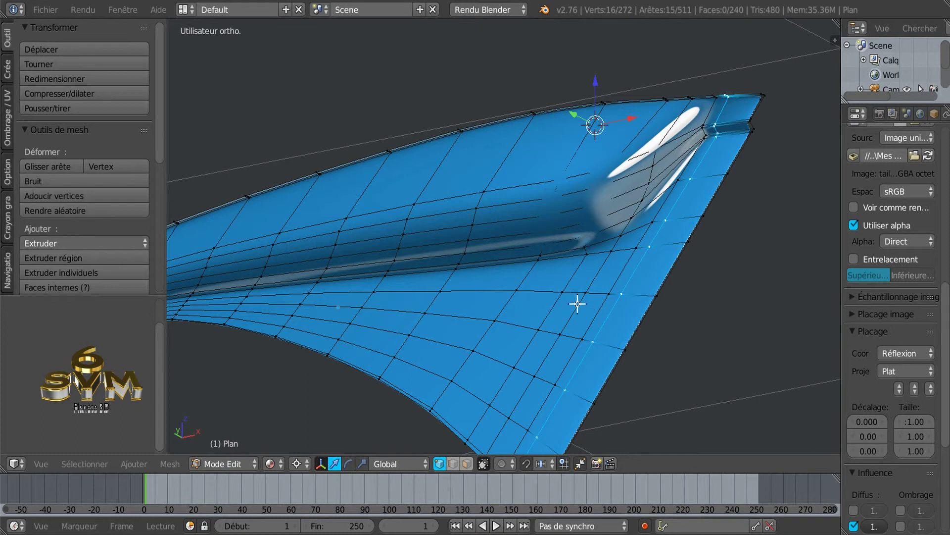
middle_click_drag(658, 309, 649, 273)
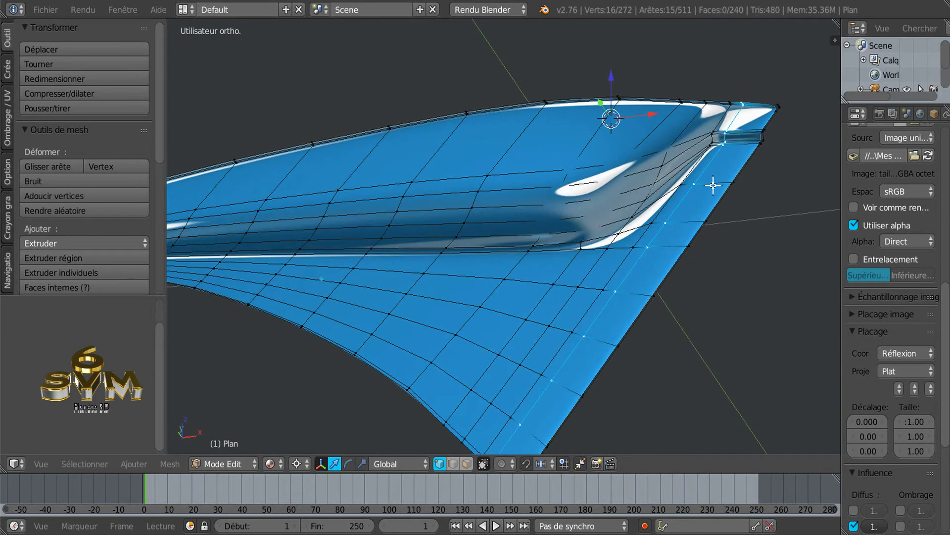
middle_click_drag(712, 186, 713, 178)
key("Tab")
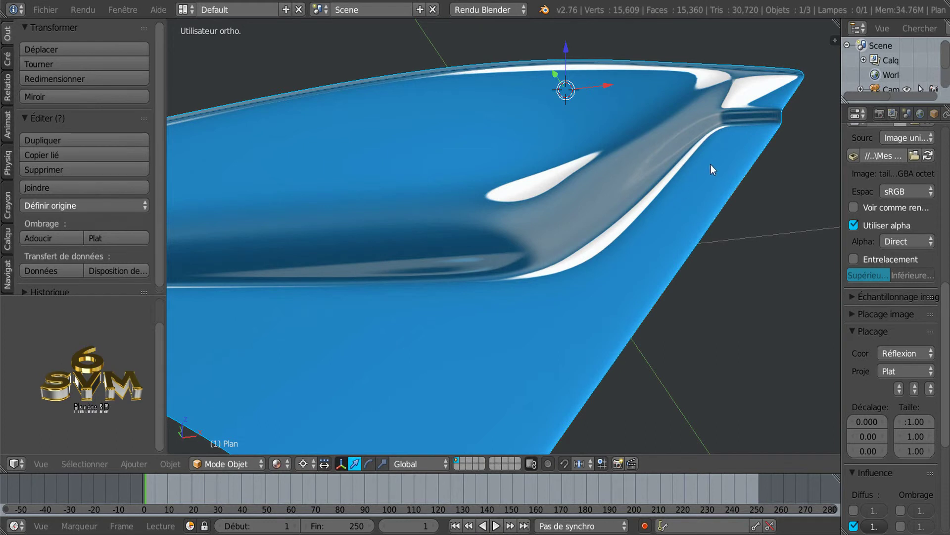
key("Tab")
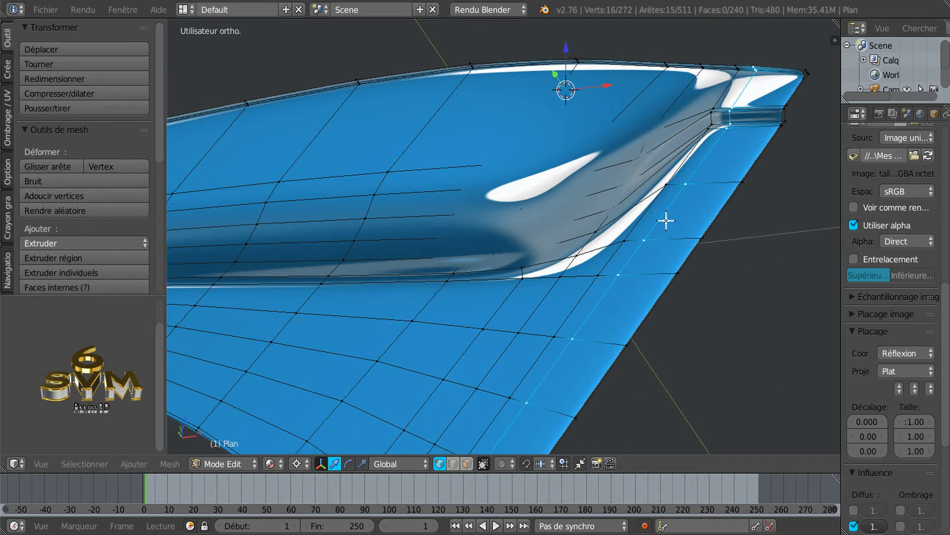
mouse_move(654, 269)
middle_mouse_down()
mouse_move(625, 282)
mouse_move(609, 263)
middle_mouse_up()
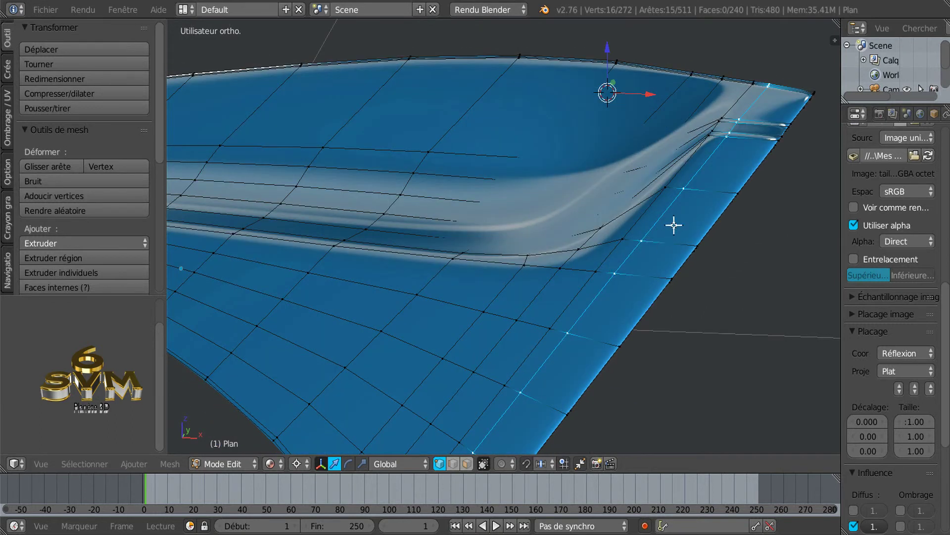
key("g")
key("g")
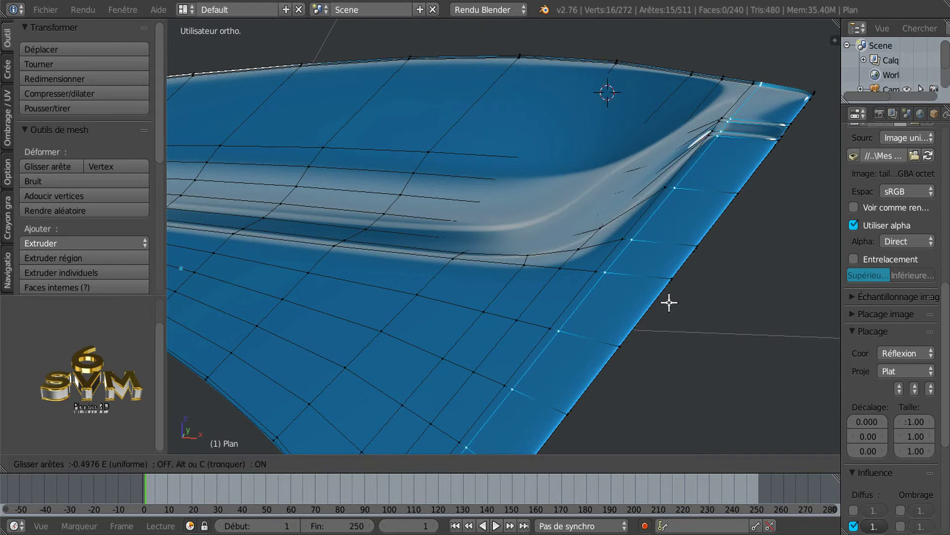
left_click(669, 302)
key("Tab")
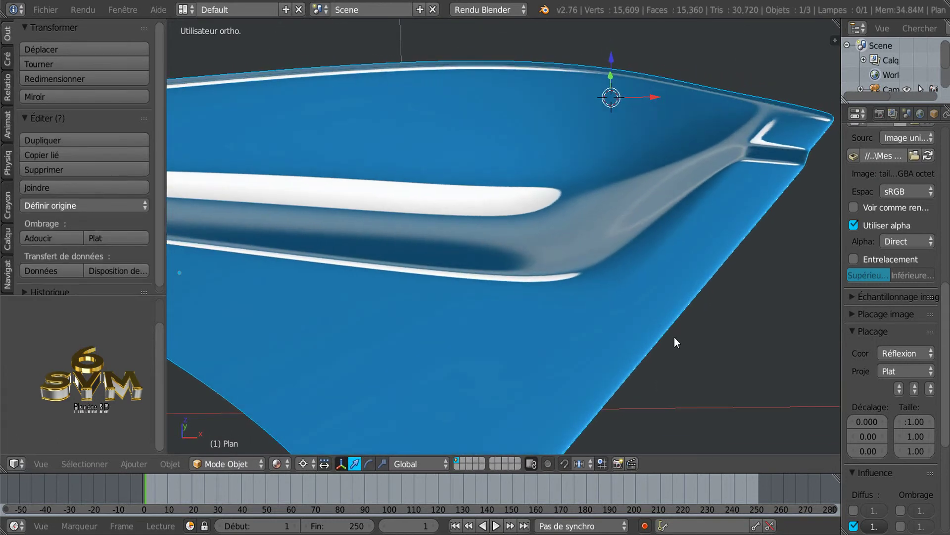
Examine the panel's blue reflections from several angles, especially along the crease and the slanted border
middle_click_drag(674, 337, 590, 333)
key("Tab")
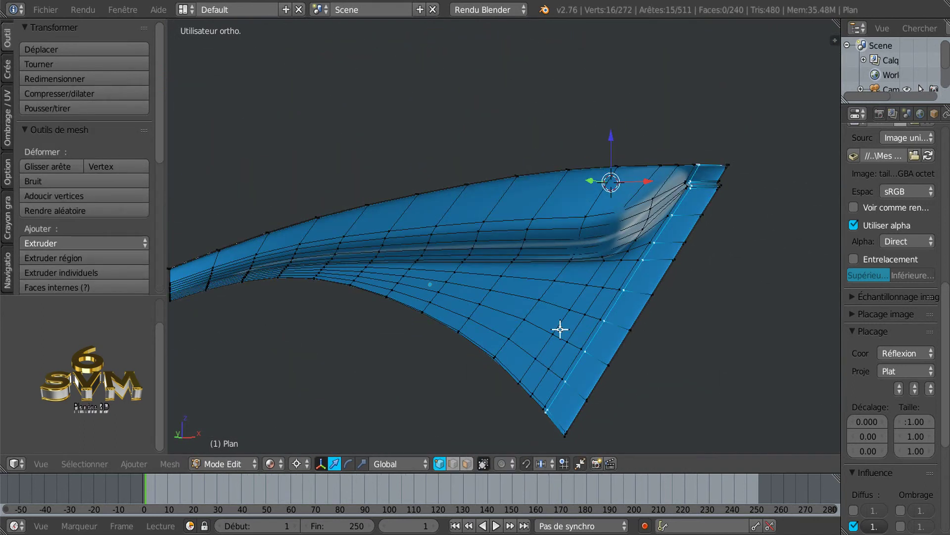
middle_click_drag(566, 342, 644, 322)
key("Tab")
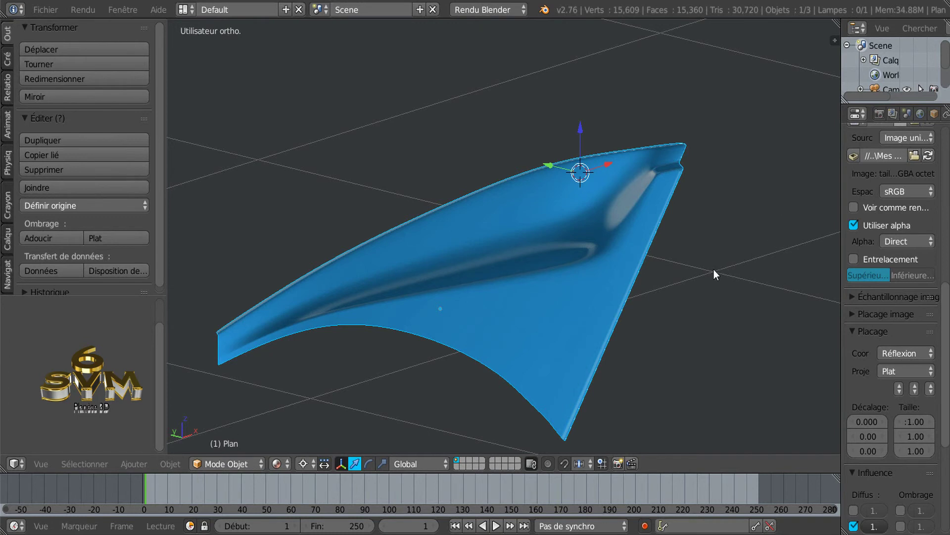
middle_click_drag(667, 316, 635, 316)
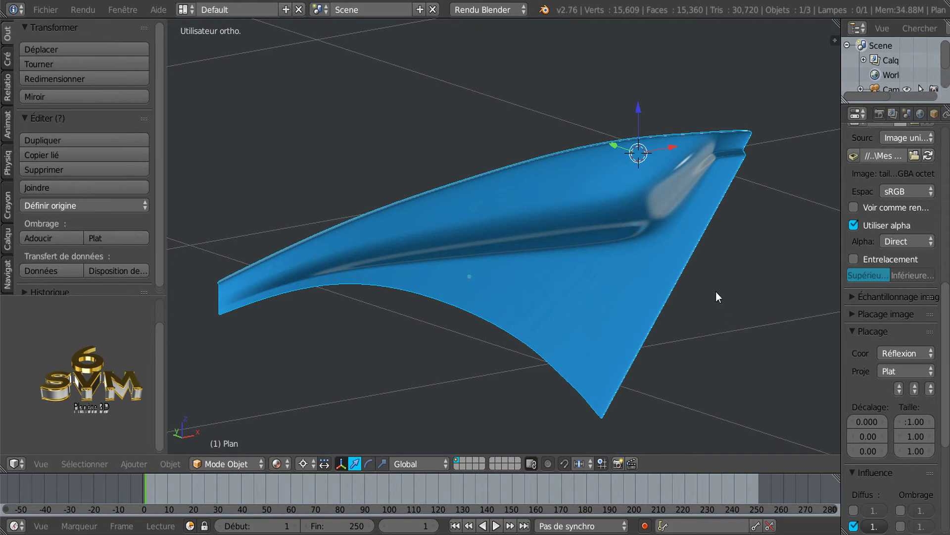
middle_click_drag(463, 355, 484, 328)
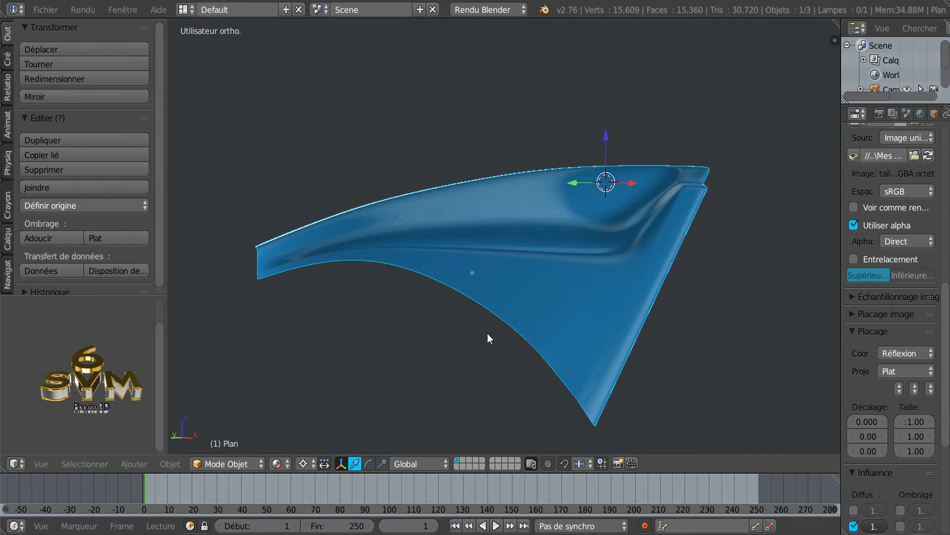
middle_click_drag(532, 321, 555, 342)
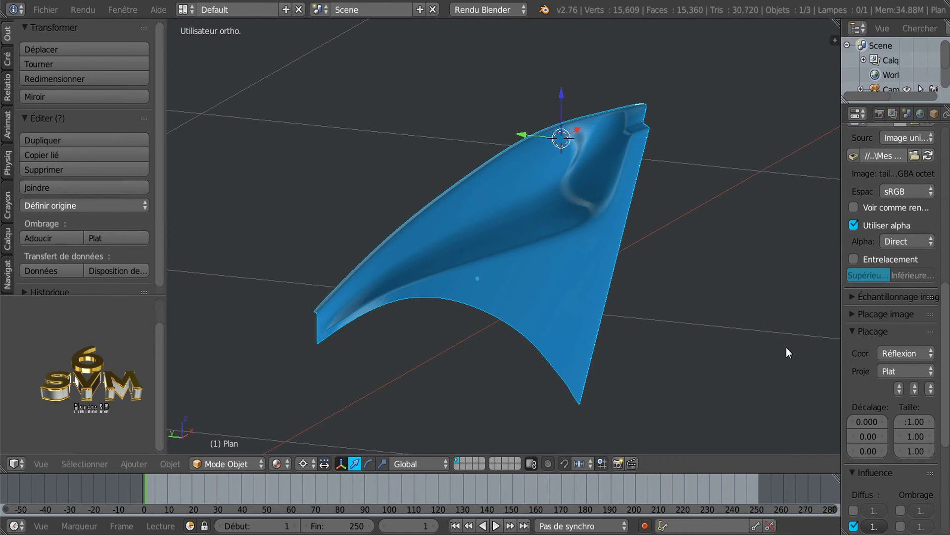
middle_click_drag(750, 316, 718, 331)
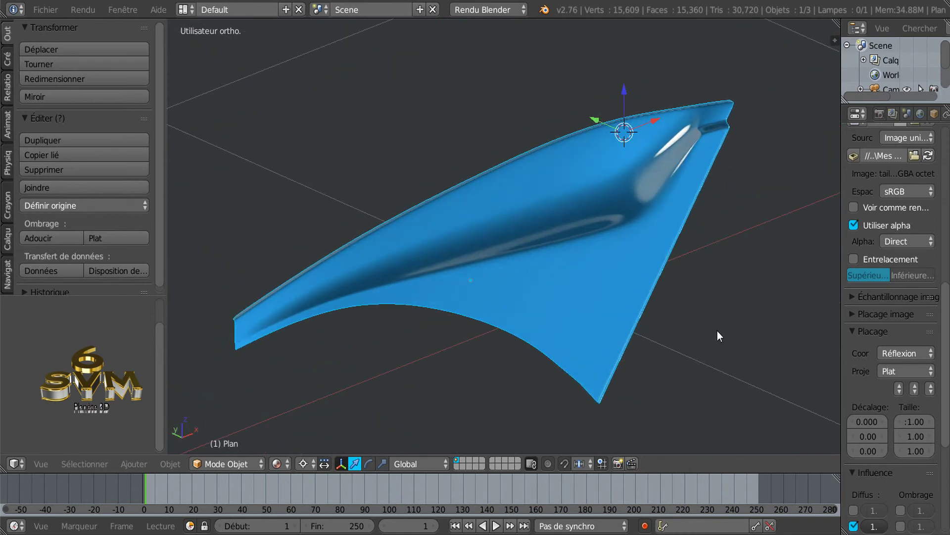
scroll(716, 330, "down", 1)
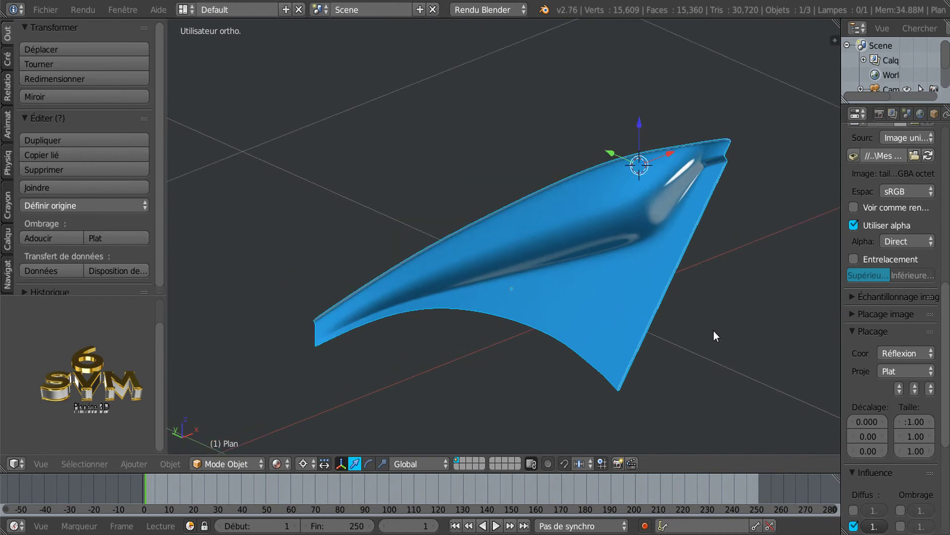
scroll(714, 331, "up", 1)
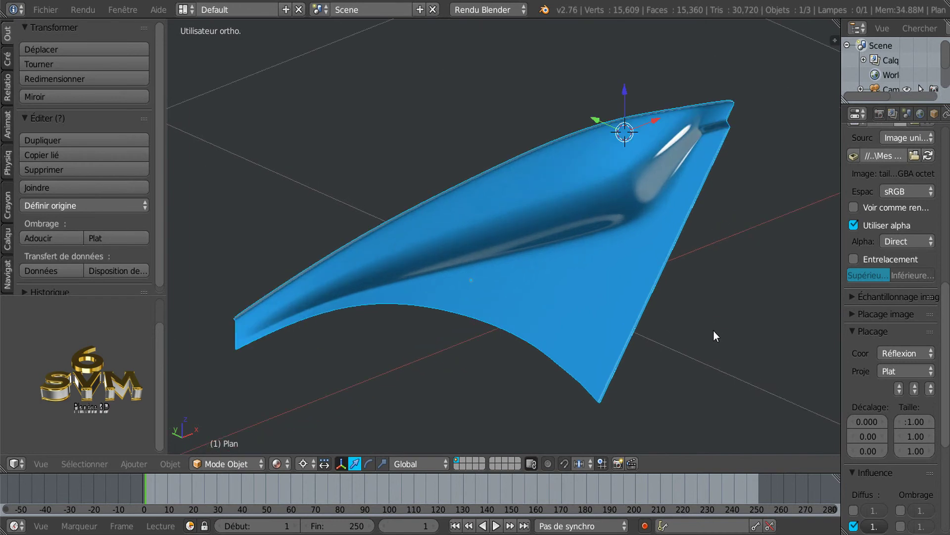
middle_click_drag(711, 341, 741, 305)
middle_click_drag(571, 357, 606, 358)
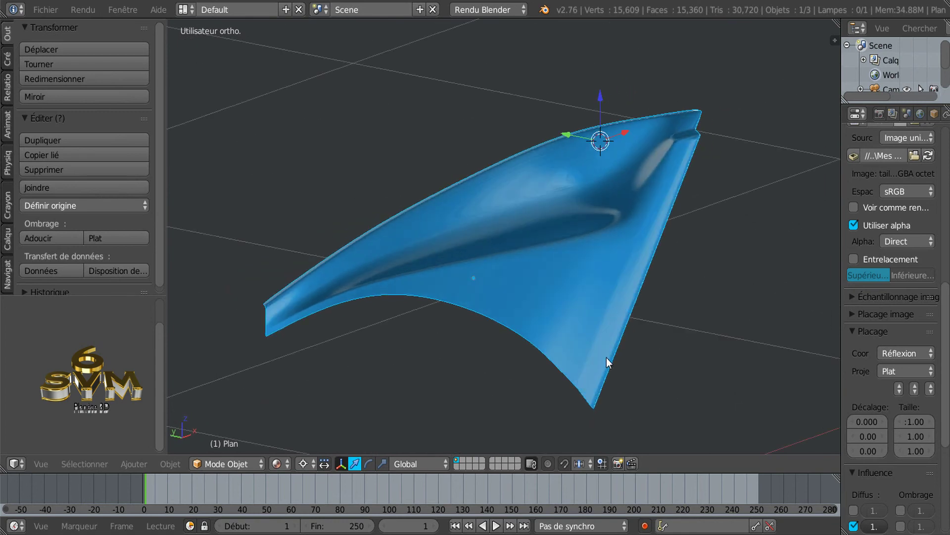
middle_click_drag(588, 357, 498, 339)
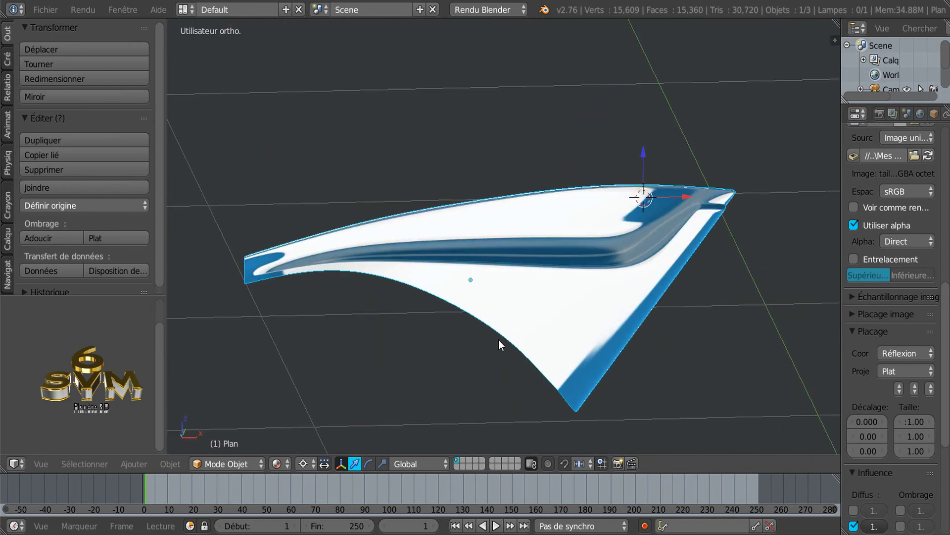
middle_click_drag(571, 342, 545, 350)
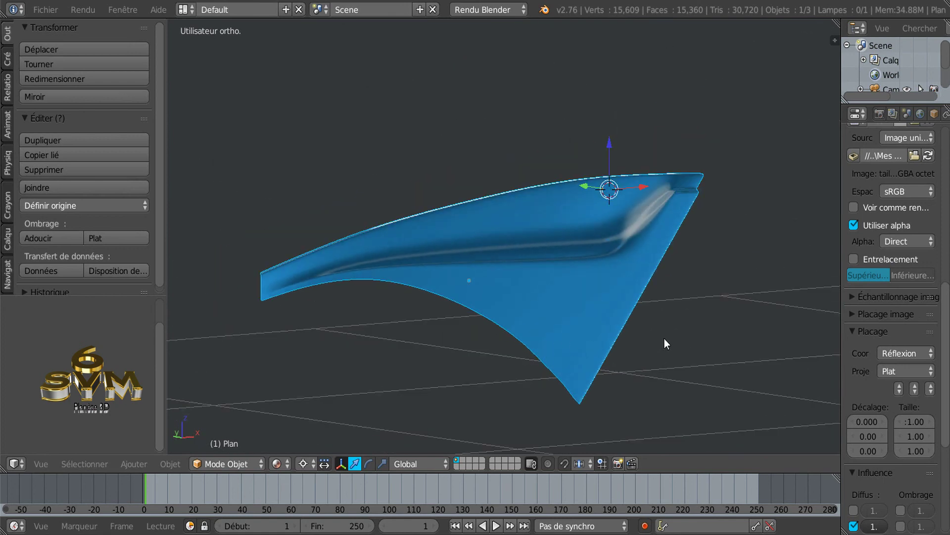